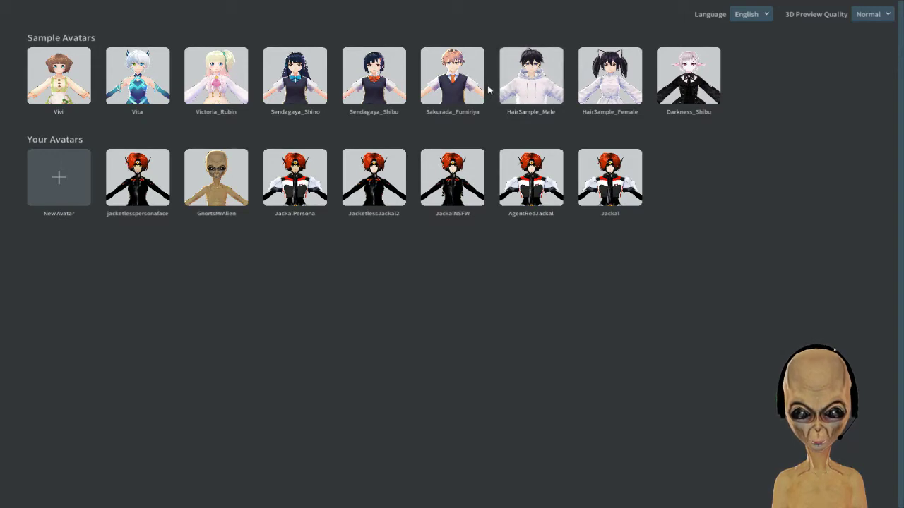
Open the GnortsMrAlien avatar and inspect its full body from the front and side
{"action": "left_click", "coordinate": [221, 182]}
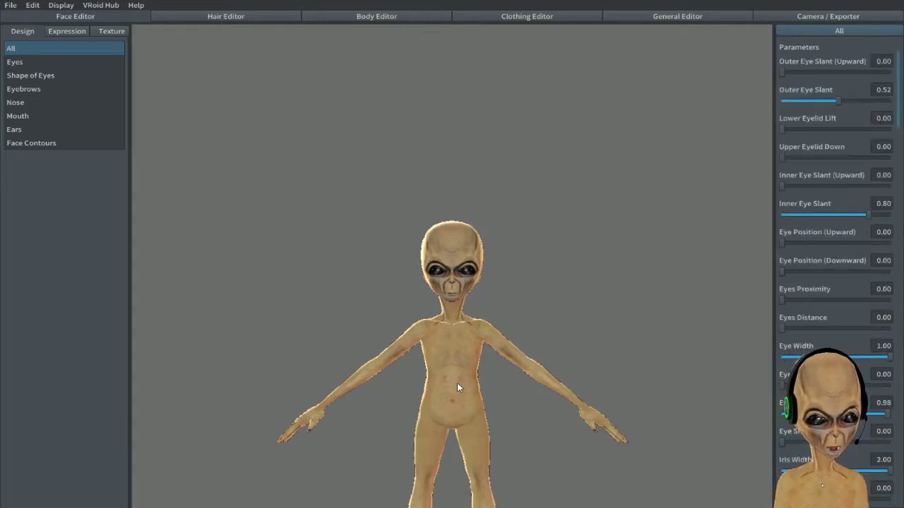
{"action": "middle_click_drag", "start_coordinate": [446, 386], "coordinate": [437, 264]}
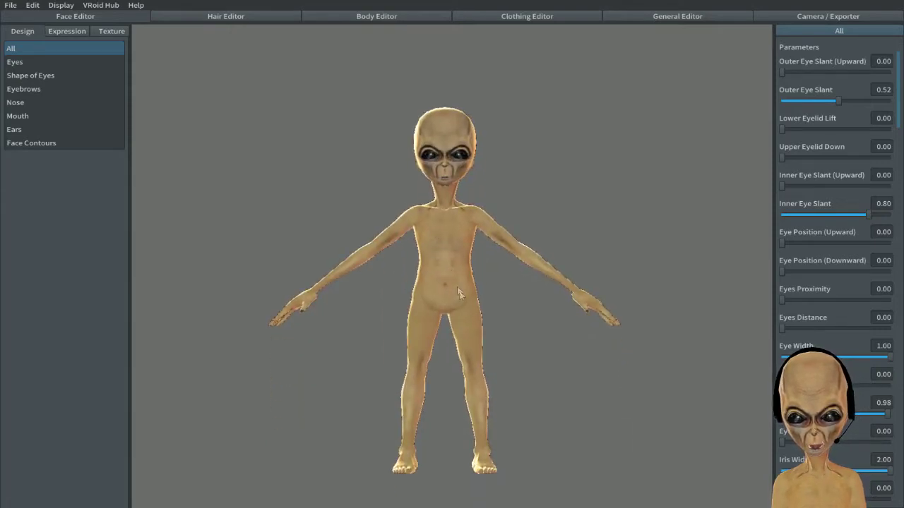
{"action": "right_click_drag", "start_coordinate": [446, 319], "coordinate": [475, 367]}
{"action": "scroll", "coordinate": [426, 382], "scroll_direction": "up", "scroll_amount": 1}
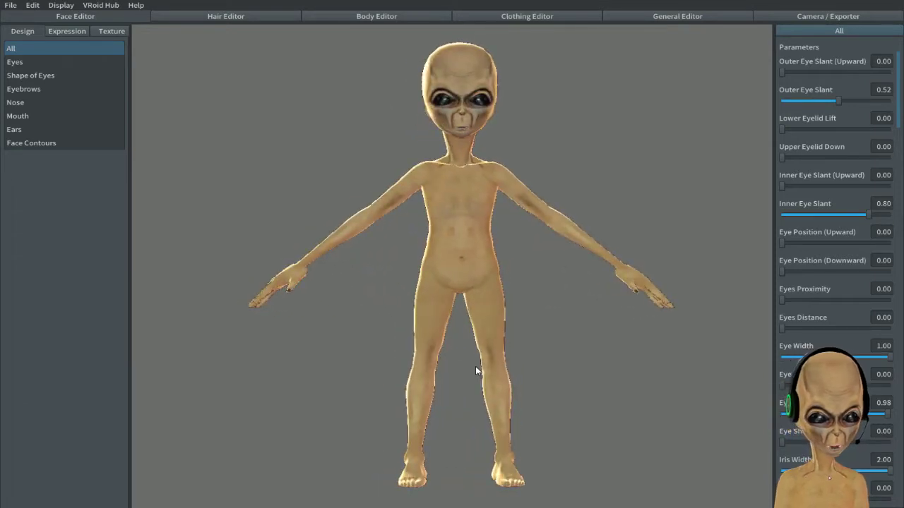
{"action": "mouse_move", "coordinate": [472, 363]}
{"action": "right_mouse_down"}
{"action": "mouse_move", "coordinate": [444, 363]}
{"action": "mouse_move", "coordinate": [454, 382]}
{"action": "mouse_move", "coordinate": [403, 393]}
{"action": "mouse_move", "coordinate": [372, 385]}
{"action": "mouse_move", "coordinate": [495, 388]}
{"action": "mouse_move", "coordinate": [445, 385]}
{"action": "mouse_move", "coordinate": [485, 393]}
{"action": "mouse_move", "coordinate": [466, 360]}
{"action": "mouse_move", "coordinate": [431, 386]}
{"action": "mouse_move", "coordinate": [400, 385]}
{"action": "mouse_move", "coordinate": [416, 383]}
{"action": "mouse_move", "coordinate": [412, 377]}
{"action": "mouse_move", "coordinate": [490, 377]}
{"action": "mouse_move", "coordinate": [472, 377]}
{"action": "right_mouse_up"}
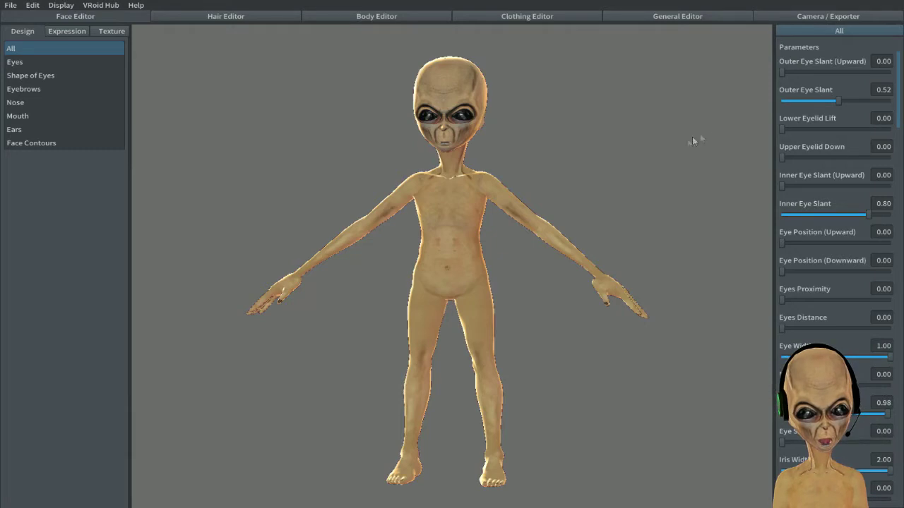
{"action": "right_click_drag", "start_coordinate": [515, 162], "coordinate": [452, 251]}
{"action": "scroll", "coordinate": [422, 257], "scroll_direction": "up", "scroll_amount": 2}
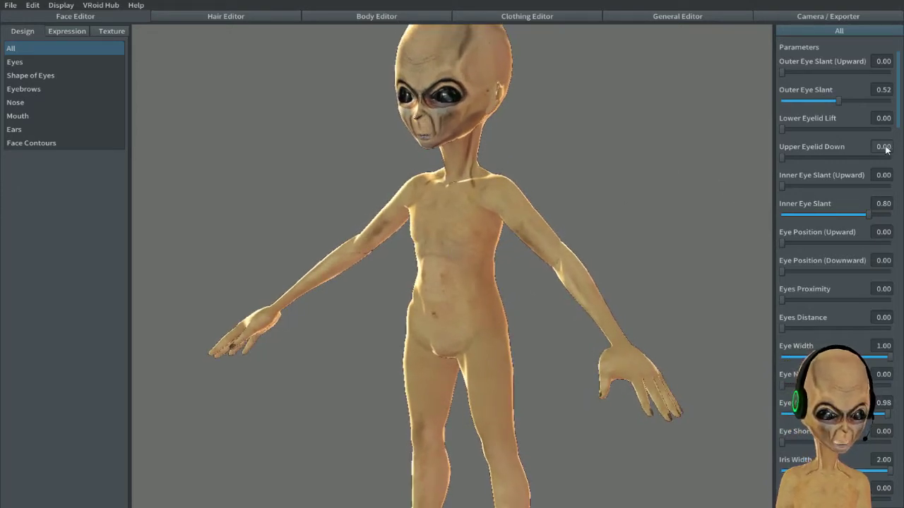
{"action": "right_click_drag", "start_coordinate": [650, 279], "coordinate": [639, 278]}
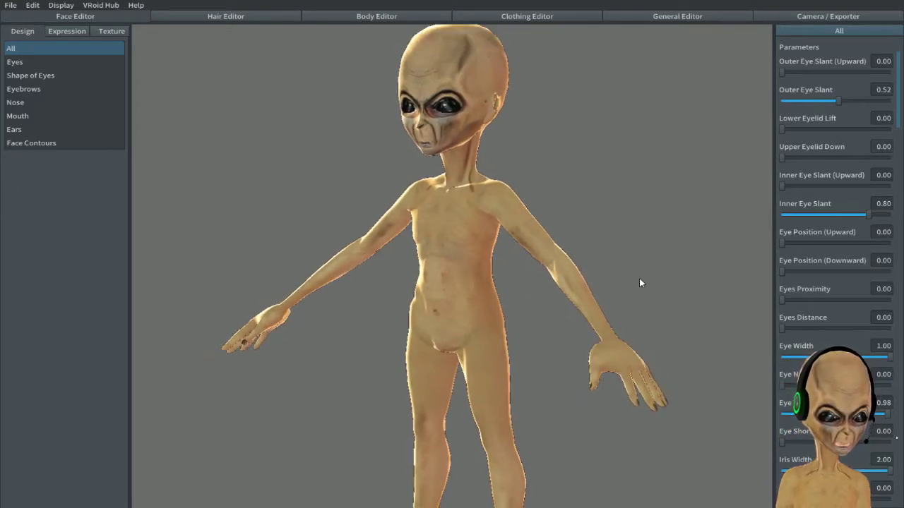
Look through the face design parameters for Eyes, Shape of Eyes and Nose
{"action": "left_click", "coordinate": [15, 63]}
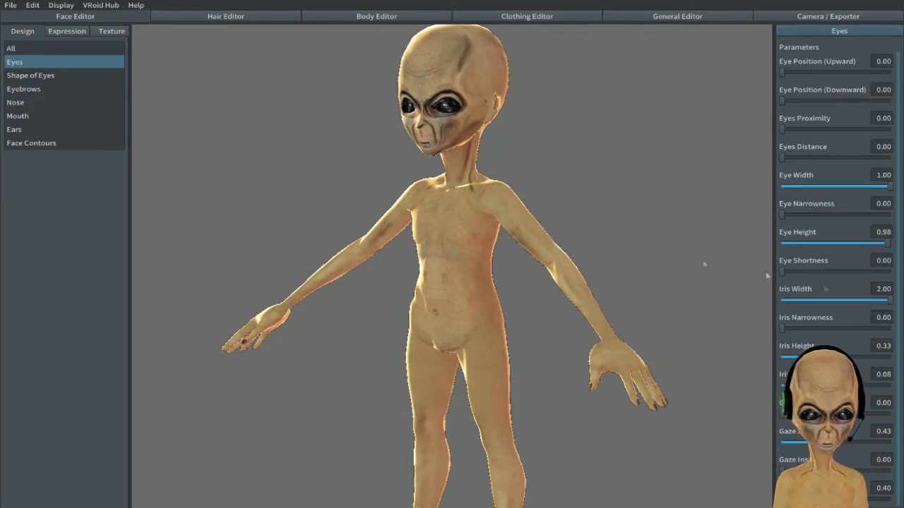
{"action": "left_click", "coordinate": [49, 75]}
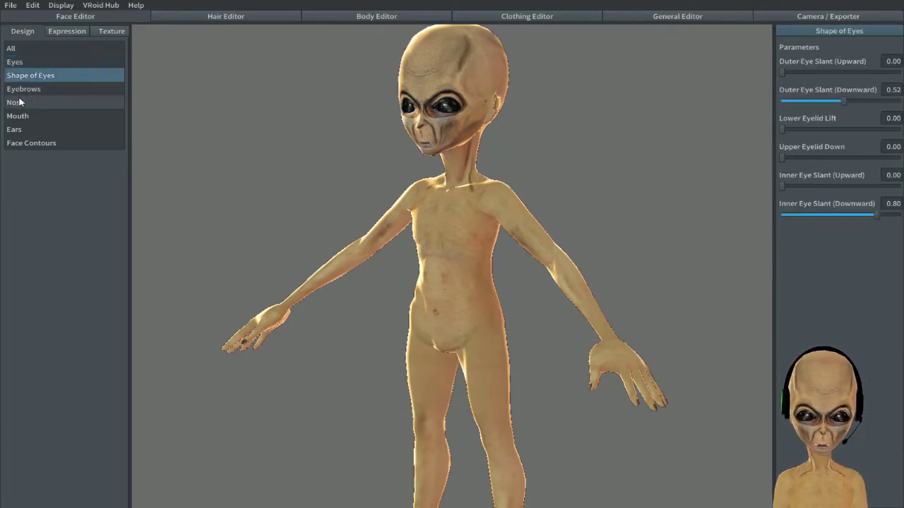
{"action": "left_click", "coordinate": [19, 103]}
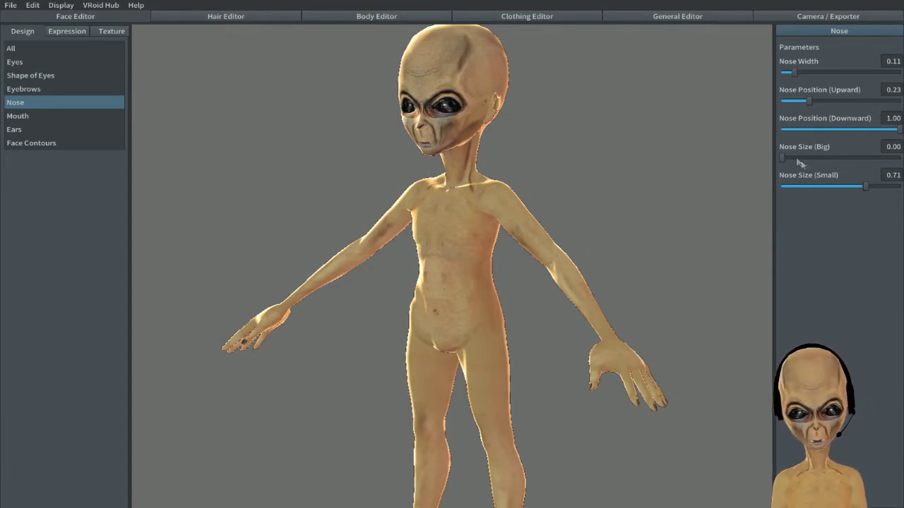
Enlarge the alien's nose by raising Nose Size (Big) to 1.02 and further to 2.02
{"action": "left_click_drag", "start_coordinate": [784, 158], "coordinate": [899, 159]}
{"action": "right_click_drag", "start_coordinate": [648, 164], "coordinate": [625, 167]}
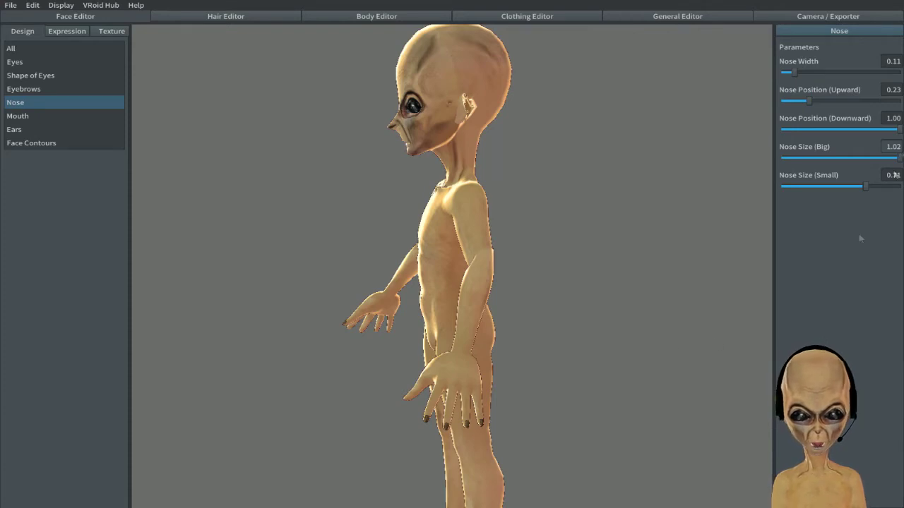
{"action": "left_click", "coordinate": [893, 147]}
{"action": "left_click", "coordinate": [892, 148]}
{"action": "key", "text": "BackSpace"}
{"action": "type", "text": "2"}
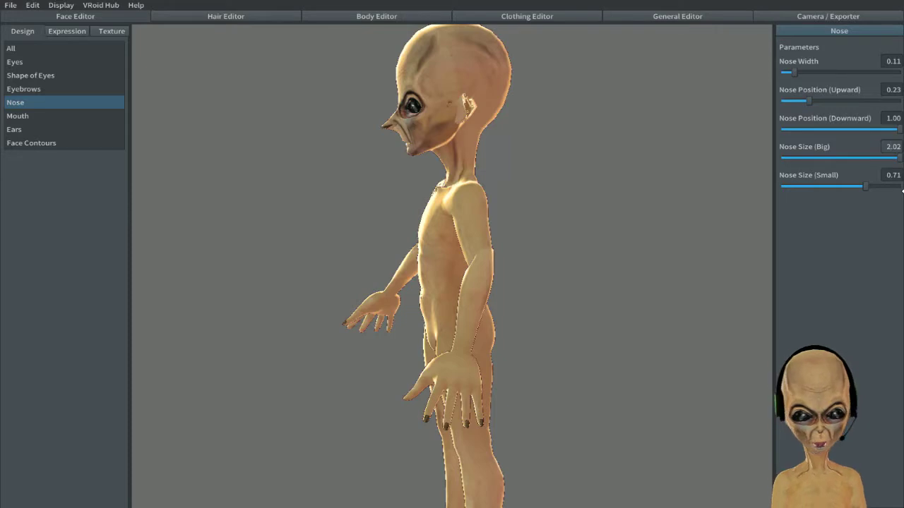
{"action": "right_click_drag", "start_coordinate": [530, 198], "coordinate": [563, 203]}
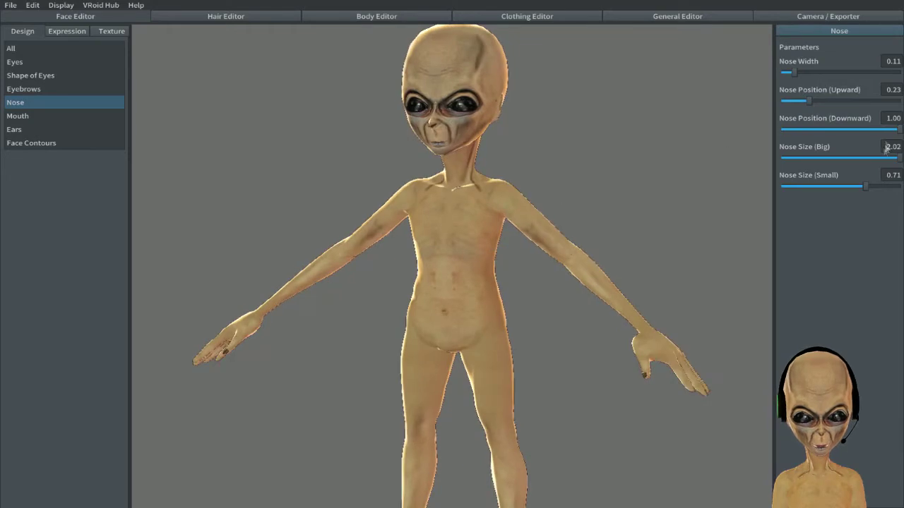
Undo the Nose Size (Big) change on the alien's face
{"action": "left_click", "coordinate": [33, 5]}
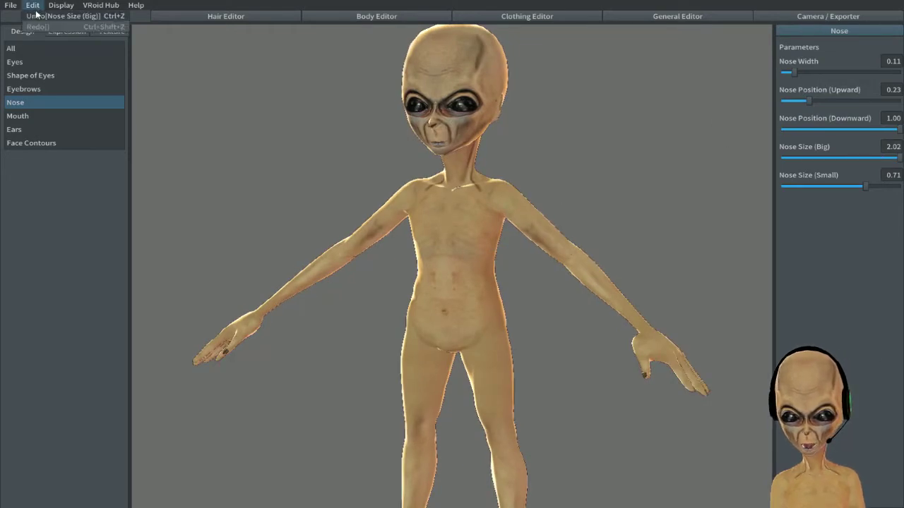
{"action": "left_click", "coordinate": [41, 18]}
{"action": "right_click_drag", "start_coordinate": [520, 158], "coordinate": [502, 182]}
{"action": "scroll", "coordinate": [510, 269], "scroll_direction": "down", "scroll_amount": 3}
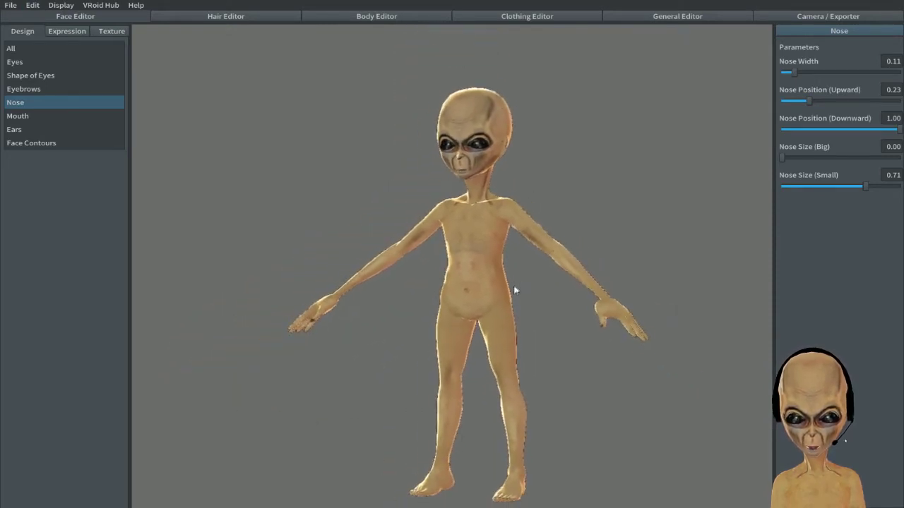
{"action": "scroll", "coordinate": [515, 269], "scroll_direction": "up", "scroll_amount": 3}
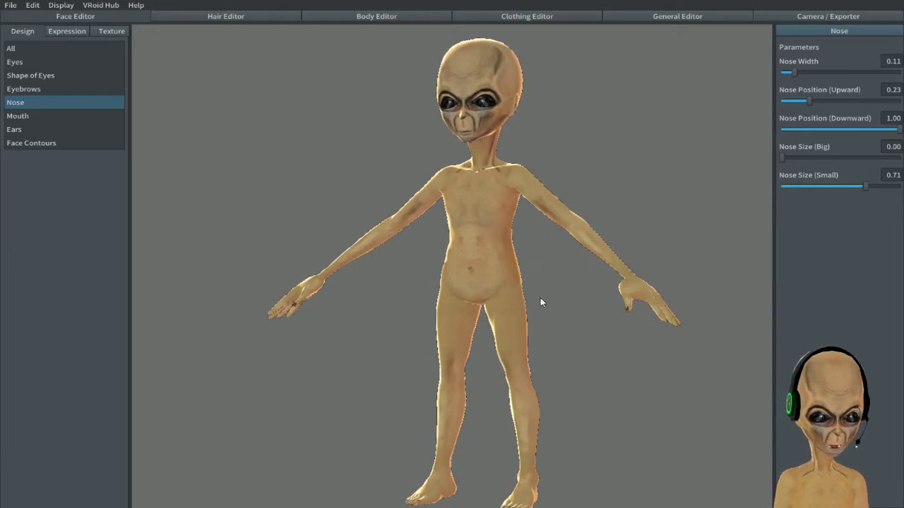
{"action": "mouse_move", "coordinate": [542, 298]}
{"action": "right_mouse_down"}
{"action": "mouse_move", "coordinate": [516, 303]}
{"action": "mouse_move", "coordinate": [572, 303]}
{"action": "mouse_move", "coordinate": [525, 303]}
{"action": "mouse_move", "coordinate": [534, 303]}
{"action": "right_mouse_up"}
{"action": "right_click_drag", "start_coordinate": [534, 302], "coordinate": [548, 303]}
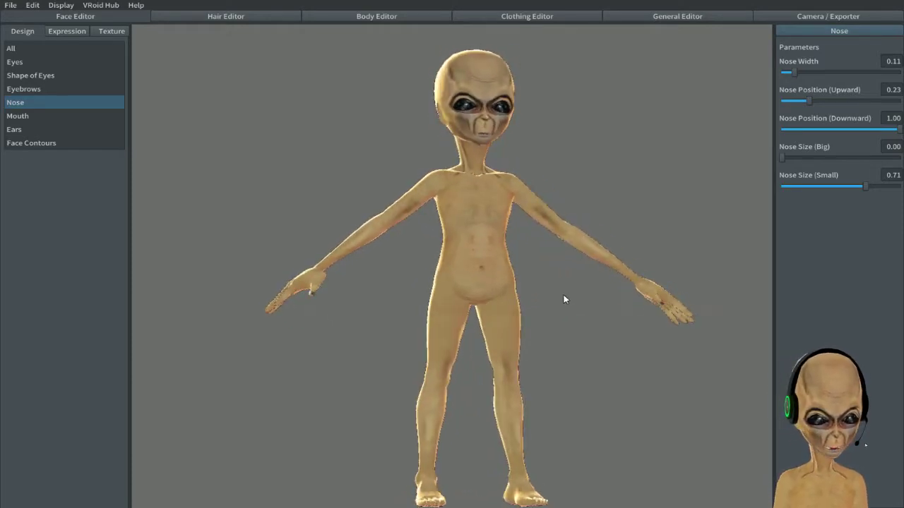
{"action": "right_click_drag", "start_coordinate": [545, 297], "coordinate": [561, 311]}
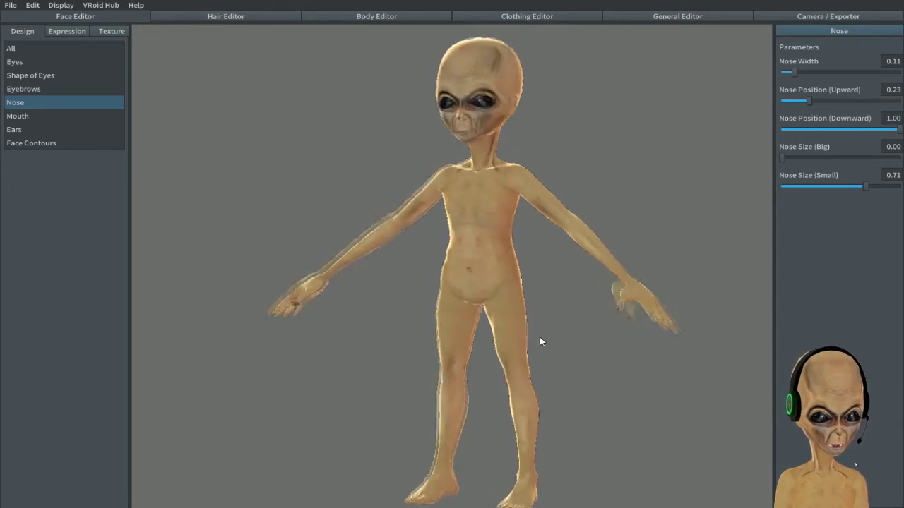
{"action": "mouse_move", "coordinate": [553, 348]}
{"action": "right_mouse_down"}
{"action": "mouse_move", "coordinate": [538, 359]}
{"action": "mouse_move", "coordinate": [579, 363]}
{"action": "mouse_move", "coordinate": [508, 353]}
{"action": "mouse_move", "coordinate": [551, 359]}
{"action": "mouse_move", "coordinate": [470, 359]}
{"action": "mouse_move", "coordinate": [590, 358]}
{"action": "mouse_move", "coordinate": [573, 363]}
{"action": "mouse_move", "coordinate": [552, 335]}
{"action": "right_mouse_up"}
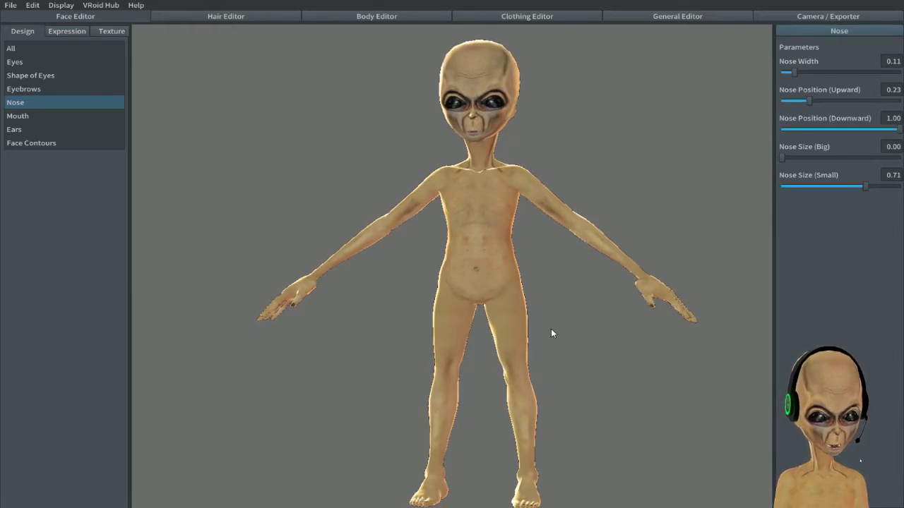
{"action": "mouse_move", "coordinate": [552, 333]}
{"action": "right_mouse_down"}
{"action": "mouse_move", "coordinate": [539, 346]}
{"action": "mouse_move", "coordinate": [448, 343]}
{"action": "mouse_move", "coordinate": [534, 347]}
{"action": "mouse_move", "coordinate": [595, 329]}
{"action": "mouse_move", "coordinate": [543, 337]}
{"action": "mouse_move", "coordinate": [563, 343]}
{"action": "right_mouse_up"}
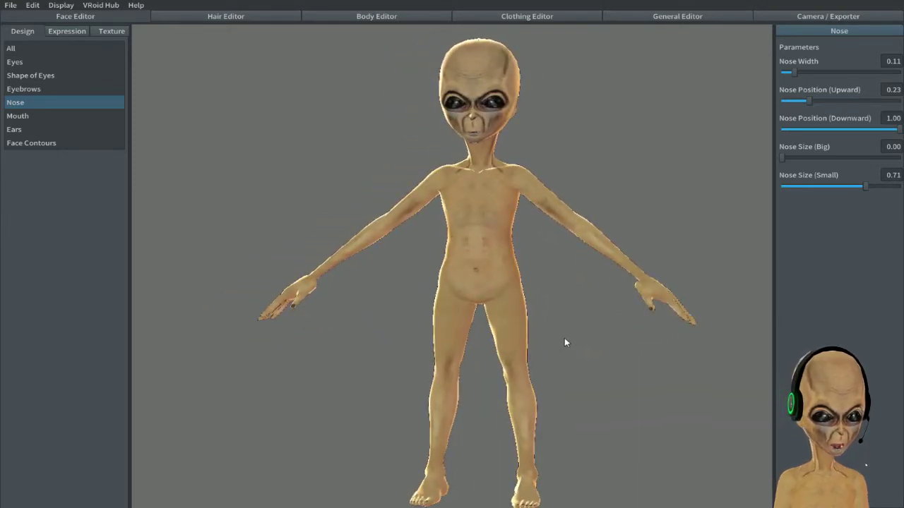
{"action": "mouse_move", "coordinate": [561, 340]}
{"action": "right_mouse_down"}
{"action": "mouse_move", "coordinate": [462, 341]}
{"action": "mouse_move", "coordinate": [579, 343]}
{"action": "mouse_move", "coordinate": [571, 343]}
{"action": "right_mouse_up"}
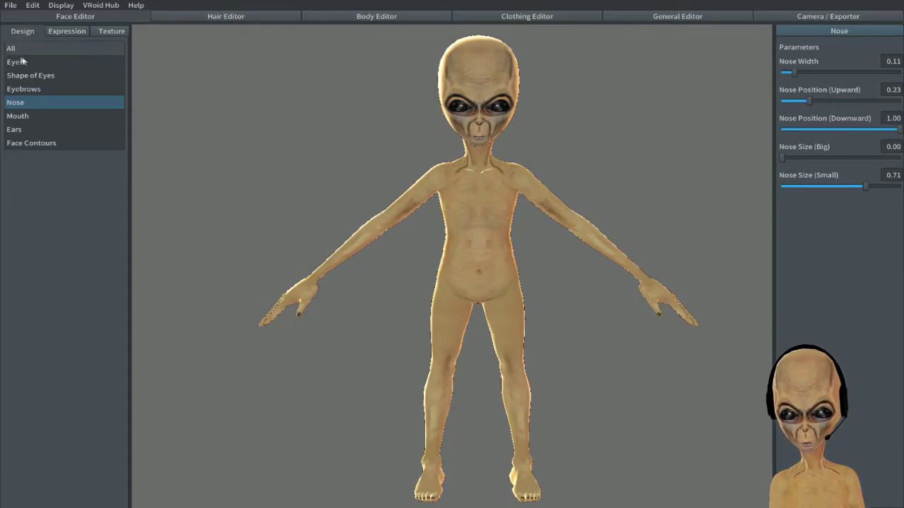
Enlarge the alien's head in the Body Editor by setting Head Size (Upward) to 0.94
{"action": "left_click", "coordinate": [383, 16]}
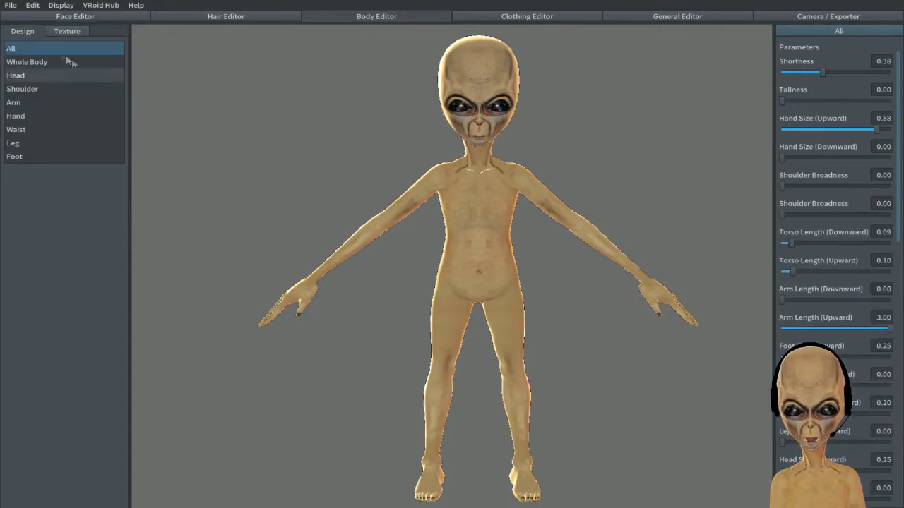
{"action": "left_click", "coordinate": [29, 77]}
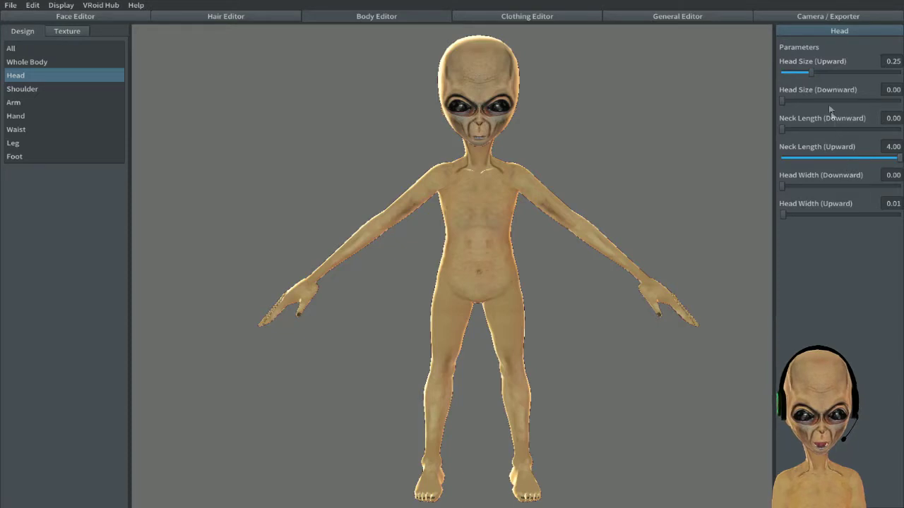
{"action": "left_click_drag", "start_coordinate": [811, 74], "coordinate": [892, 73]}
{"action": "scroll", "coordinate": [580, 261], "scroll_direction": "down", "scroll_amount": 1}
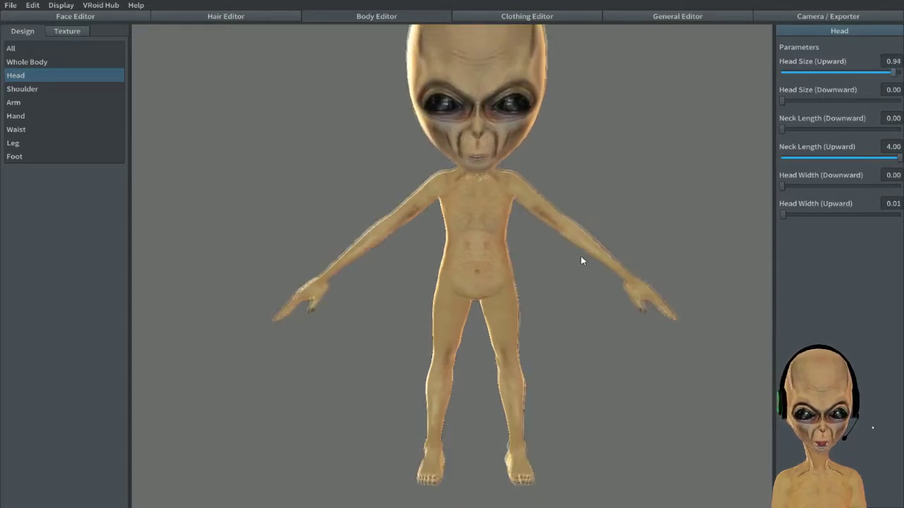
Examine the enlarged head and its proportions to the neck and body from the front and side
{"action": "left_click_drag", "start_coordinate": [605, 248], "coordinate": [577, 243]}
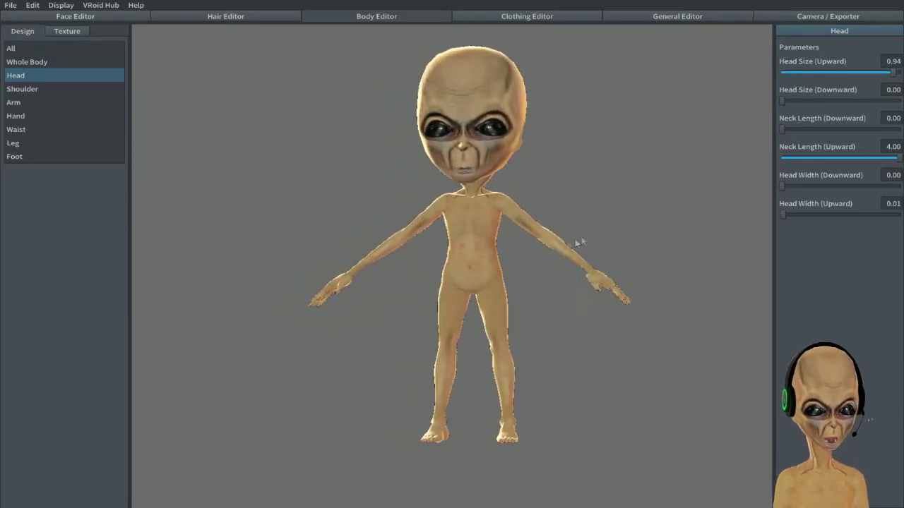
{"action": "left_click_drag", "start_coordinate": [482, 246], "coordinate": [468, 274]}
{"action": "scroll", "coordinate": [530, 202], "scroll_direction": "up", "scroll_amount": 3}
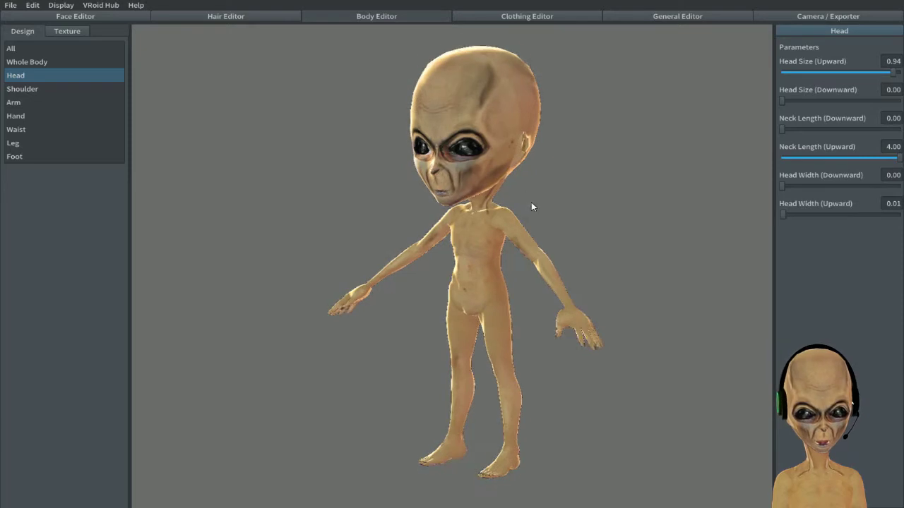
{"action": "left_click_drag", "start_coordinate": [523, 240], "coordinate": [480, 252]}
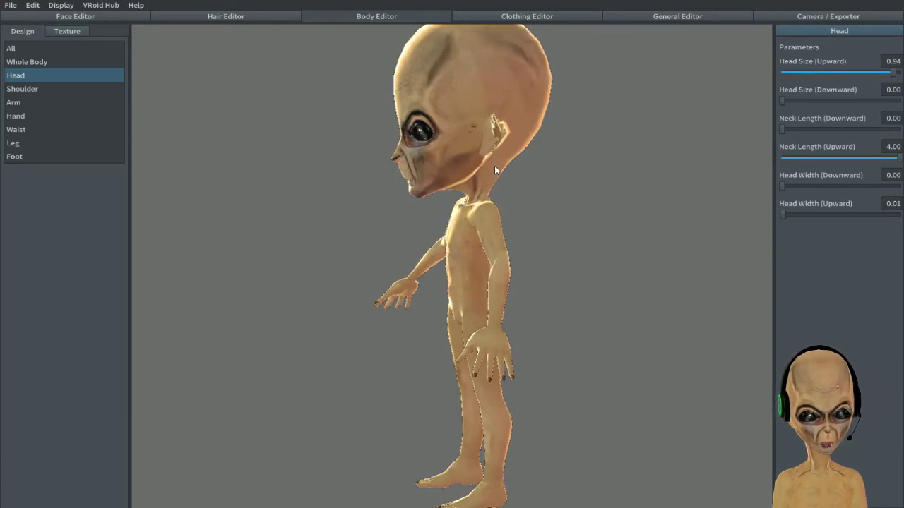
{"action": "scroll", "coordinate": [498, 147], "scroll_direction": "up", "scroll_amount": 2}
{"action": "middle_click_drag", "start_coordinate": [499, 147], "coordinate": [534, 221]}
{"action": "left_click_drag", "start_coordinate": [535, 221], "coordinate": [587, 205]}
{"action": "scroll", "coordinate": [597, 211], "scroll_direction": "down", "scroll_amount": 2}
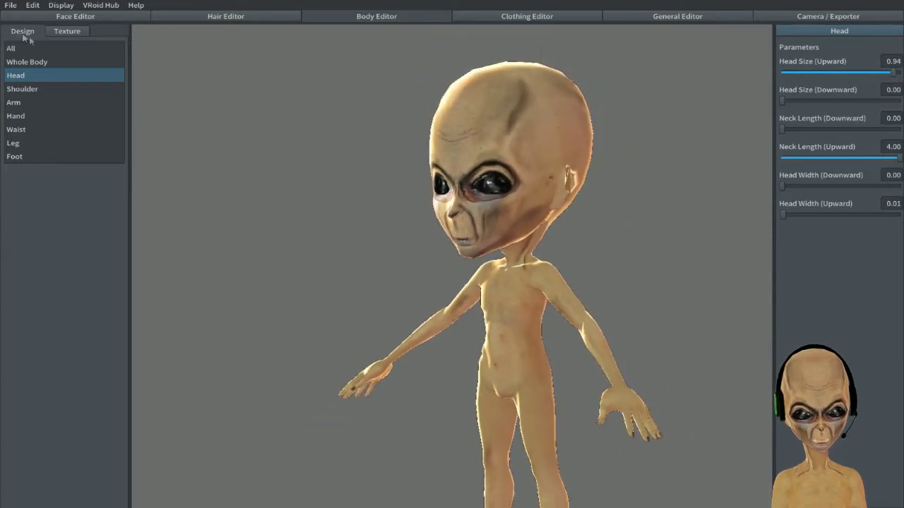
Undo the Head Size (Upward) change on the alien's body
{"action": "left_click", "coordinate": [32, 5]}
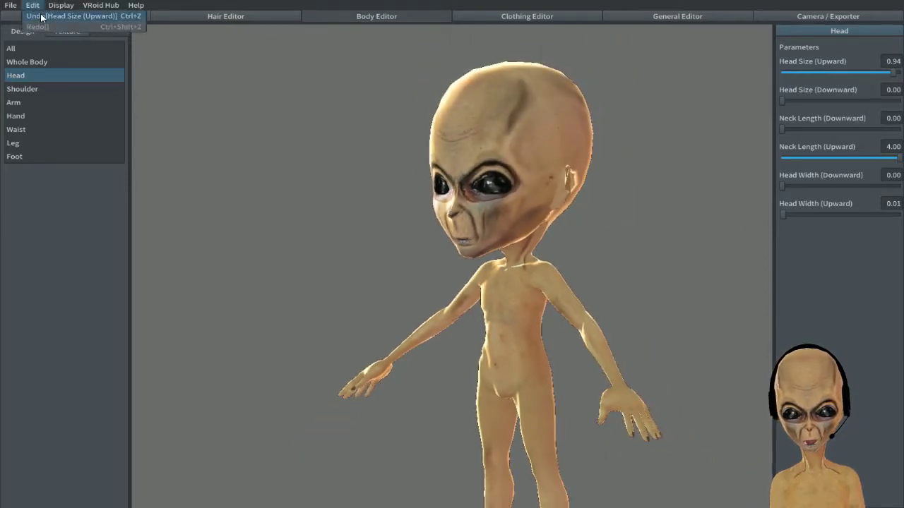
{"action": "left_click", "coordinate": [42, 17]}
{"action": "left_click_drag", "start_coordinate": [591, 288], "coordinate": [538, 222]}
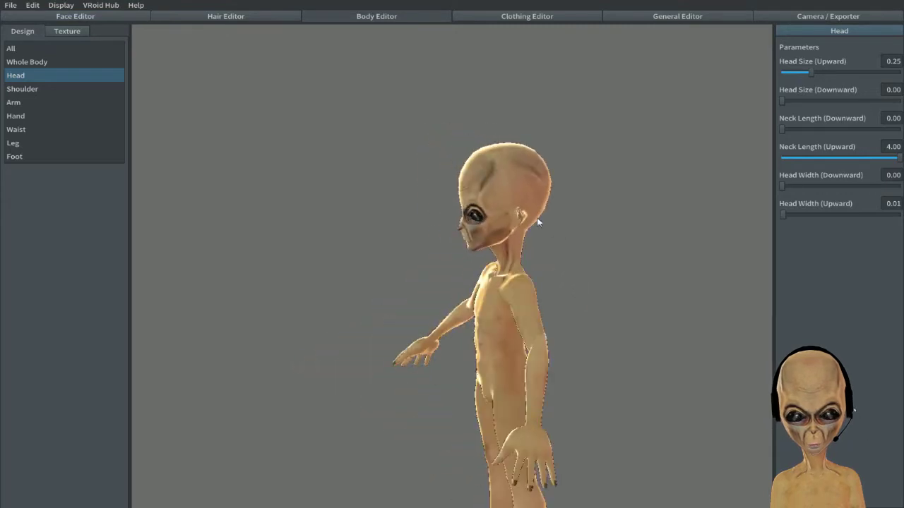
{"action": "scroll", "coordinate": [535, 216], "scroll_direction": "up", "scroll_amount": 5}
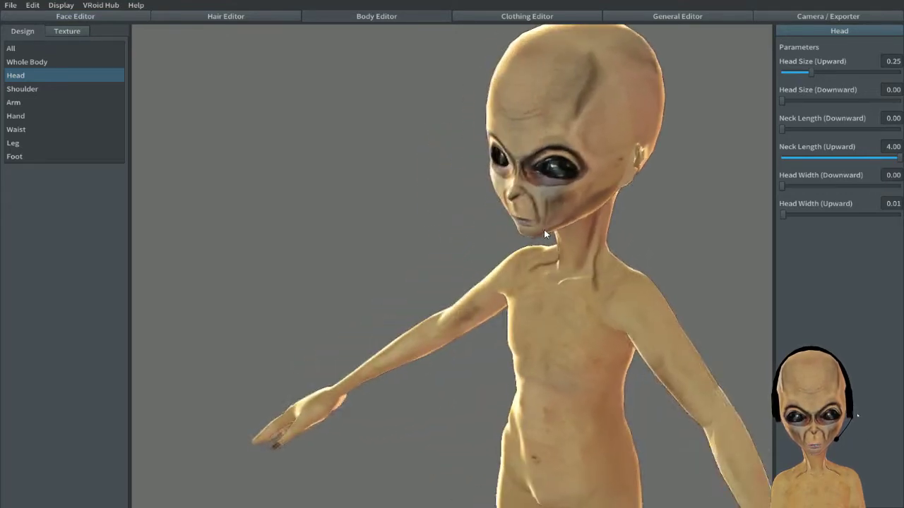
{"action": "left_click_drag", "start_coordinate": [545, 234], "coordinate": [623, 182]}
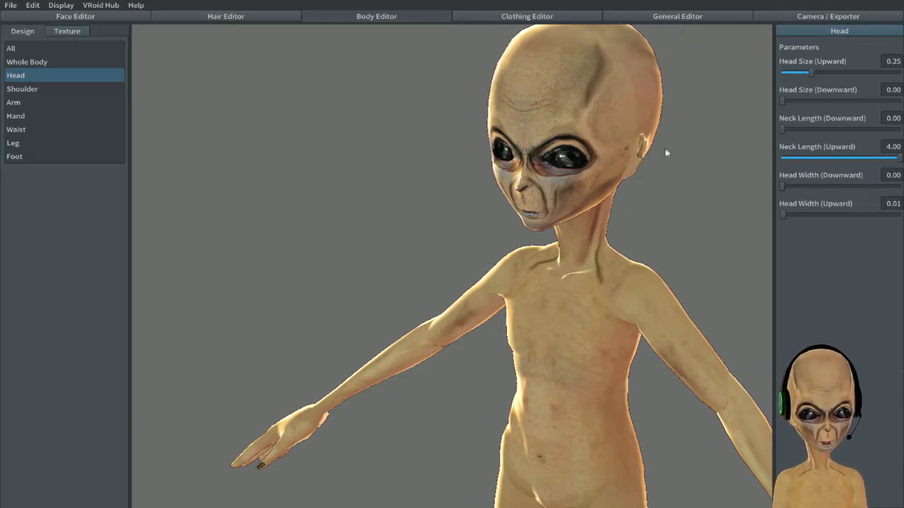
{"action": "mouse_move", "coordinate": [615, 144]}
{"action": "left_mouse_down"}
{"action": "mouse_move", "coordinate": [609, 155]}
{"action": "mouse_move", "coordinate": [617, 155]}
{"action": "left_mouse_up"}
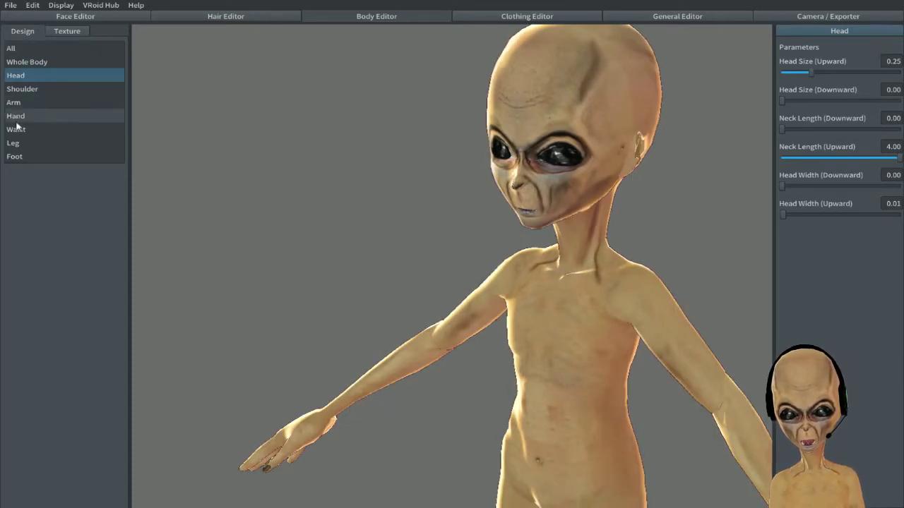
Display all body design parameters and look through the list down to the neck and head settings
{"action": "left_click_drag", "start_coordinate": [613, 224], "coordinate": [650, 240]}
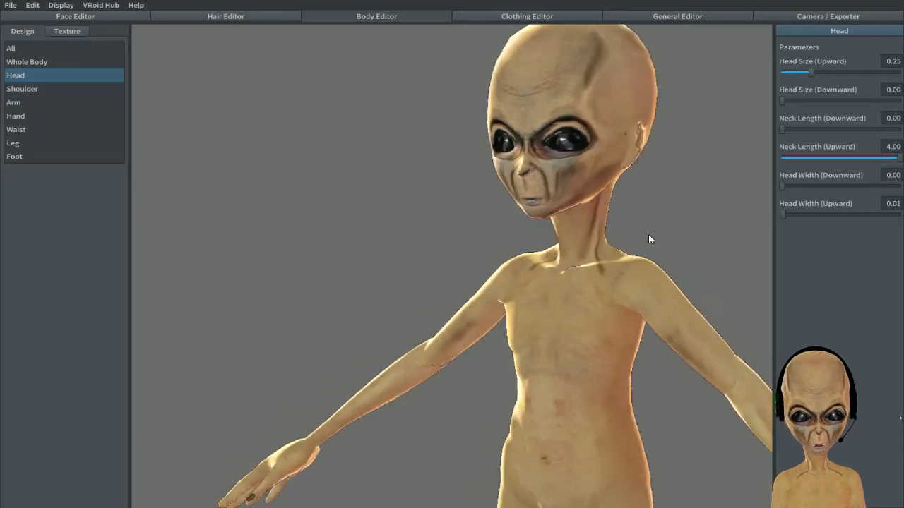
{"action": "left_click", "coordinate": [12, 48]}
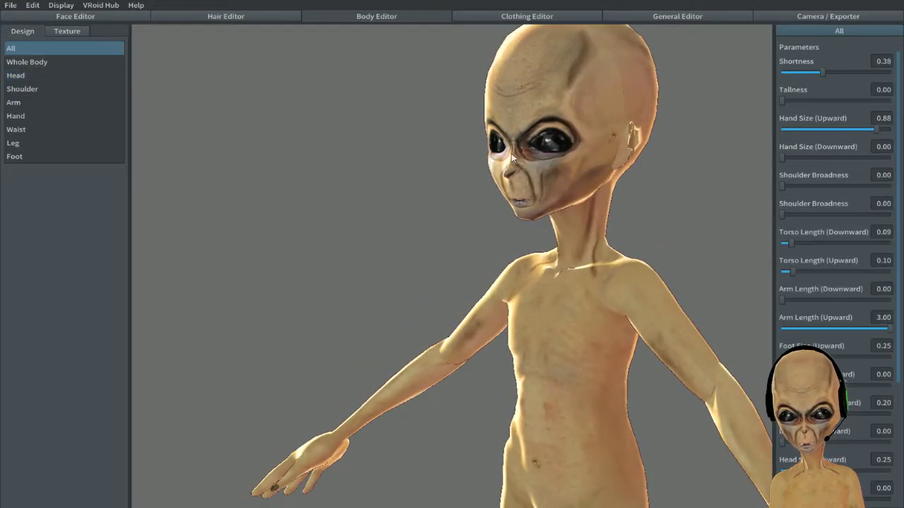
{"action": "scroll", "coordinate": [784, 269], "scroll_direction": "down", "scroll_amount": 6}
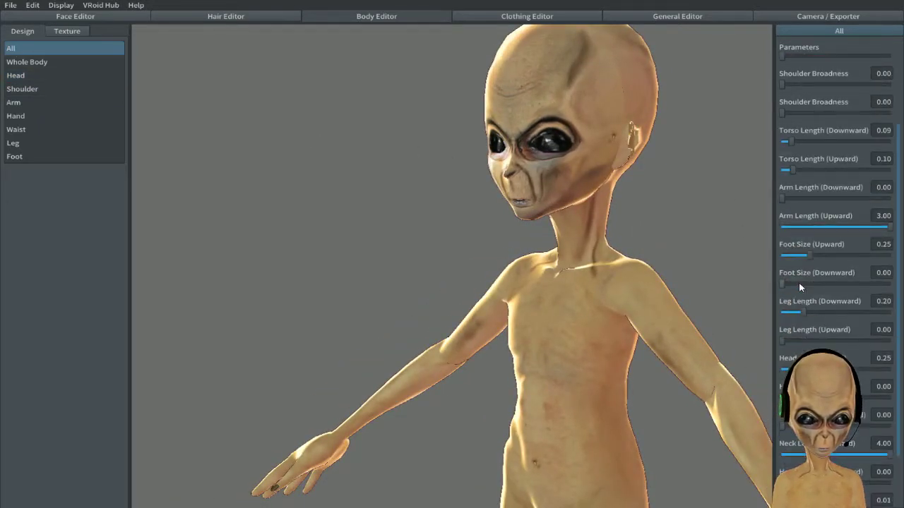
Show the ear parameters in the Face Editor and examine the alien's small ears from the front and side
{"action": "left_click", "coordinate": [80, 16]}
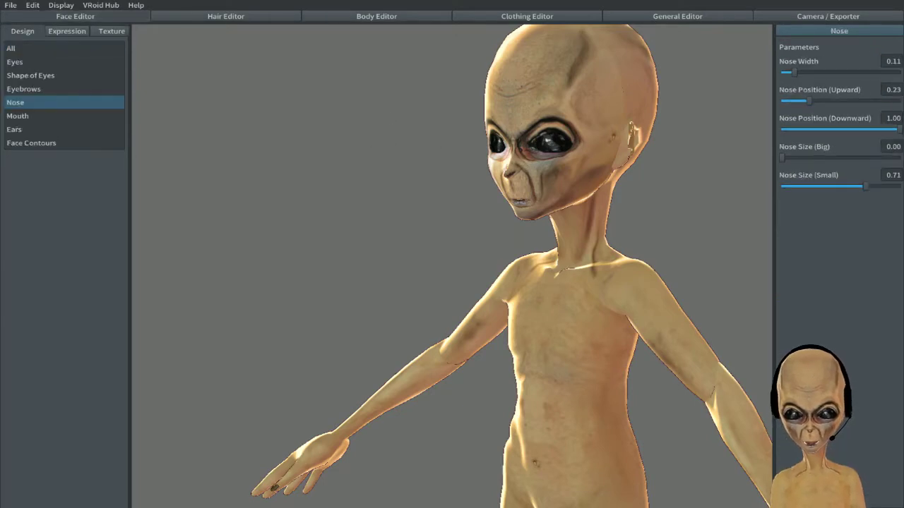
{"action": "left_click", "coordinate": [22, 131]}
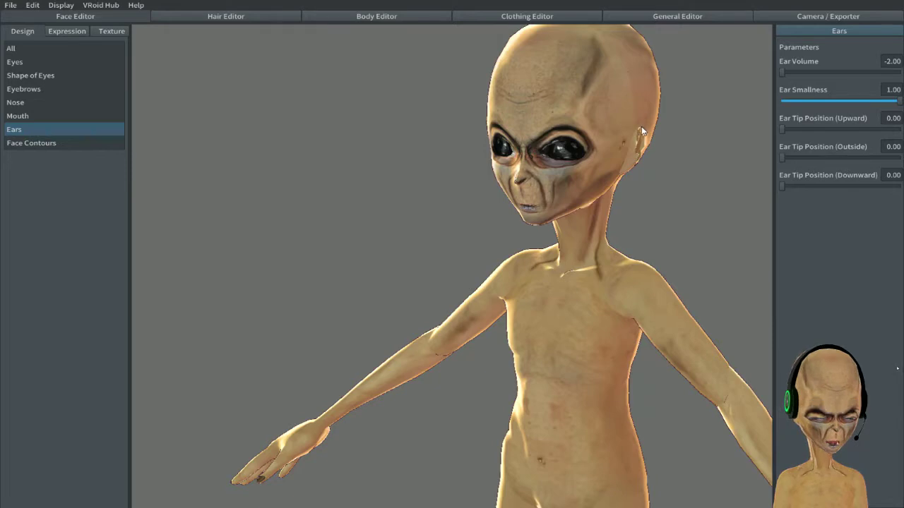
{"action": "right_click_drag", "start_coordinate": [636, 185], "coordinate": [619, 196]}
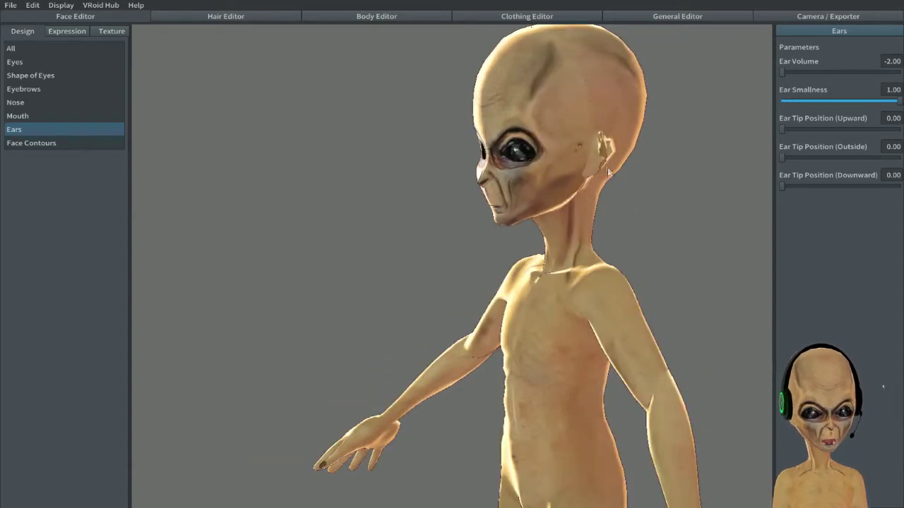
{"action": "right_click_drag", "start_coordinate": [584, 179], "coordinate": [636, 175]}
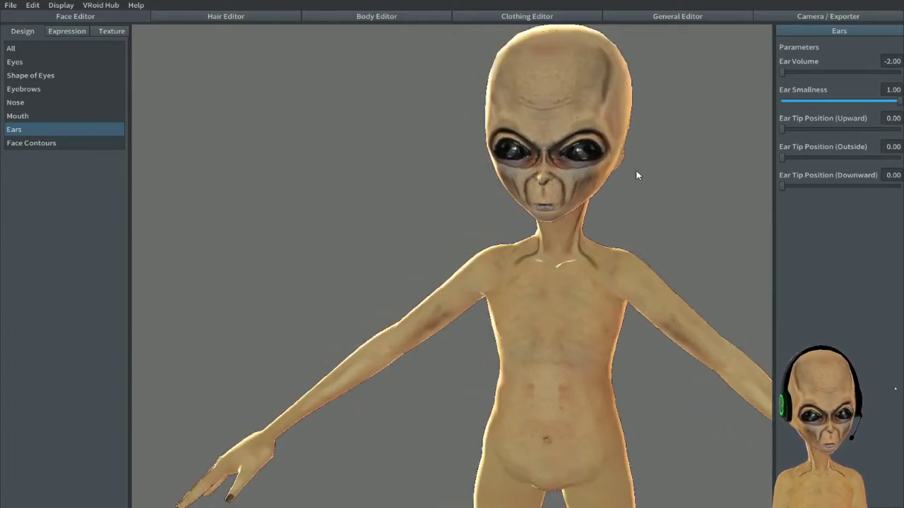
{"action": "right_click_drag", "start_coordinate": [650, 210], "coordinate": [644, 205]}
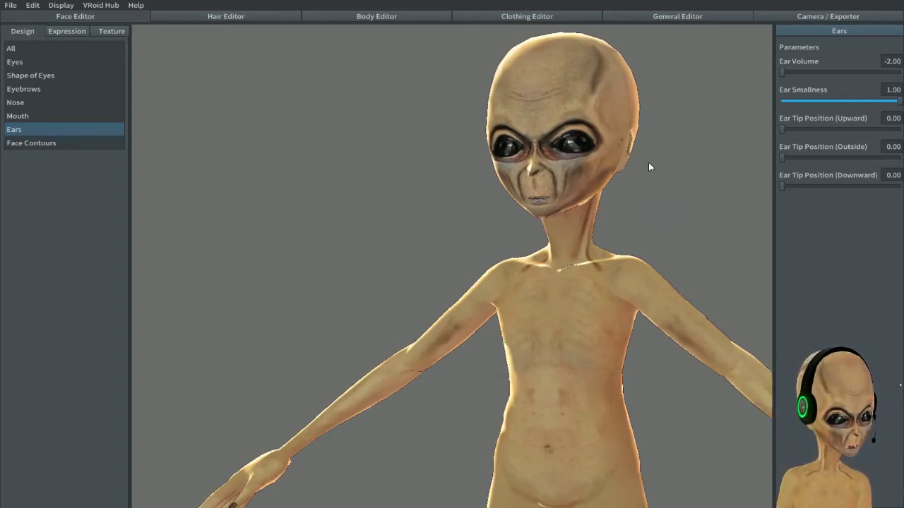
{"action": "right_click_drag", "start_coordinate": [541, 163], "coordinate": [557, 109]}
{"action": "mouse_move", "coordinate": [608, 142]}
{"action": "right_mouse_down"}
{"action": "mouse_move", "coordinate": [581, 162]}
{"action": "mouse_move", "coordinate": [563, 153]}
{"action": "mouse_move", "coordinate": [631, 171]}
{"action": "mouse_move", "coordinate": [657, 165]}
{"action": "mouse_move", "coordinate": [616, 152]}
{"action": "right_mouse_up"}
{"action": "right_click_drag", "start_coordinate": [619, 209], "coordinate": [579, 205]}
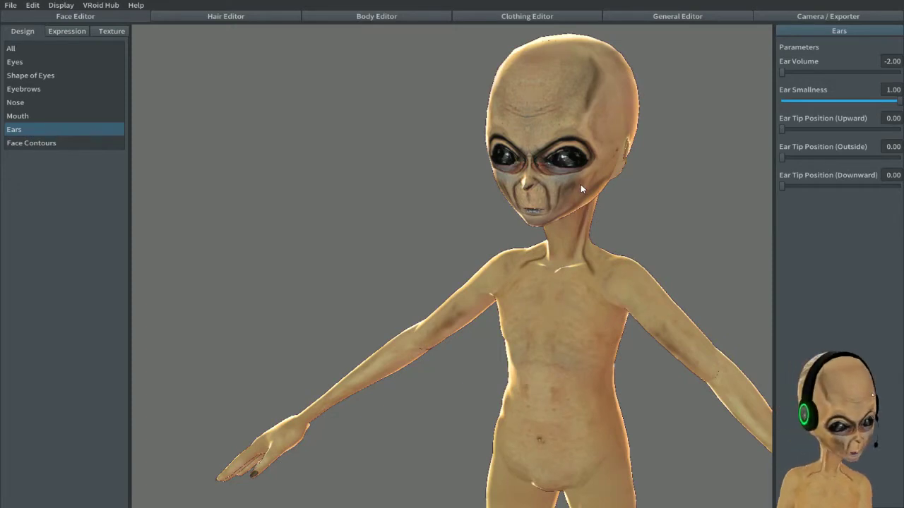
{"action": "mouse_move", "coordinate": [572, 193]}
{"action": "right_mouse_down"}
{"action": "mouse_move", "coordinate": [550, 189]}
{"action": "mouse_move", "coordinate": [549, 206]}
{"action": "mouse_move", "coordinate": [579, 202]}
{"action": "right_mouse_up"}
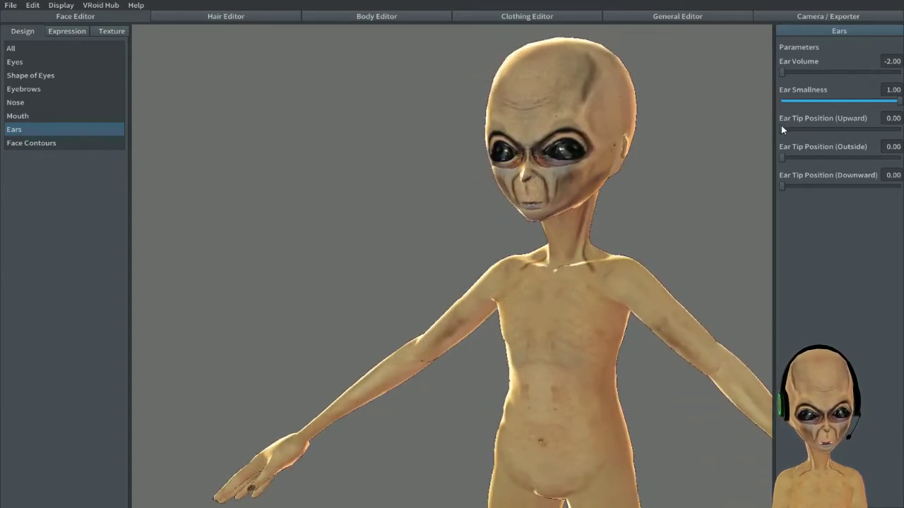
Reset the alien's Ear Smallness and Ear Volume to 0.00
{"action": "left_click_drag", "start_coordinate": [782, 130], "coordinate": [806, 134]}
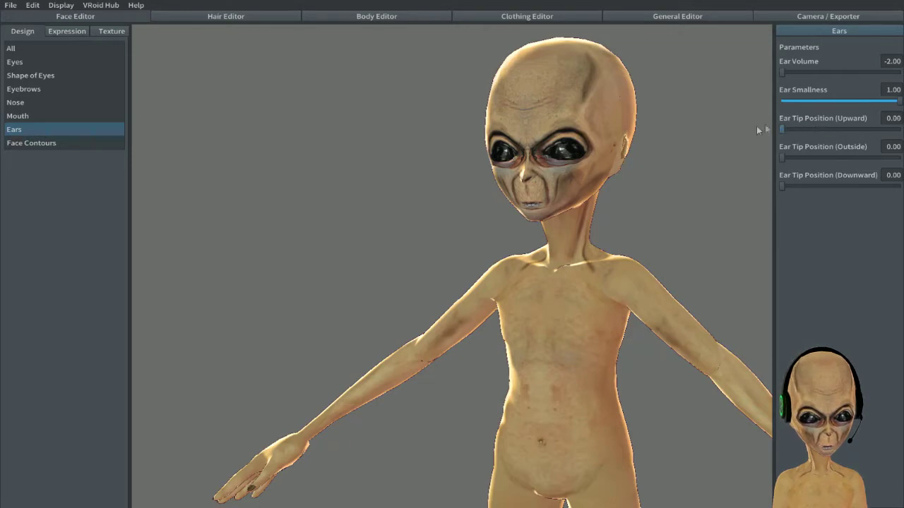
{"action": "left_click_drag", "start_coordinate": [900, 104], "coordinate": [735, 98]}
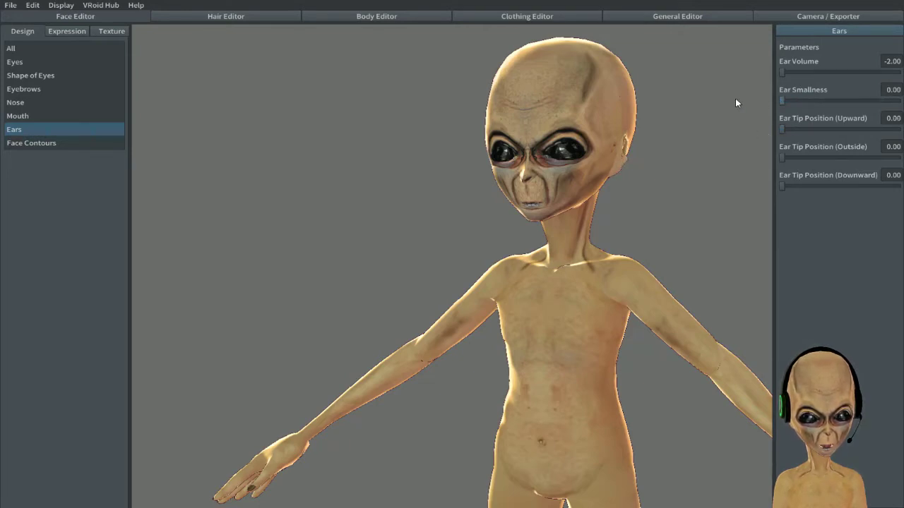
{"action": "left_click_drag", "start_coordinate": [783, 73], "coordinate": [755, 72]}
{"action": "right_click_drag", "start_coordinate": [696, 156], "coordinate": [715, 159]}
{"action": "left_click_drag", "start_coordinate": [676, 157], "coordinate": [721, 159]}
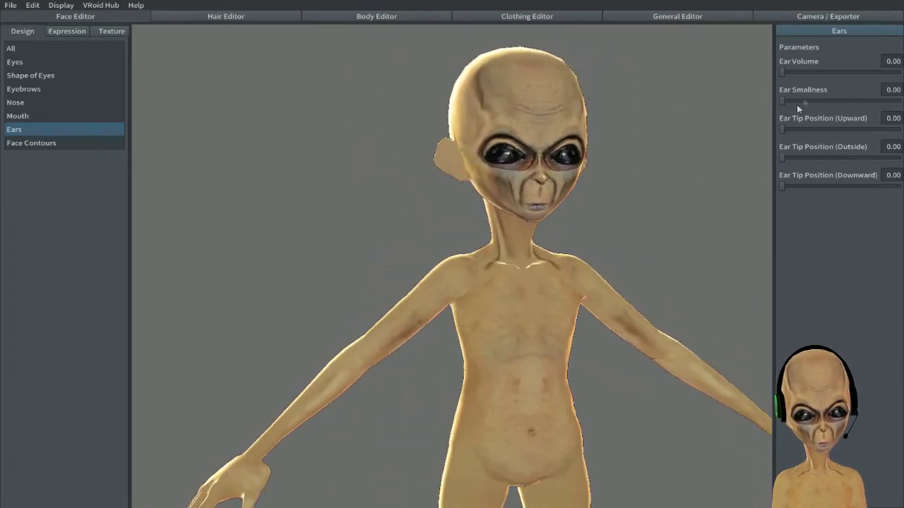
Try long pointed ears by setting Ear Tip Position (Upward) and Ear Tip Position (Outside) to 1.00
{"action": "left_click_drag", "start_coordinate": [781, 130], "coordinate": [898, 129]}
{"action": "mouse_move", "coordinate": [695, 192]}
{"action": "left_mouse_down"}
{"action": "mouse_move", "coordinate": [660, 193]}
{"action": "mouse_move", "coordinate": [727, 193]}
{"action": "mouse_move", "coordinate": [699, 195]}
{"action": "left_mouse_up"}
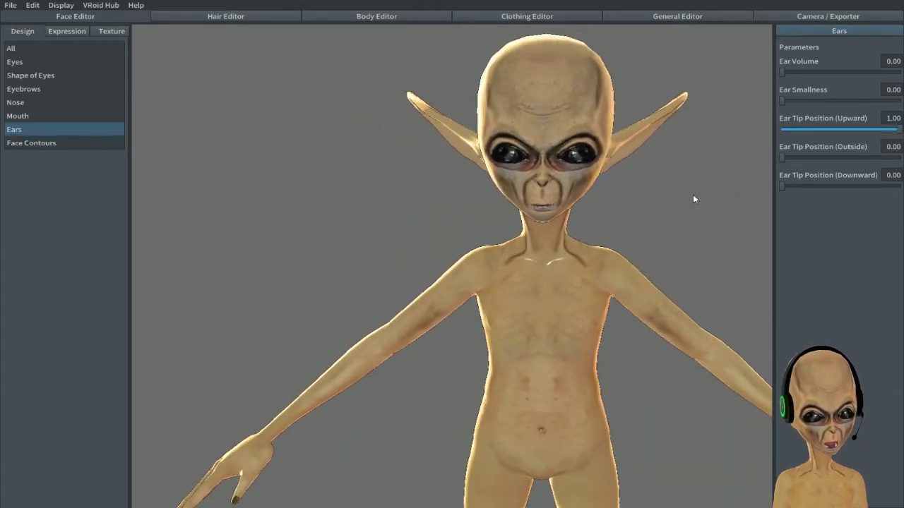
{"action": "left_click_drag", "start_coordinate": [785, 158], "coordinate": [899, 160]}
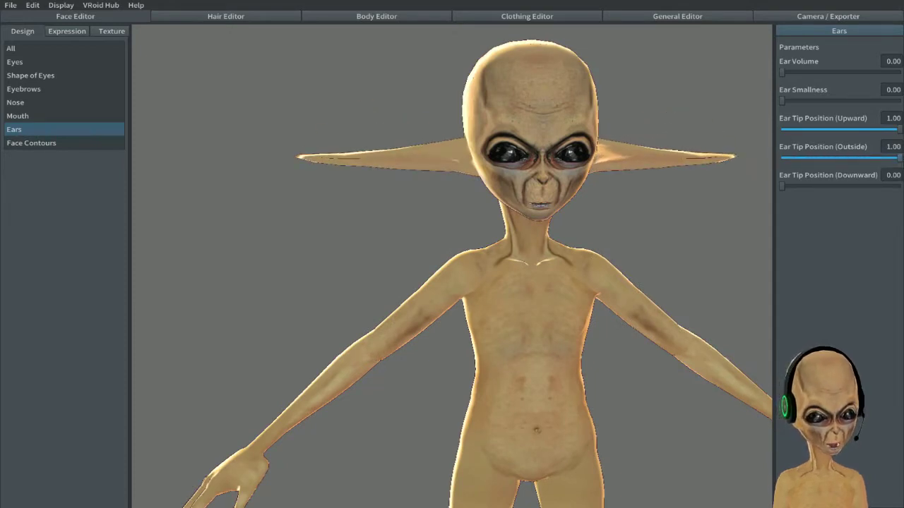
{"action": "left_click_drag", "start_coordinate": [783, 185], "coordinate": [739, 185]}
{"action": "right_click_drag", "start_coordinate": [642, 170], "coordinate": [591, 182]}
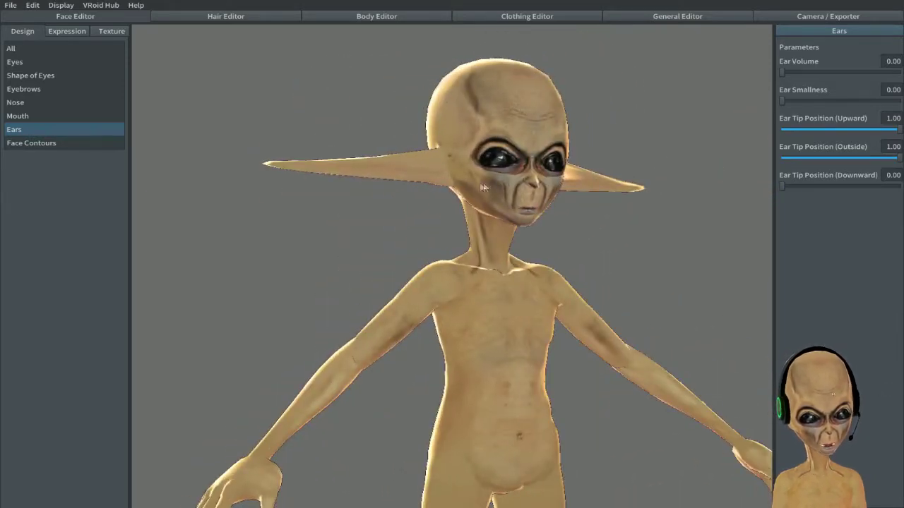
{"action": "right_click_drag", "start_coordinate": [456, 167], "coordinate": [593, 204]}
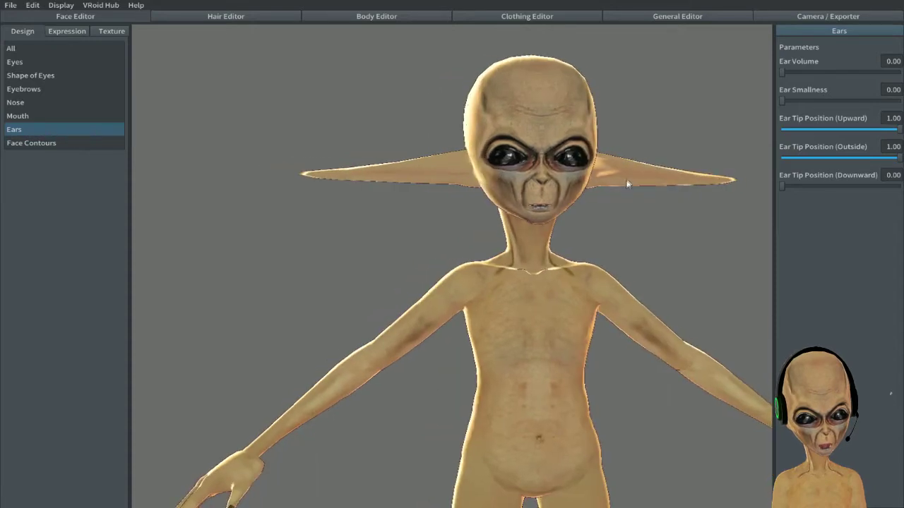
{"action": "right_click_drag", "start_coordinate": [712, 185], "coordinate": [665, 196]}
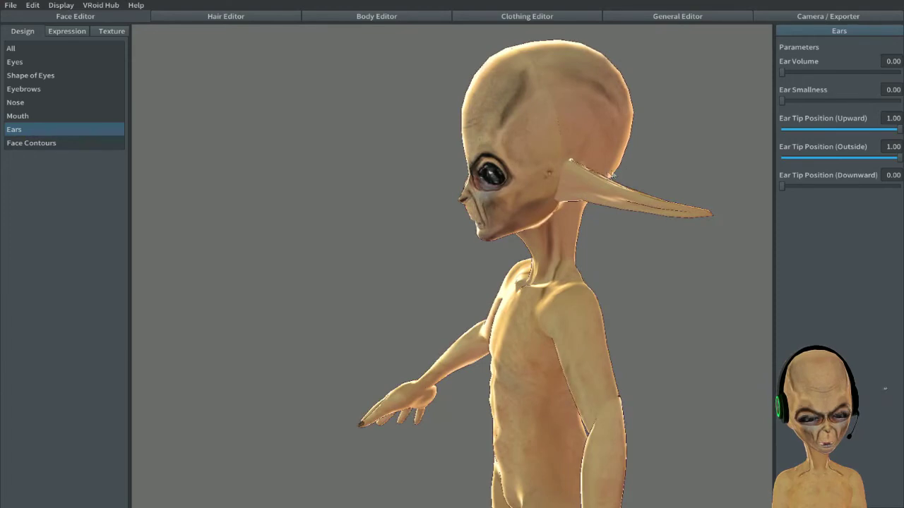
{"action": "right_click_drag", "start_coordinate": [610, 176], "coordinate": [644, 178]}
Return both Ear Tip Position (Upward) and Ear Tip Position (Outside) to 0.00
{"action": "left_click_drag", "start_coordinate": [897, 158], "coordinate": [777, 158]}
{"action": "left_click_drag", "start_coordinate": [896, 130], "coordinate": [734, 134]}
{"action": "right_click_drag", "start_coordinate": [735, 135], "coordinate": [646, 163]}
Set the Ear Volume to -4.00 and inspect the ears from the side and front
{"action": "left_click", "coordinate": [891, 62]}
{"action": "key", "text": "Return"}
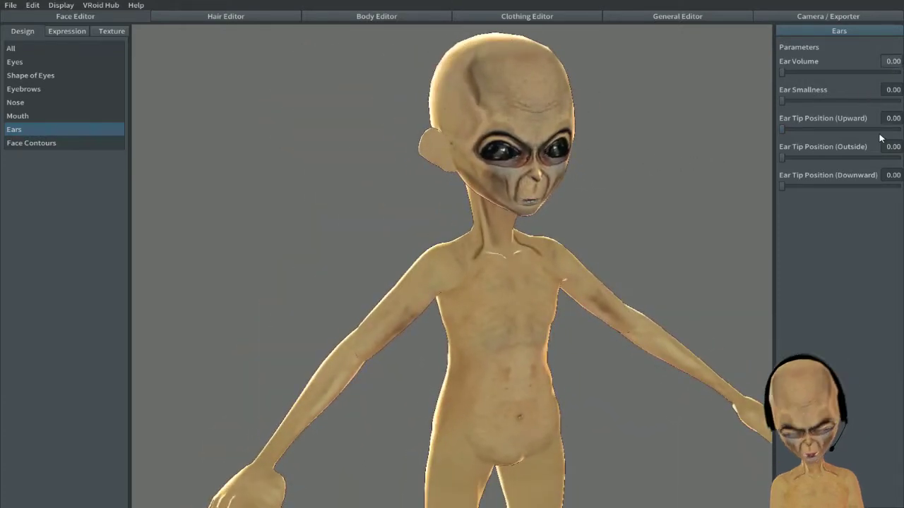
{"action": "left_click", "coordinate": [891, 62]}
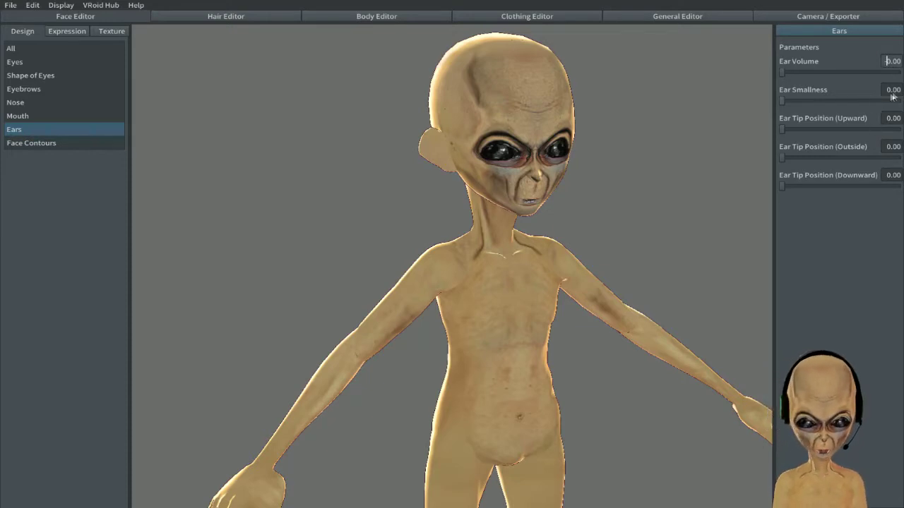
{"action": "type", "text": "-"}
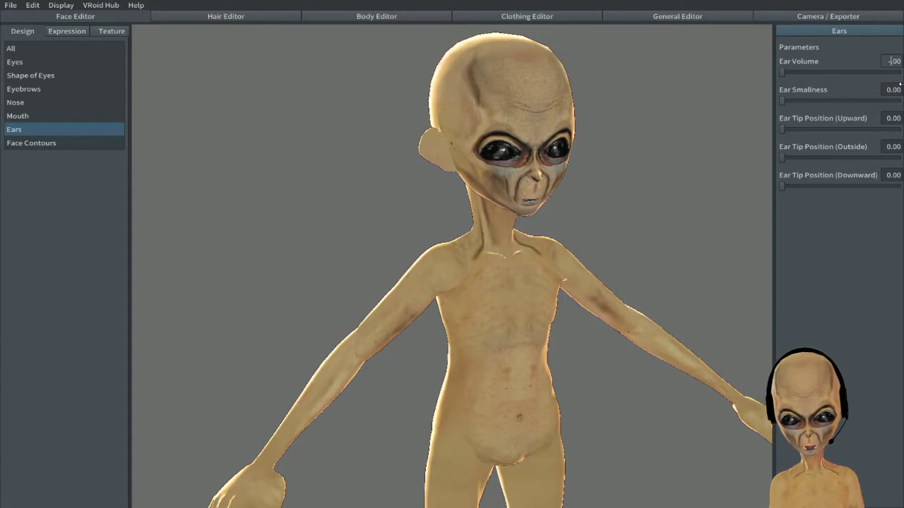
{"action": "type", "text": "4."}
{"action": "right_click_drag", "start_coordinate": [438, 204], "coordinate": [399, 161]}
{"action": "scroll", "coordinate": [398, 160], "scroll_direction": "up", "scroll_amount": 5}
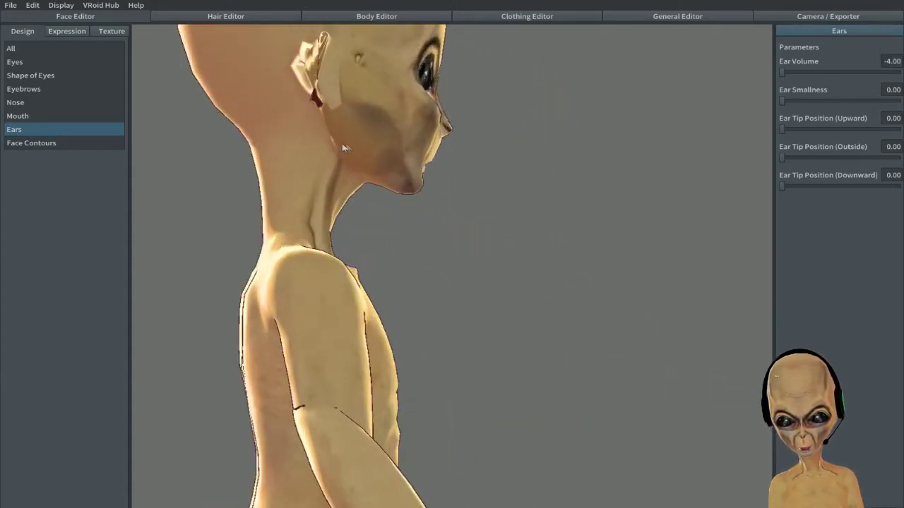
{"action": "right_click_drag", "start_coordinate": [378, 180], "coordinate": [414, 233]}
{"action": "scroll", "coordinate": [530, 298], "scroll_direction": "down", "scroll_amount": 5}
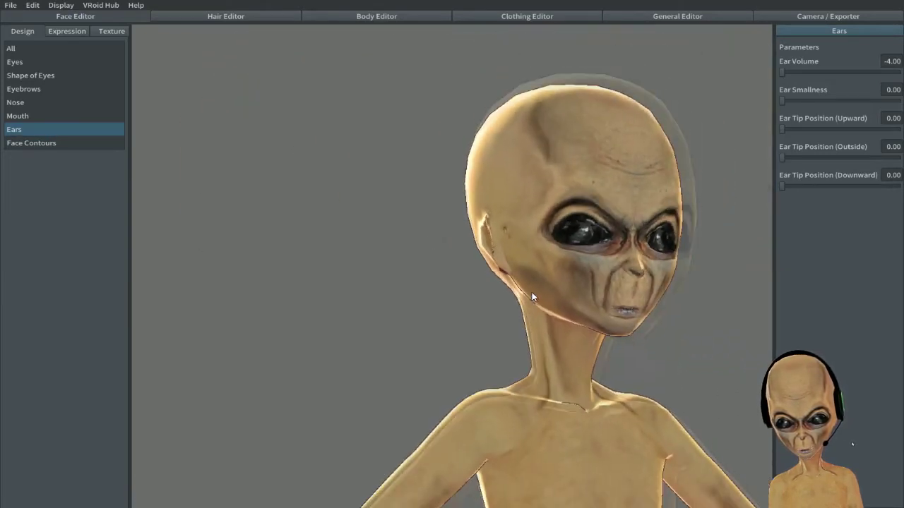
{"action": "right_click_drag", "start_coordinate": [550, 305], "coordinate": [516, 338]}
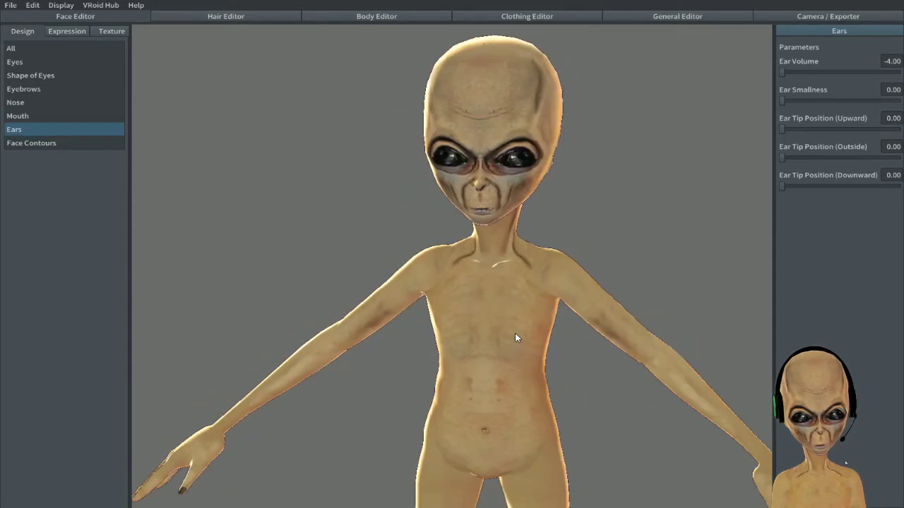
Bring the alien's full figure into view in the Body Editor and examine its proportions from head to feet
{"action": "left_click", "coordinate": [338, 17]}
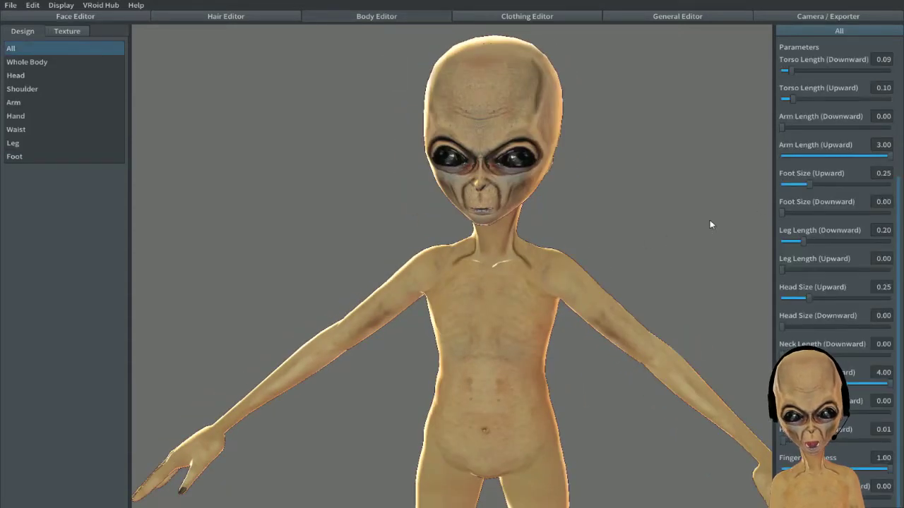
{"action": "scroll", "coordinate": [644, 259], "scroll_direction": "down", "scroll_amount": 3}
{"action": "middle_click_drag", "start_coordinate": [456, 350], "coordinate": [466, 296]}
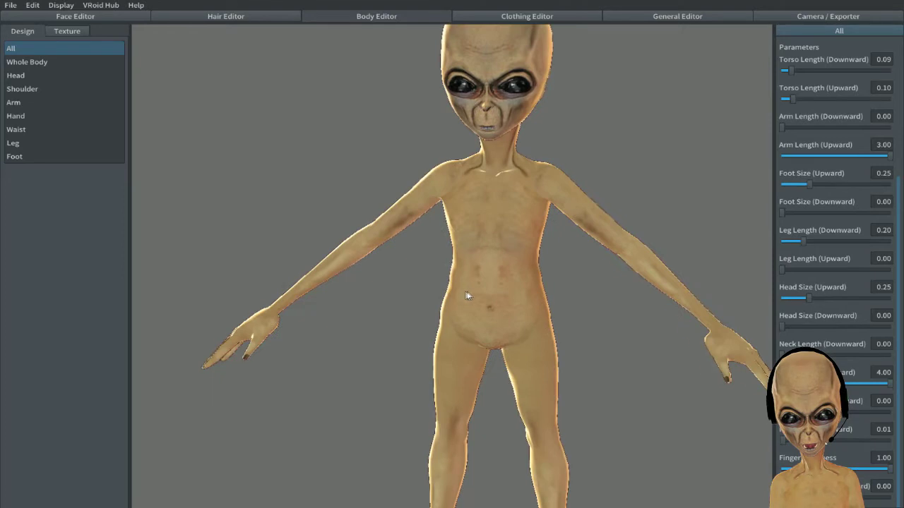
{"action": "scroll", "coordinate": [466, 296], "scroll_direction": "down", "scroll_amount": 3}
{"action": "right_click_drag", "start_coordinate": [487, 283], "coordinate": [513, 262]}
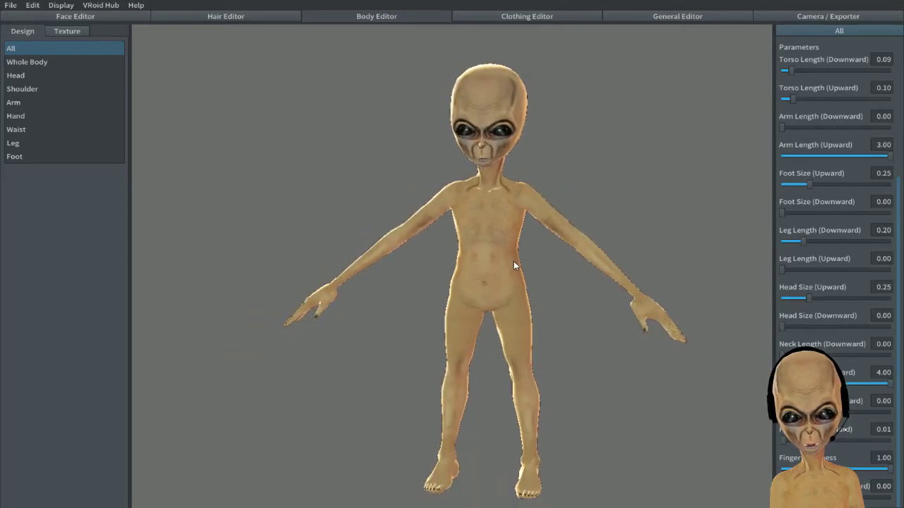
{"action": "middle_click_drag", "start_coordinate": [518, 325], "coordinate": [505, 325]}
{"action": "mouse_move", "coordinate": [503, 325]}
{"action": "right_mouse_down"}
{"action": "mouse_move", "coordinate": [500, 313]}
{"action": "mouse_move", "coordinate": [537, 318]}
{"action": "mouse_move", "coordinate": [511, 319]}
{"action": "right_mouse_up"}
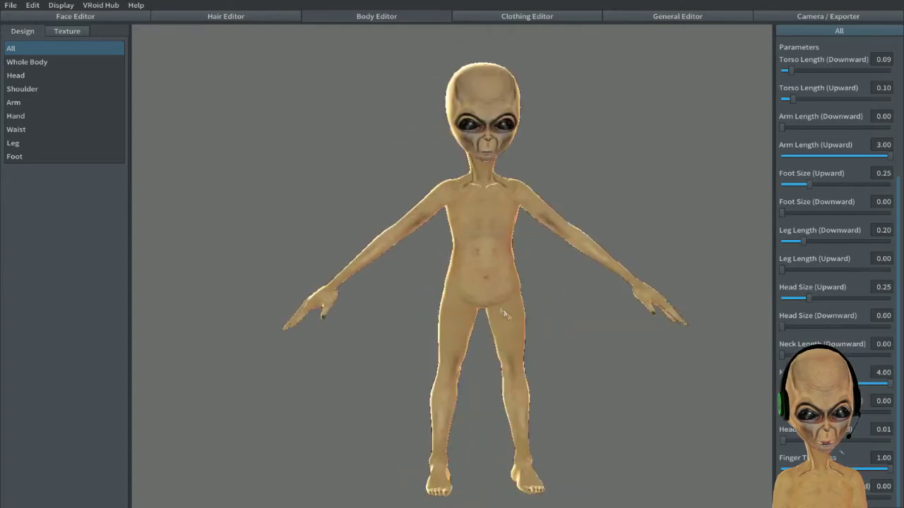
{"action": "scroll", "coordinate": [482, 281], "scroll_direction": "up", "scroll_amount": 3}
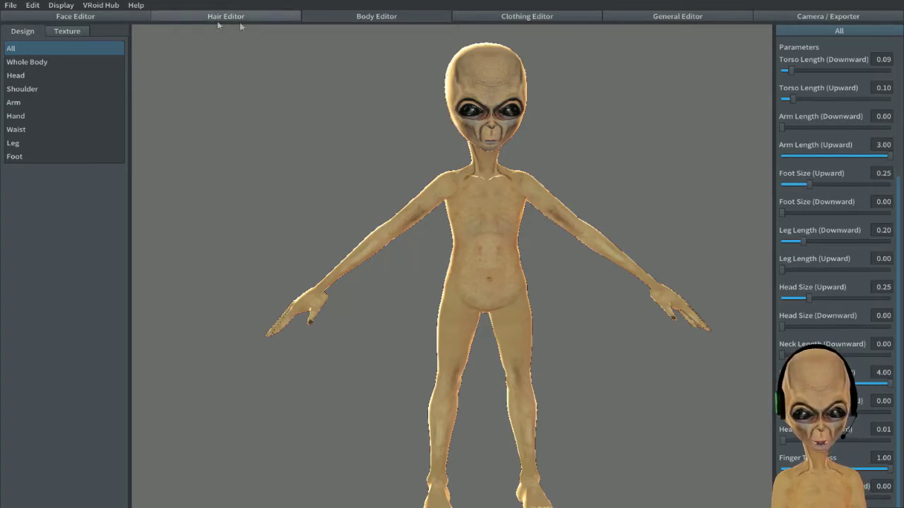
Dress the alien in the Uniform Vest (Short Sleeve) top in the Clothing Editor
{"action": "left_click", "coordinate": [504, 18]}
{"action": "right_click_drag", "start_coordinate": [540, 242], "coordinate": [503, 234]}
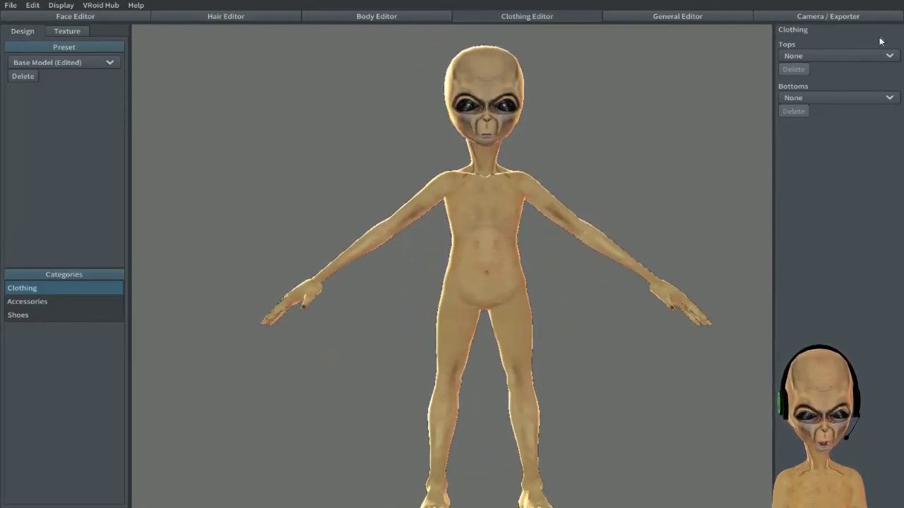
{"action": "left_click", "coordinate": [837, 55]}
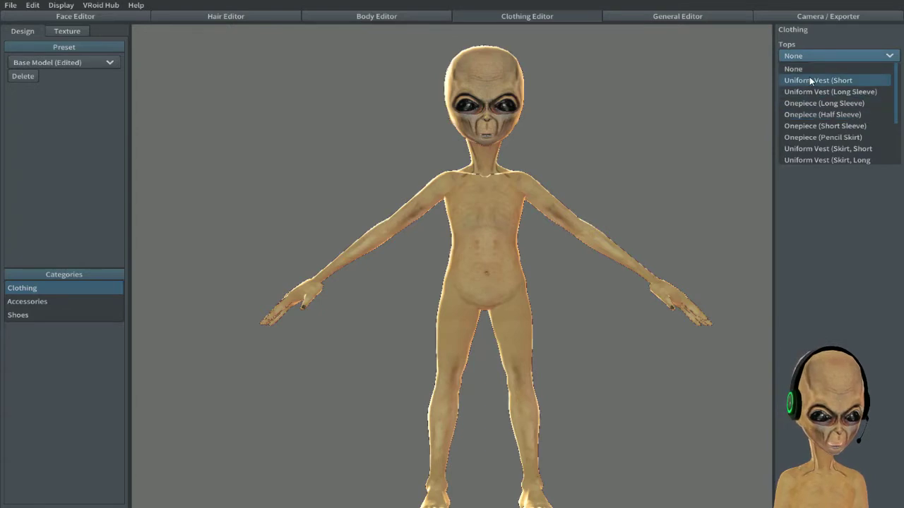
{"action": "left_click", "coordinate": [809, 78]}
{"action": "mouse_move", "coordinate": [625, 193]}
{"action": "right_mouse_down"}
{"action": "mouse_move", "coordinate": [520, 197]}
{"action": "mouse_move", "coordinate": [615, 199]}
{"action": "mouse_move", "coordinate": [622, 188]}
{"action": "right_mouse_up"}
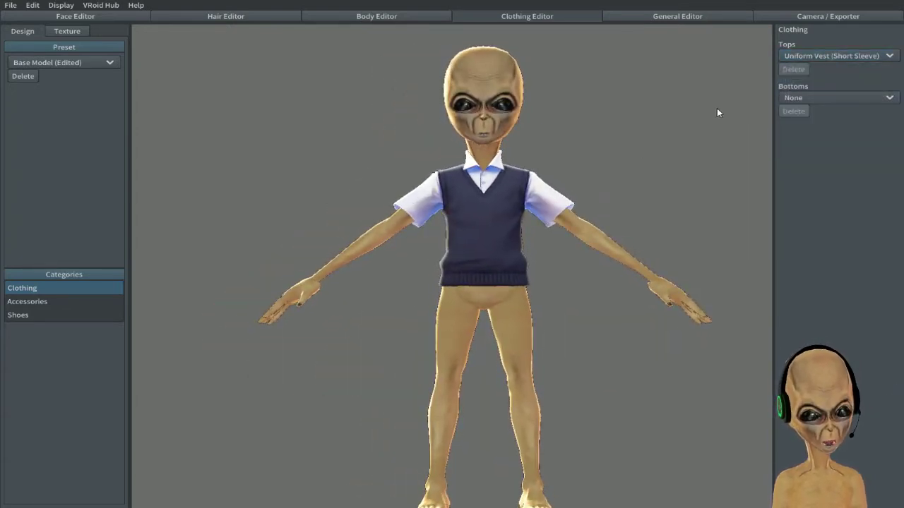
Add Uniform Pants as the alien's bottoms and view the complete outfit
{"action": "left_click", "coordinate": [794, 98]}
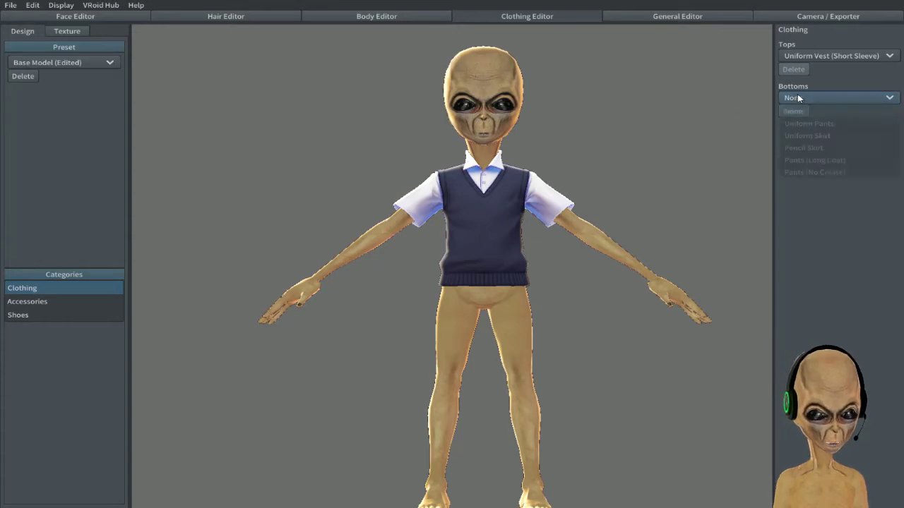
{"action": "left_click", "coordinate": [814, 123]}
{"action": "mouse_move", "coordinate": [583, 200]}
{"action": "right_mouse_down"}
{"action": "mouse_move", "coordinate": [508, 199]}
{"action": "mouse_move", "coordinate": [599, 202]}
{"action": "right_mouse_up"}
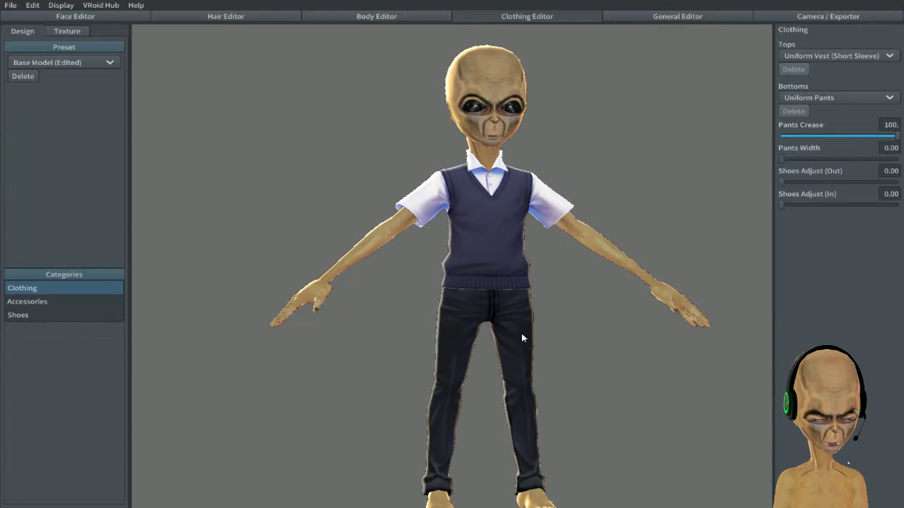
{"action": "right_click_drag", "start_coordinate": [525, 318], "coordinate": [503, 317]}
{"action": "mouse_move", "coordinate": [621, 68]}
{"action": "right_mouse_down"}
{"action": "mouse_move", "coordinate": [494, 80]}
{"action": "mouse_move", "coordinate": [560, 84]}
{"action": "mouse_move", "coordinate": [627, 72]}
{"action": "right_mouse_up"}
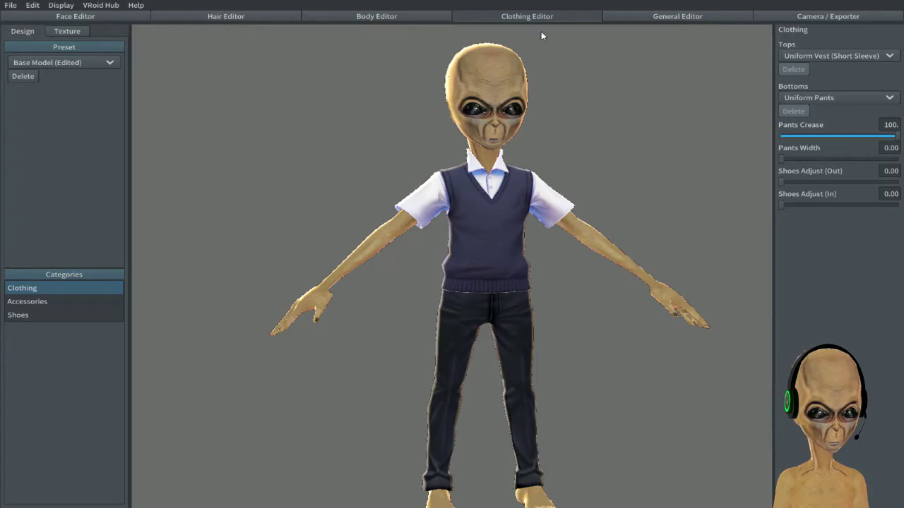
Open the Uniform Vest's texture with the eraser at width 132 and check the Default Image layer's import and export options
{"action": "left_click", "coordinate": [78, 31]}
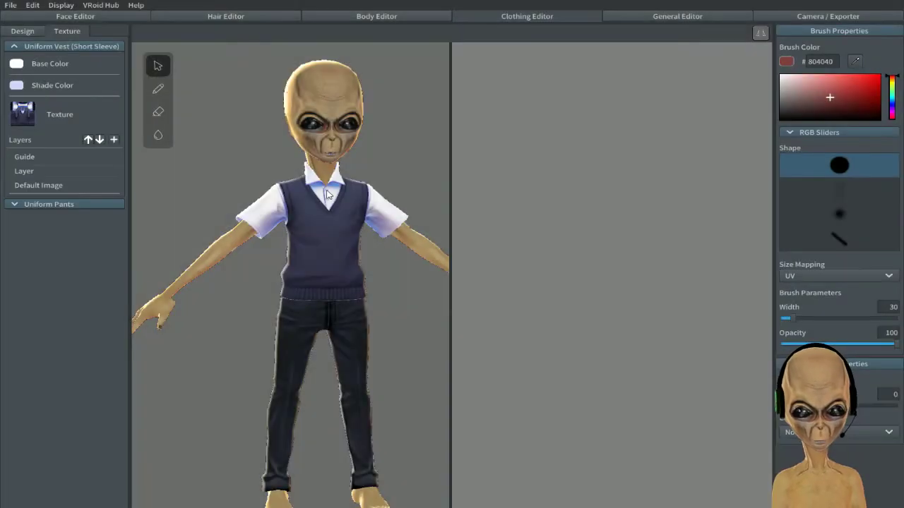
{"action": "left_click", "coordinate": [46, 171]}
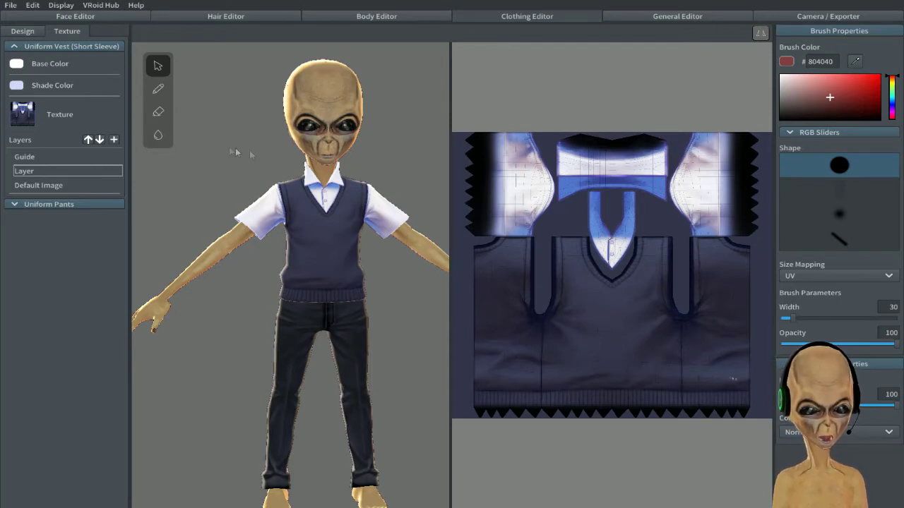
{"action": "left_click", "coordinate": [163, 117]}
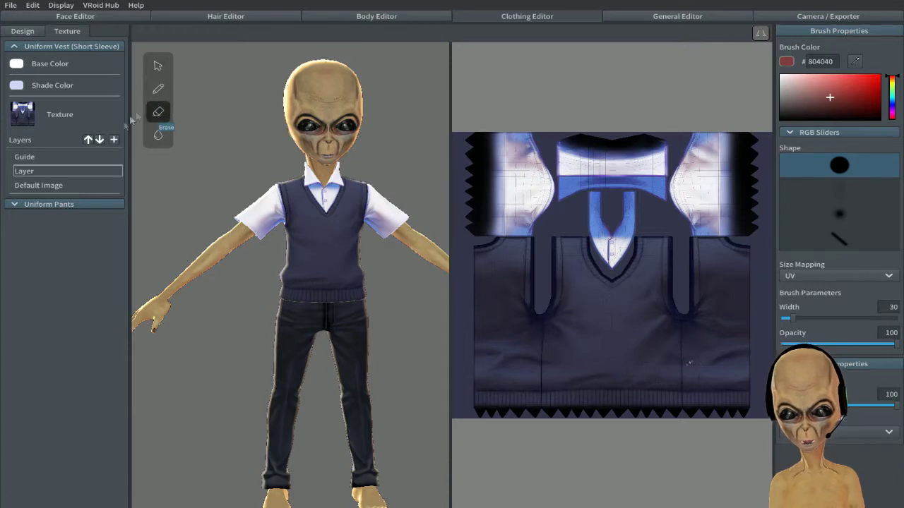
{"action": "mouse_move", "coordinate": [380, 265]}
{"action": "right_mouse_down"}
{"action": "mouse_move", "coordinate": [339, 268]}
{"action": "mouse_move", "coordinate": [380, 269]}
{"action": "right_mouse_up"}
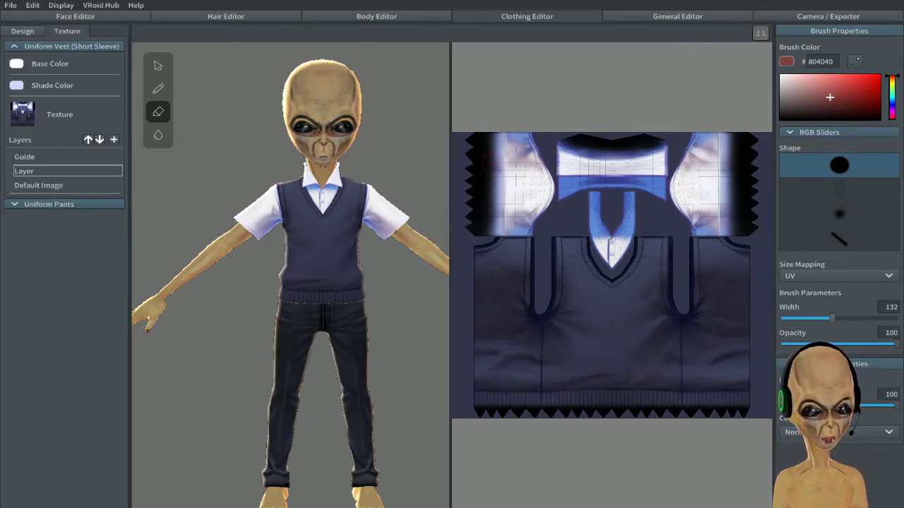
{"action": "right_click", "coordinate": [40, 185]}
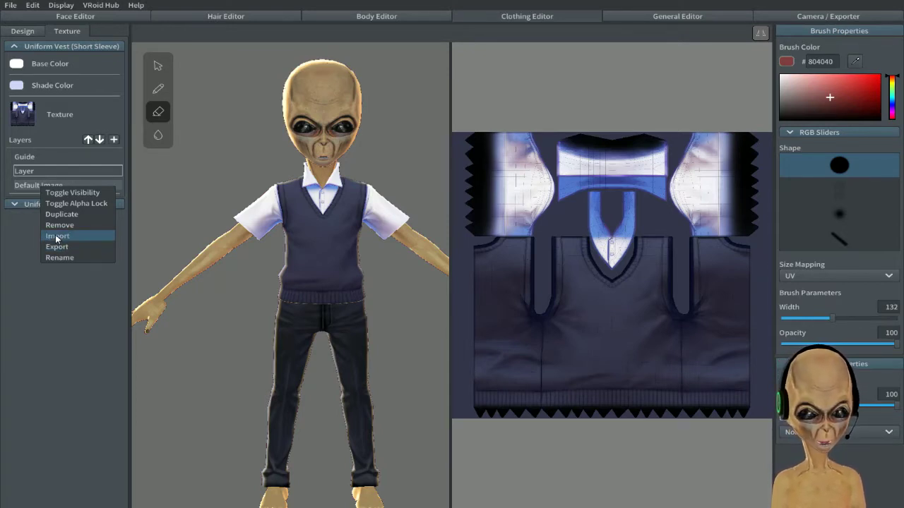
{"action": "left_click", "coordinate": [186, 173]}
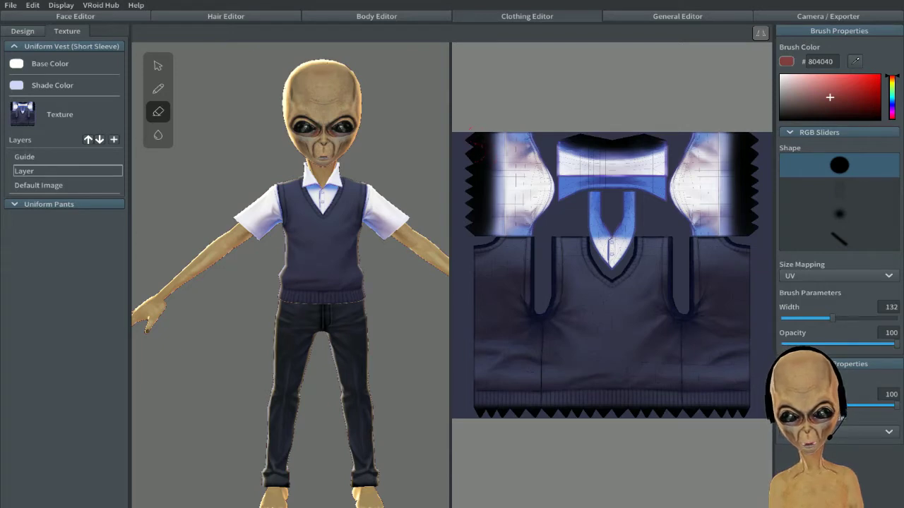
Erase the sleeve on the alien's right arm from the vest's Default Image layer and inspect the bare arm from several angles
{"action": "left_click", "coordinate": [25, 185]}
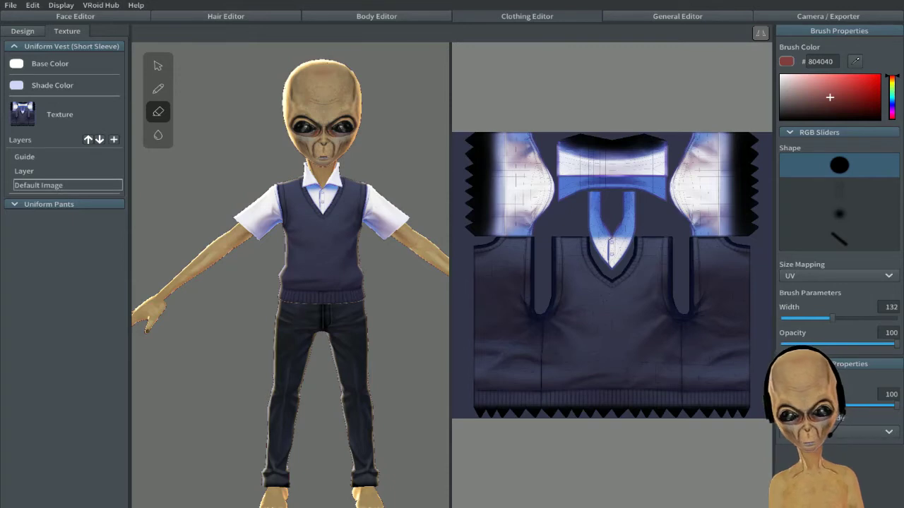
{"action": "mouse_move", "coordinate": [485, 149]}
{"action": "left_mouse_down"}
{"action": "mouse_move", "coordinate": [485, 162]}
{"action": "mouse_move", "coordinate": [483, 138]}
{"action": "mouse_move", "coordinate": [471, 164]}
{"action": "mouse_move", "coordinate": [494, 145]}
{"action": "mouse_move", "coordinate": [502, 173]}
{"action": "mouse_move", "coordinate": [509, 152]}
{"action": "mouse_move", "coordinate": [515, 176]}
{"action": "mouse_move", "coordinate": [526, 145]}
{"action": "left_mouse_up"}
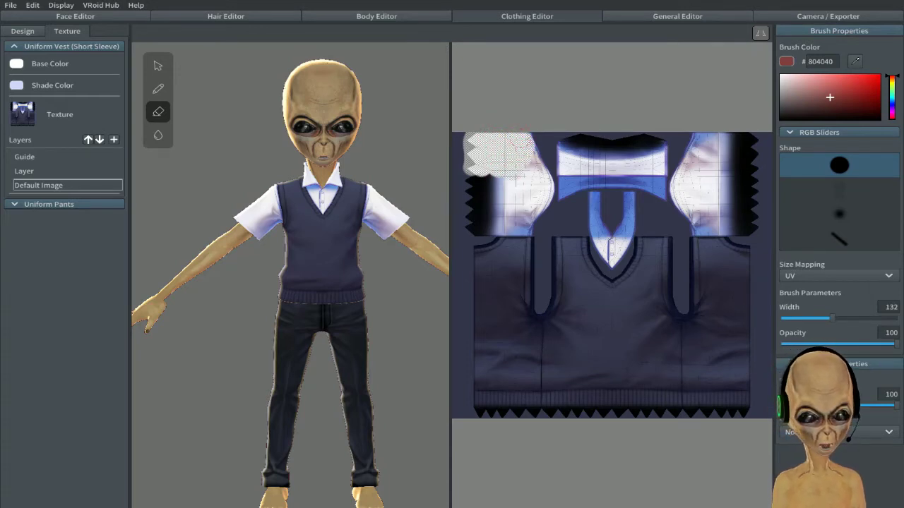
{"action": "mouse_move", "coordinate": [533, 164]}
{"action": "left_mouse_down"}
{"action": "mouse_move", "coordinate": [531, 176]}
{"action": "mouse_move", "coordinate": [474, 180]}
{"action": "mouse_move", "coordinate": [477, 227]}
{"action": "mouse_move", "coordinate": [496, 224]}
{"action": "mouse_move", "coordinate": [484, 188]}
{"action": "left_mouse_up"}
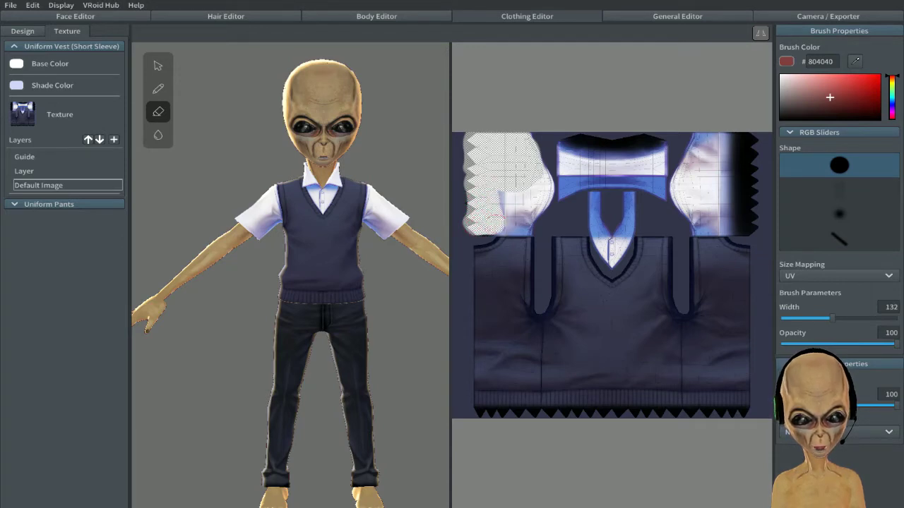
{"action": "left_click_drag", "start_coordinate": [507, 225], "coordinate": [499, 227]}
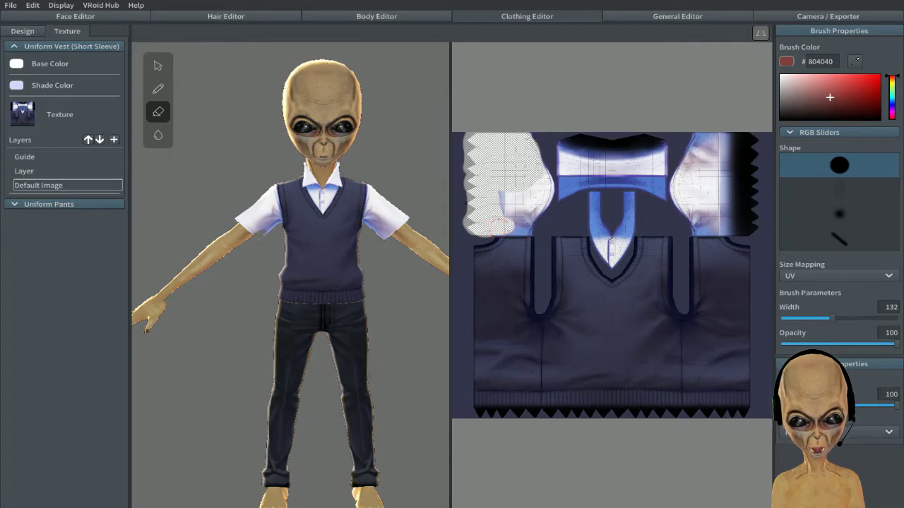
{"action": "mouse_move", "coordinate": [514, 226]}
{"action": "left_mouse_down"}
{"action": "mouse_move", "coordinate": [525, 227]}
{"action": "mouse_move", "coordinate": [502, 196]}
{"action": "mouse_move", "coordinate": [506, 215]}
{"action": "mouse_move", "coordinate": [522, 189]}
{"action": "left_mouse_up"}
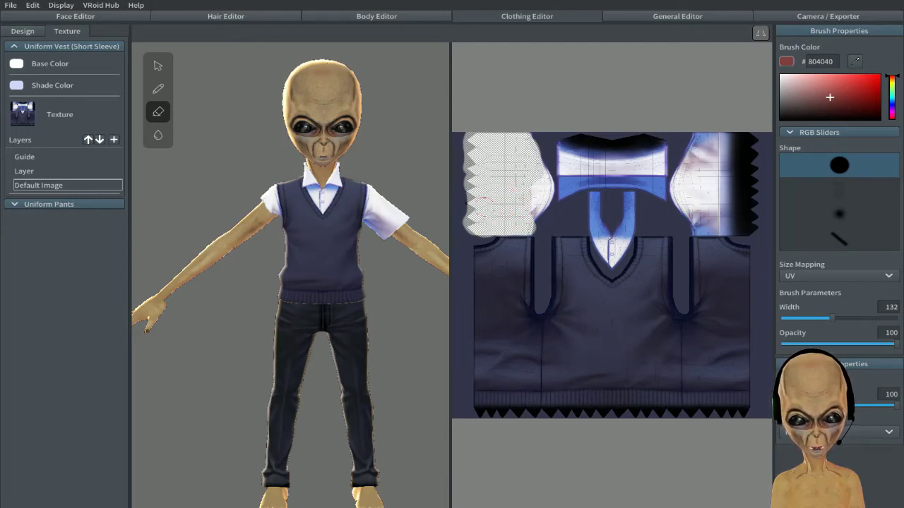
{"action": "mouse_move", "coordinate": [489, 214]}
{"action": "left_mouse_down"}
{"action": "mouse_move", "coordinate": [533, 240]}
{"action": "mouse_move", "coordinate": [536, 185]}
{"action": "mouse_move", "coordinate": [549, 195]}
{"action": "mouse_move", "coordinate": [545, 215]}
{"action": "left_mouse_up"}
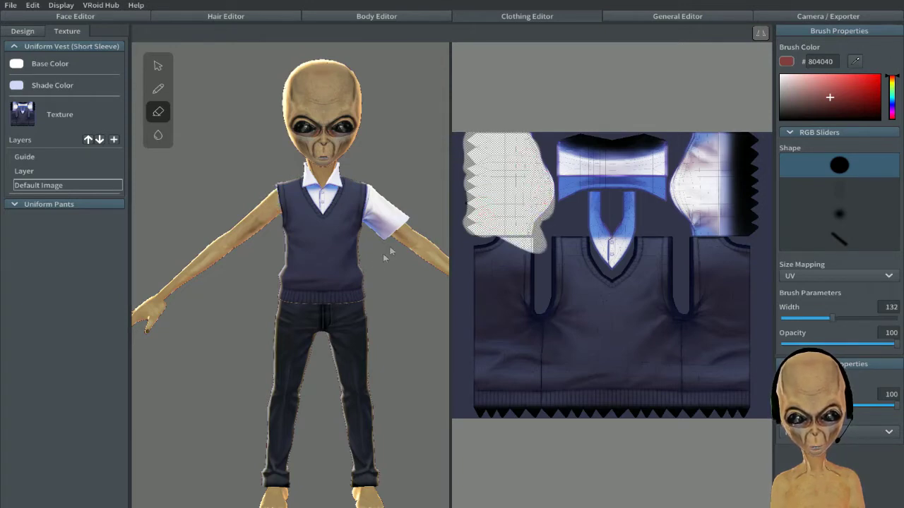
{"action": "mouse_move", "coordinate": [323, 262]}
{"action": "right_mouse_down"}
{"action": "mouse_move", "coordinate": [374, 263]}
{"action": "mouse_move", "coordinate": [323, 264]}
{"action": "right_mouse_up"}
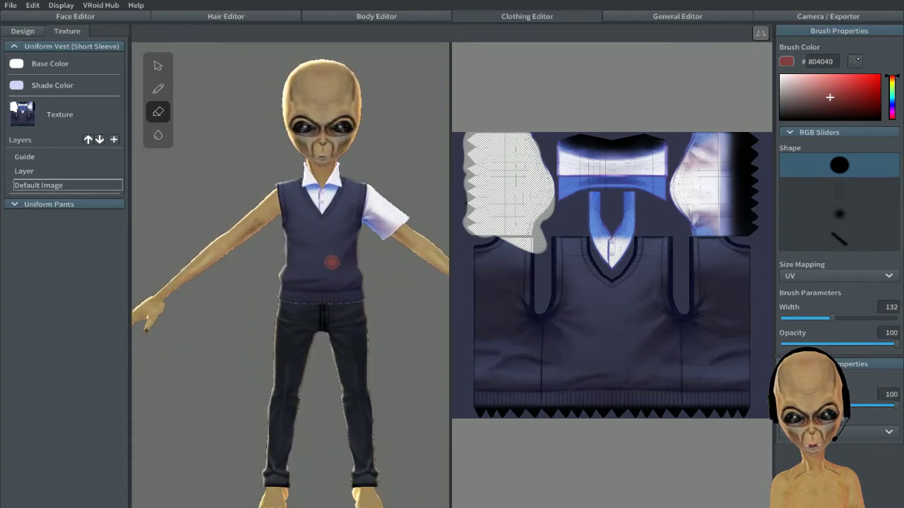
{"action": "right_click_drag", "start_coordinate": [381, 224], "coordinate": [409, 189]}
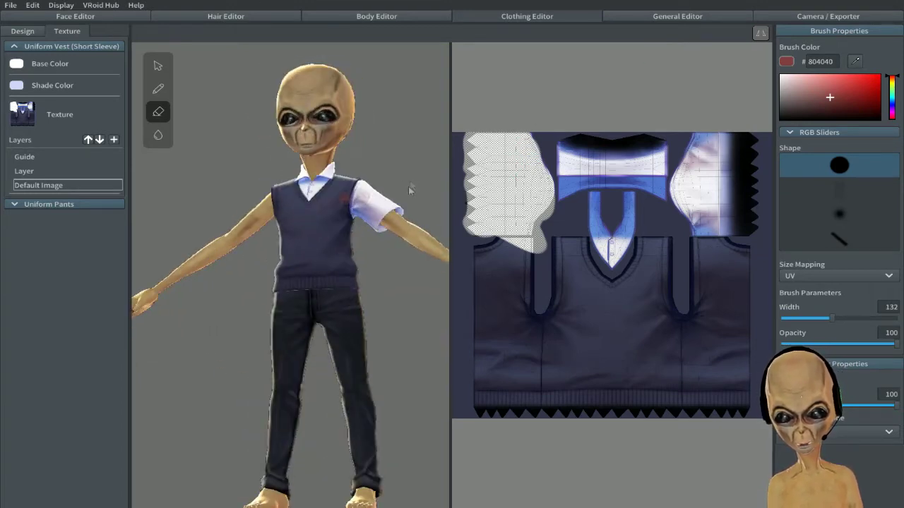
{"action": "right_click_drag", "start_coordinate": [318, 226], "coordinate": [339, 225]}
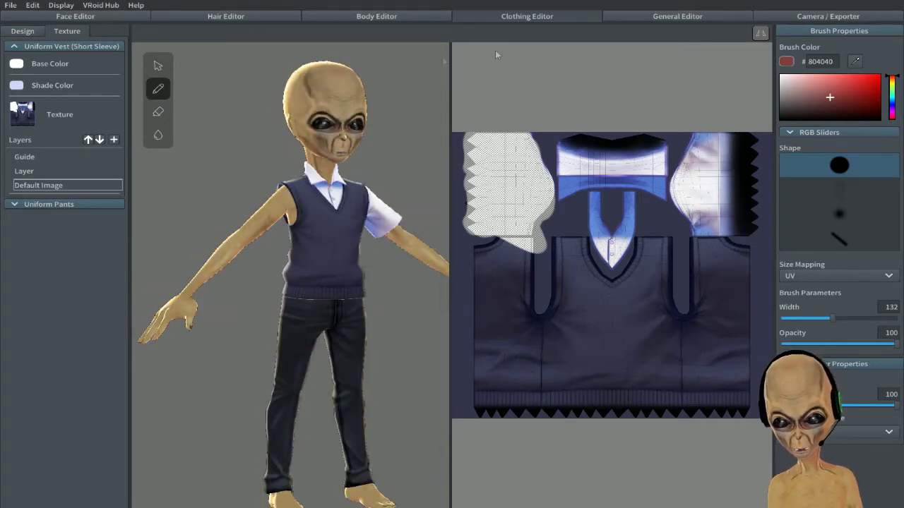
Paint part of the erased sleeve back in white (FFFFFF) with the soft round brush and inspect it on the model
{"action": "left_click_drag", "start_coordinate": [784, 79], "coordinate": [752, 67]}
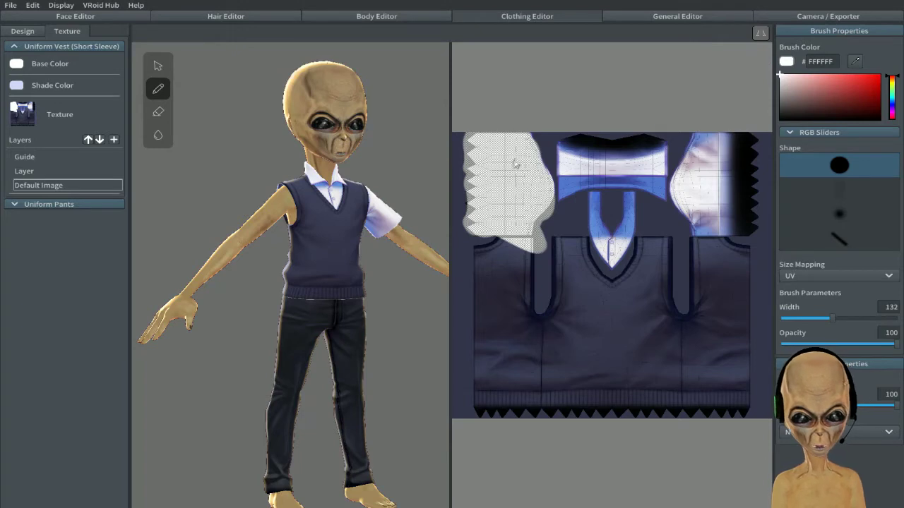
{"action": "left_click", "coordinate": [842, 222]}
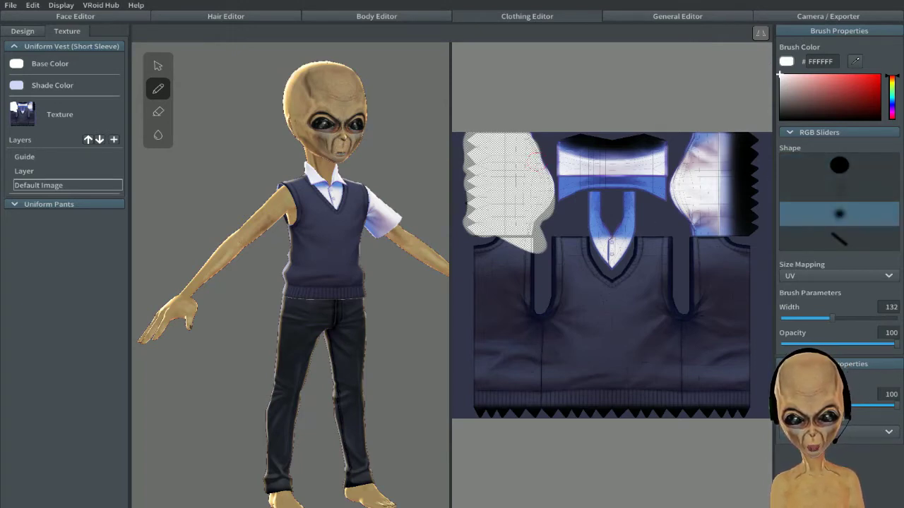
{"action": "mouse_move", "coordinate": [519, 173]}
{"action": "left_mouse_down"}
{"action": "mouse_move", "coordinate": [500, 176]}
{"action": "mouse_move", "coordinate": [544, 206]}
{"action": "mouse_move", "coordinate": [516, 192]}
{"action": "mouse_move", "coordinate": [544, 187]}
{"action": "mouse_move", "coordinate": [507, 183]}
{"action": "mouse_move", "coordinate": [543, 197]}
{"action": "left_mouse_up"}
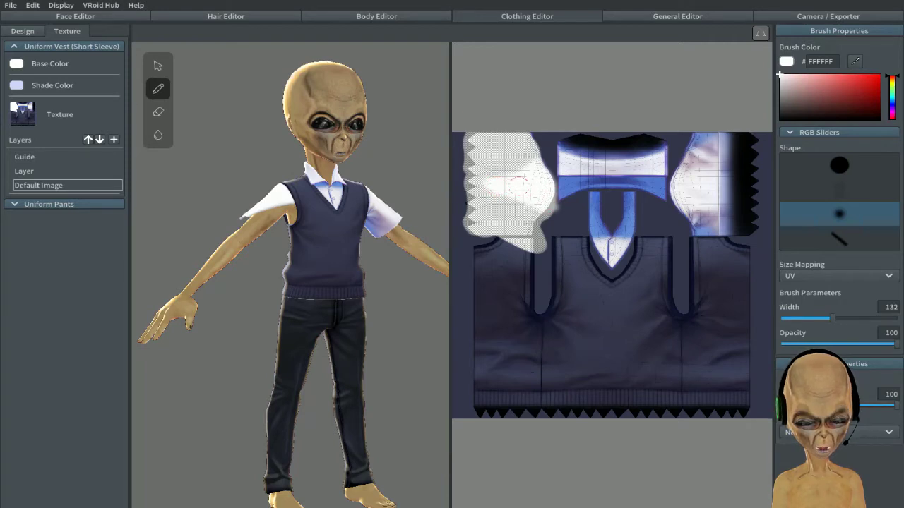
{"action": "right_click_drag", "start_coordinate": [338, 283], "coordinate": [293, 282]}
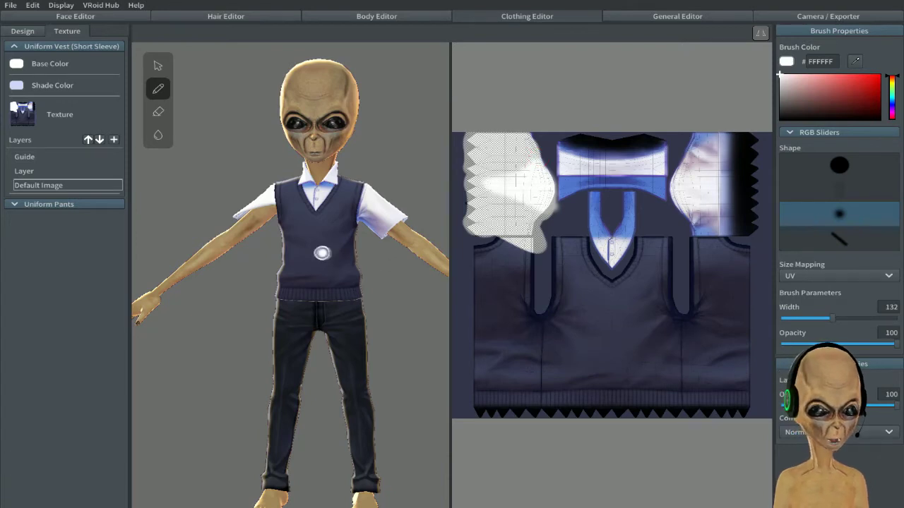
{"action": "mouse_move", "coordinate": [281, 292]}
{"action": "right_mouse_down"}
{"action": "mouse_move", "coordinate": [313, 307]}
{"action": "mouse_move", "coordinate": [359, 306]}
{"action": "mouse_move", "coordinate": [283, 300]}
{"action": "right_mouse_up"}
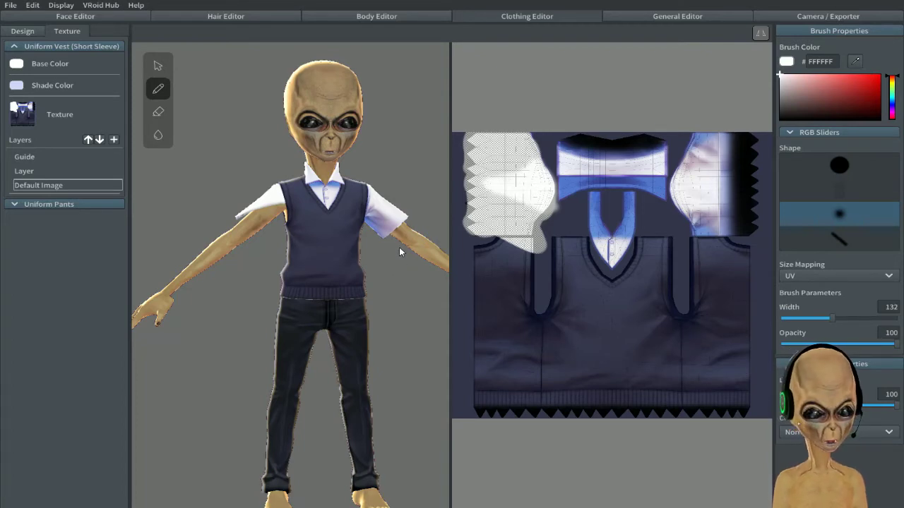
{"action": "right_click_drag", "start_coordinate": [390, 186], "coordinate": [383, 189]}
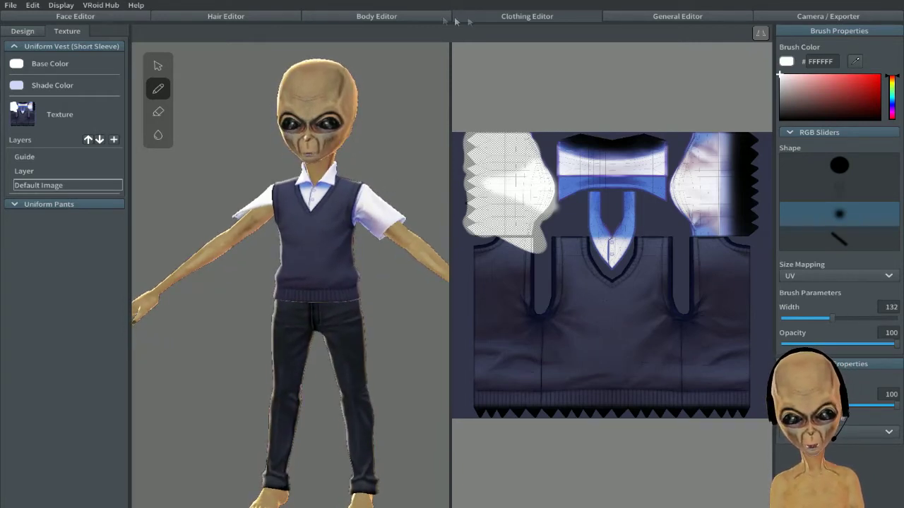
Remove the alien's outfit by setting both Tops and Bottoms to None
{"action": "left_click", "coordinate": [26, 31]}
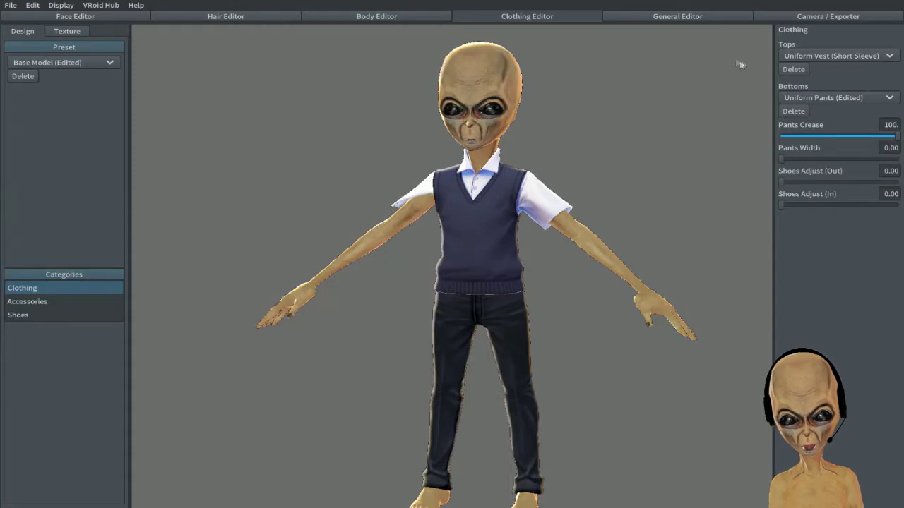
{"action": "left_click", "coordinate": [794, 56]}
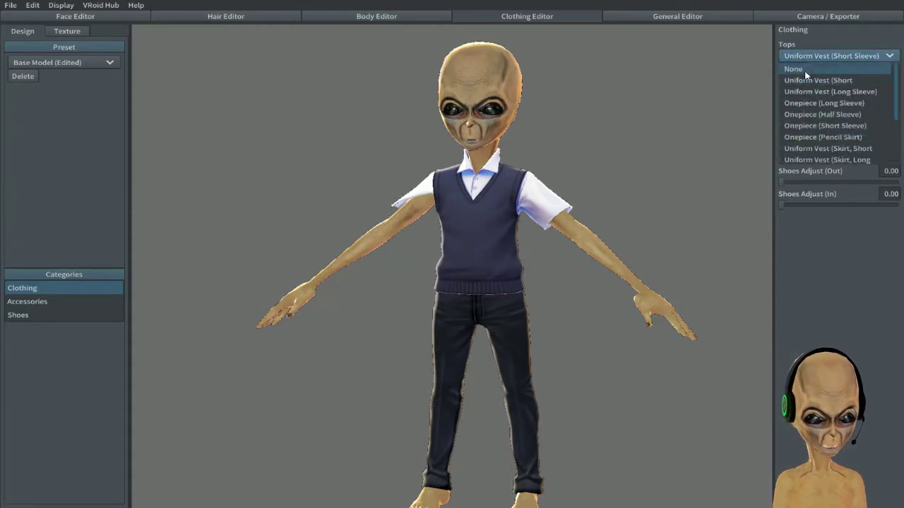
{"action": "left_click", "coordinate": [794, 66]}
{"action": "left_click", "coordinate": [806, 98]}
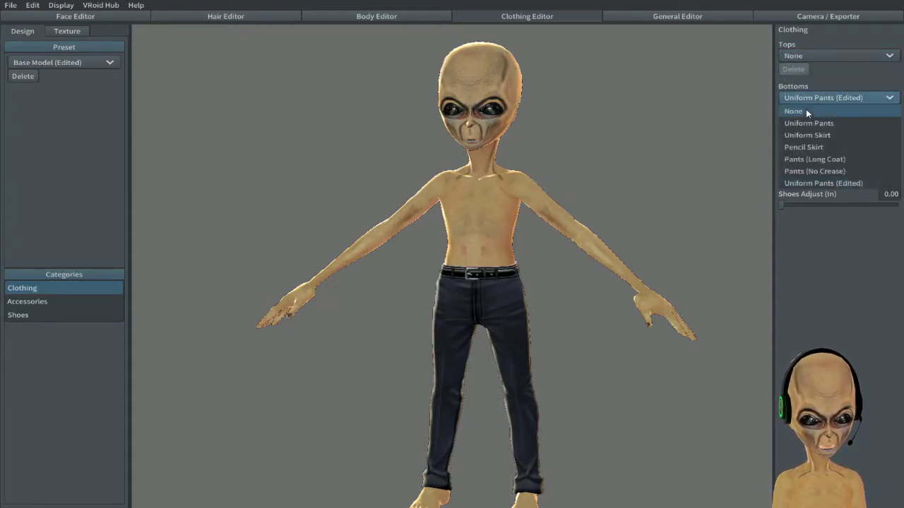
{"action": "left_click", "coordinate": [806, 109]}
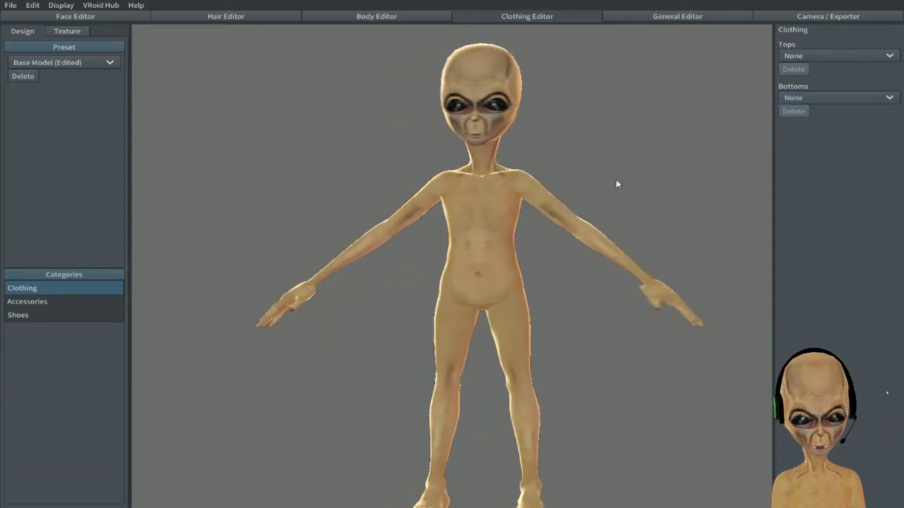
Review the Accessories slots and their texture view in the Clothing Editor, and return to the Body Editor
{"action": "left_click", "coordinate": [34, 301]}
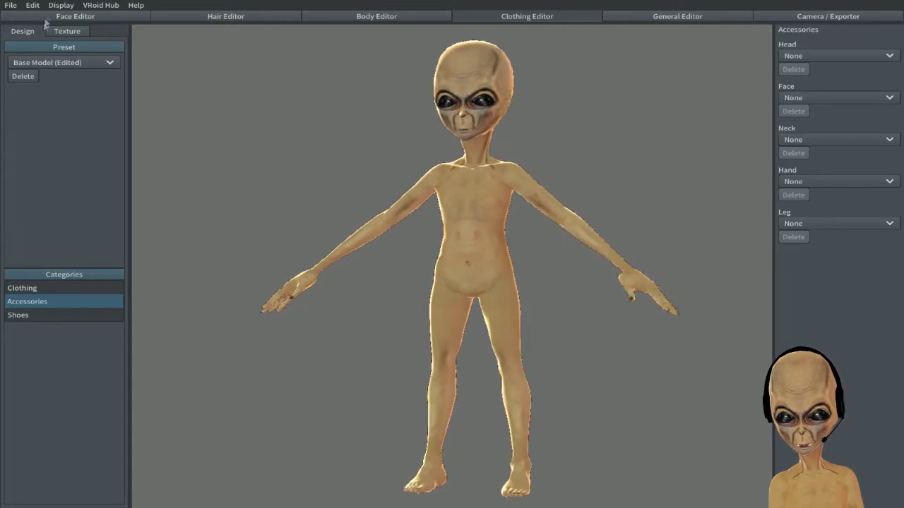
{"action": "left_click", "coordinate": [83, 30]}
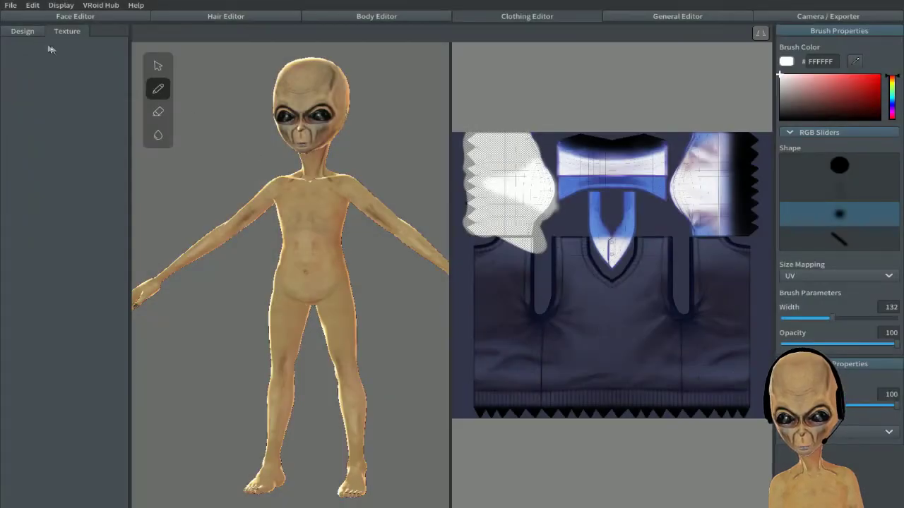
{"action": "left_click", "coordinate": [21, 32]}
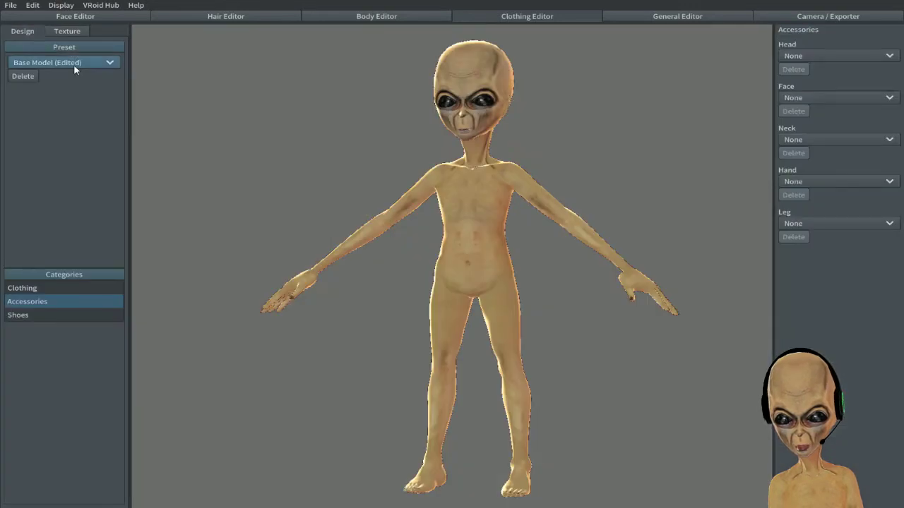
{"action": "left_click", "coordinate": [396, 23]}
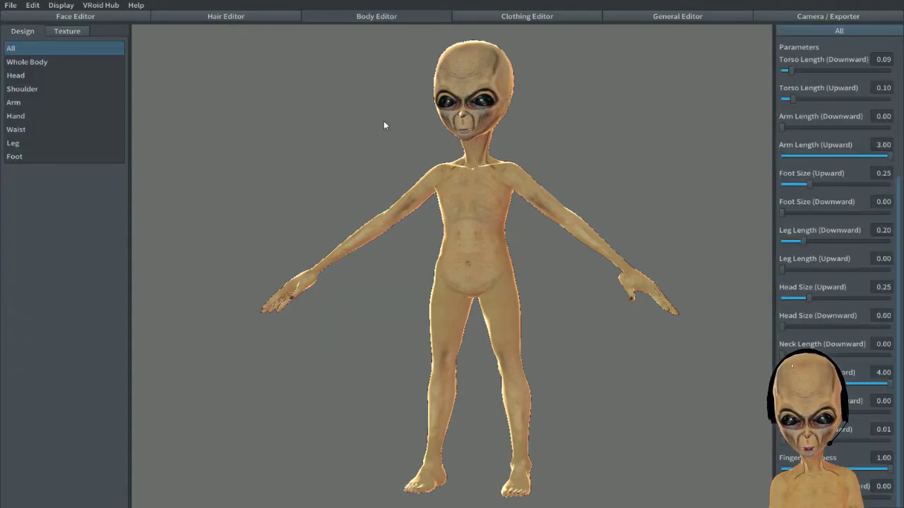
In the Face Editor's textures, expand the scleras and display the Default Image layers of the mouth and the irises
{"action": "left_click", "coordinate": [102, 16]}
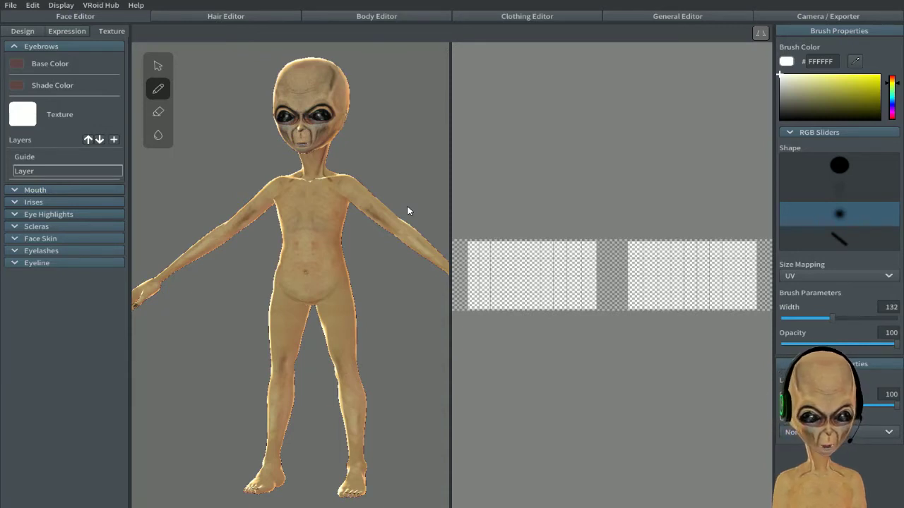
{"action": "left_click", "coordinate": [42, 226]}
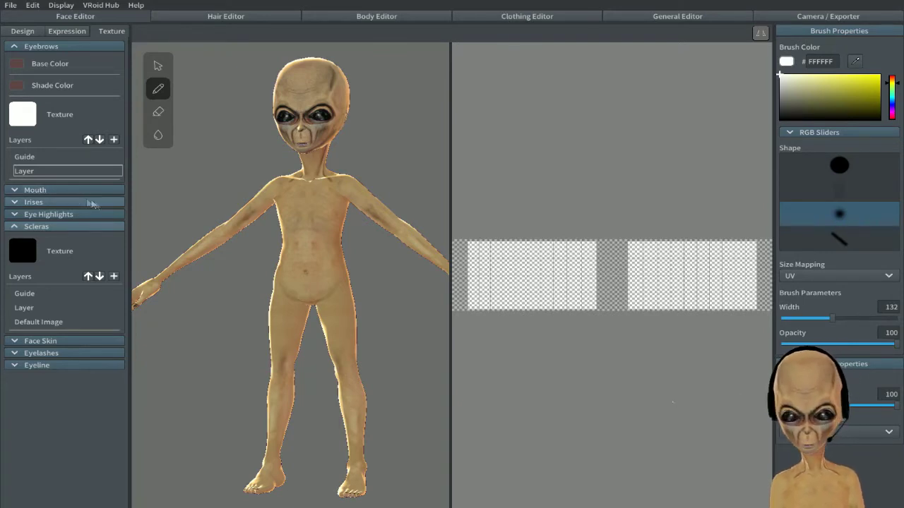
{"action": "left_click", "coordinate": [18, 191]}
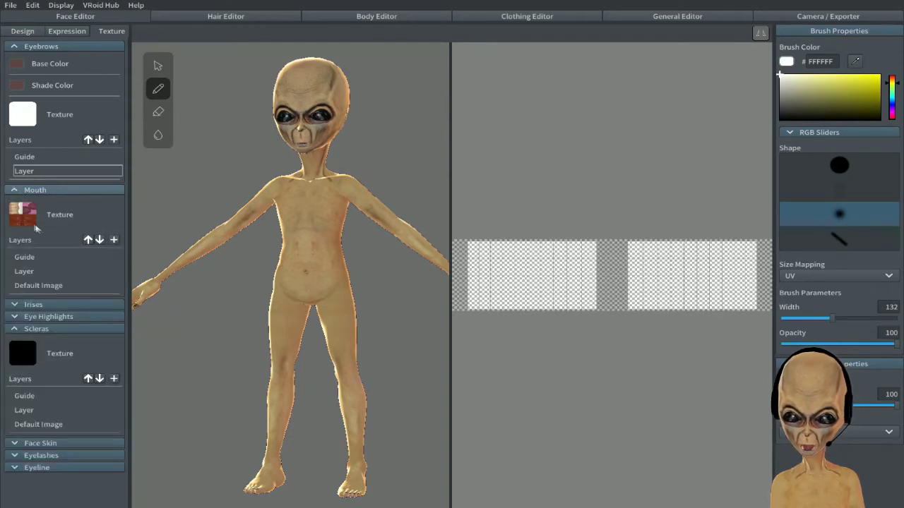
{"action": "left_click", "coordinate": [31, 286]}
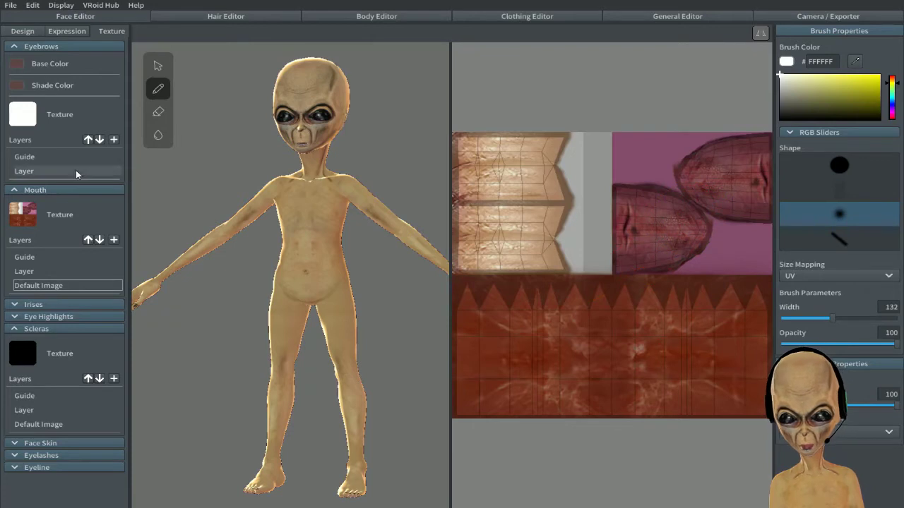
{"action": "left_click", "coordinate": [25, 304]}
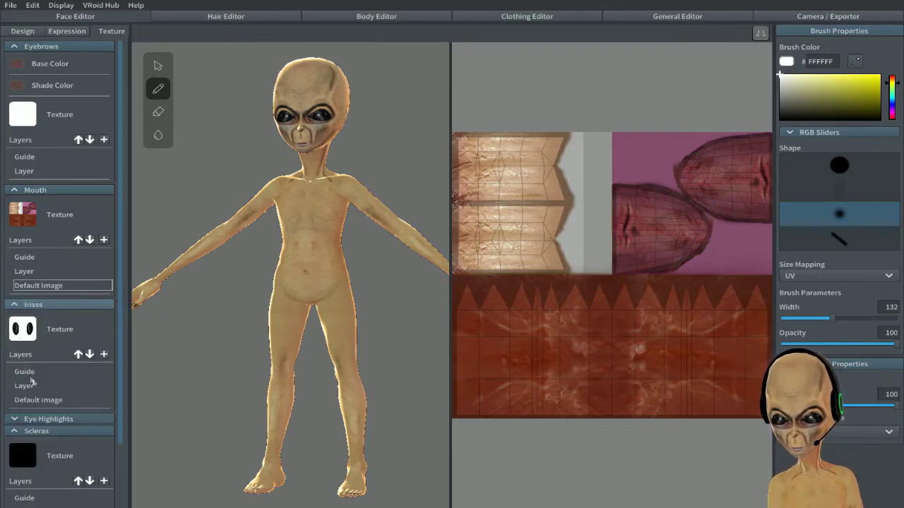
{"action": "left_click", "coordinate": [80, 405]}
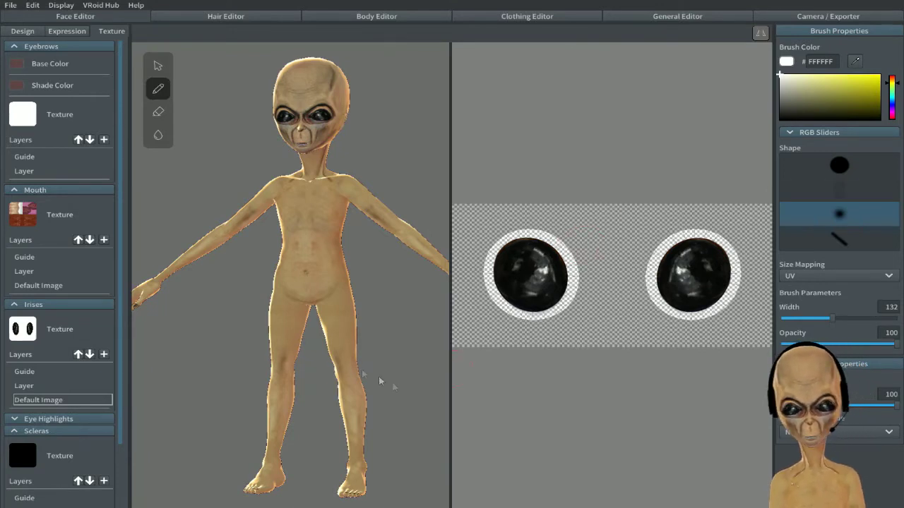
Collapse the Scleras, Irises and Mouth texture groups, and display the Default Image layer of the Face Skin
{"action": "scroll", "coordinate": [57, 332], "scroll_direction": "down", "scroll_amount": 3}
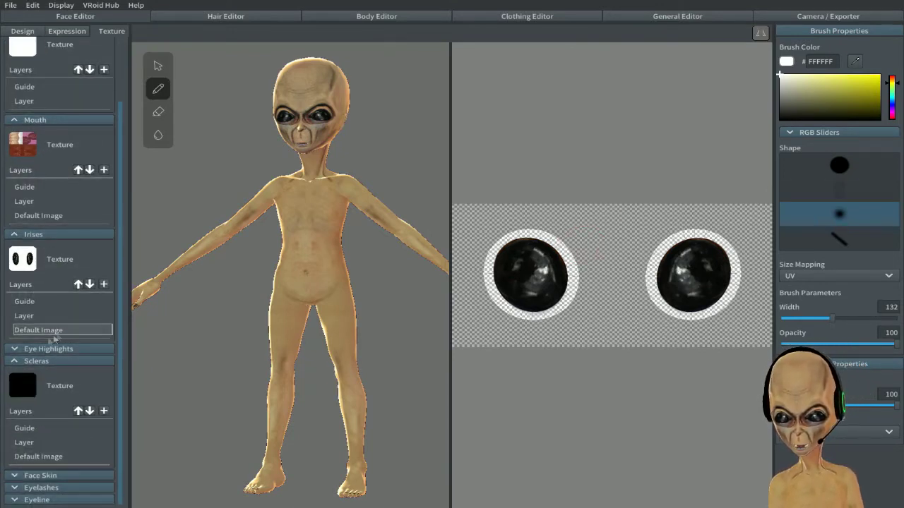
{"action": "left_click", "coordinate": [16, 362]}
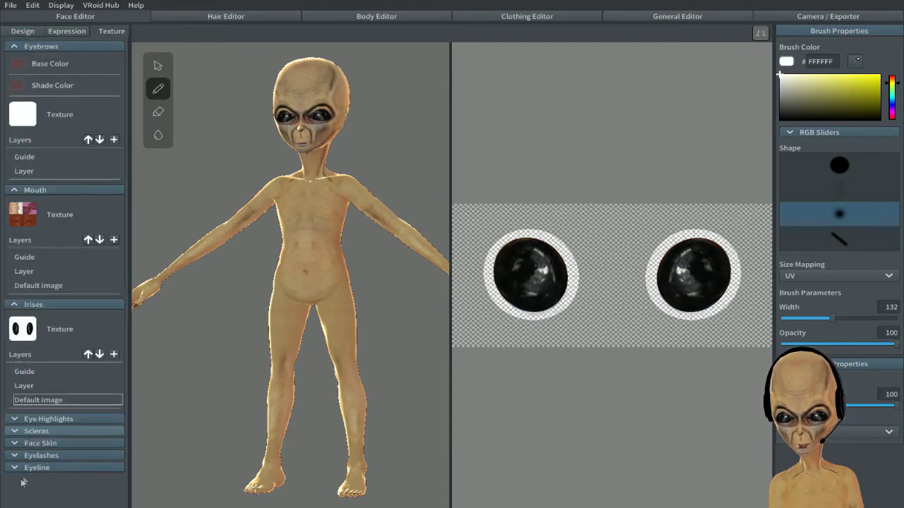
{"action": "left_click", "coordinate": [16, 306]}
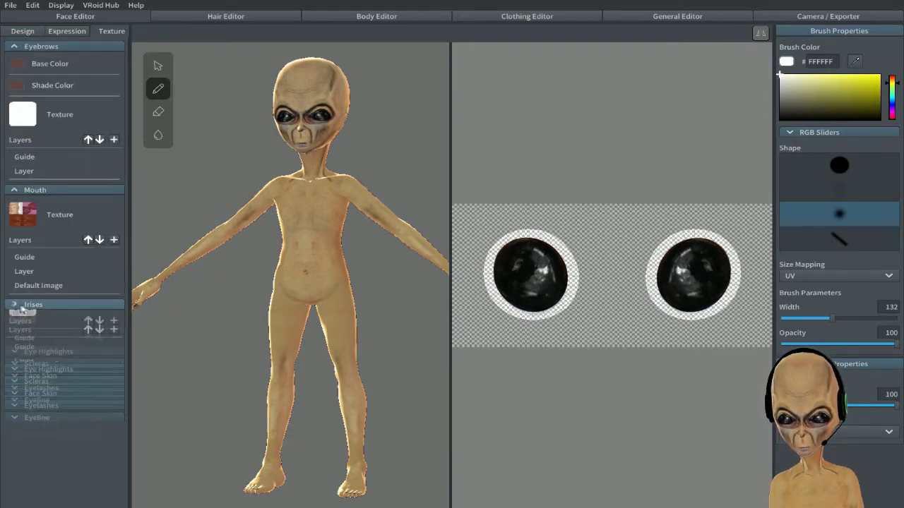
{"action": "left_click", "coordinate": [15, 190]}
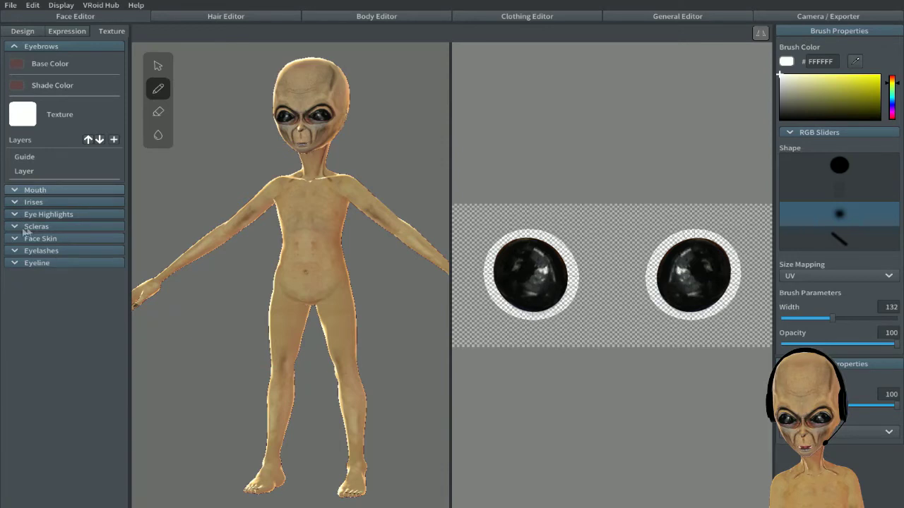
{"action": "left_click", "coordinate": [16, 240]}
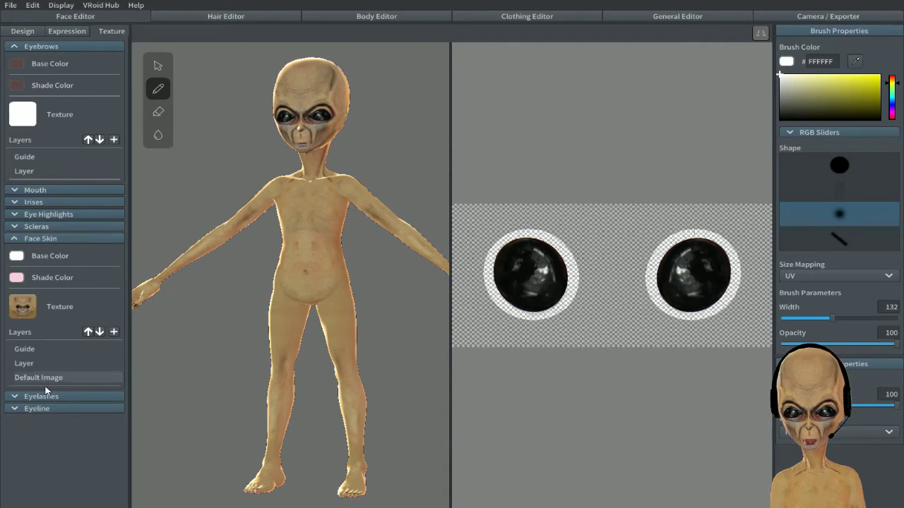
{"action": "left_click", "coordinate": [48, 380]}
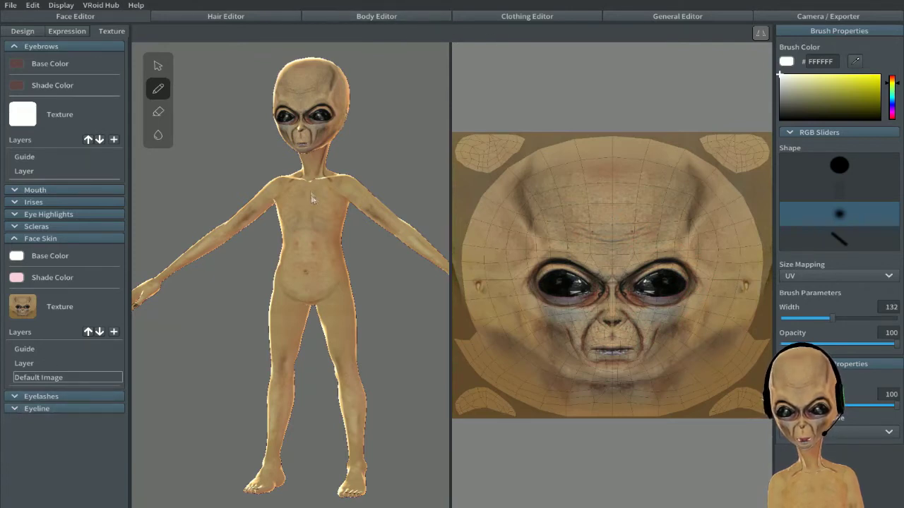
Examine the face skin up close on the alien's head, and check the blend mode options of the Default Image layer
{"action": "scroll", "coordinate": [311, 195], "scroll_direction": "up", "scroll_amount": 5}
{"action": "scroll", "coordinate": [304, 204], "scroll_direction": "down", "scroll_amount": 5}
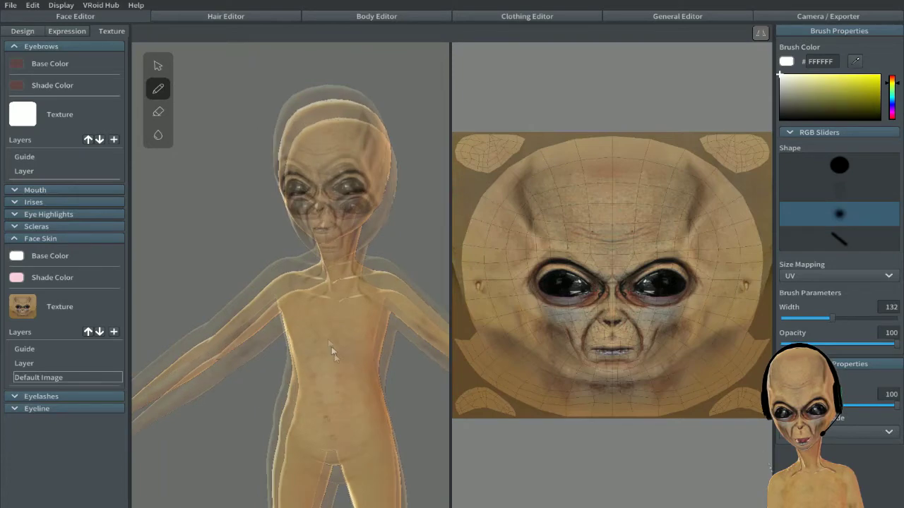
{"action": "scroll", "coordinate": [347, 369], "scroll_direction": "up", "scroll_amount": 8}
{"action": "scroll", "coordinate": [238, 333], "scroll_direction": "down", "scroll_amount": 5}
{"action": "scroll", "coordinate": [298, 299], "scroll_direction": "up", "scroll_amount": 6}
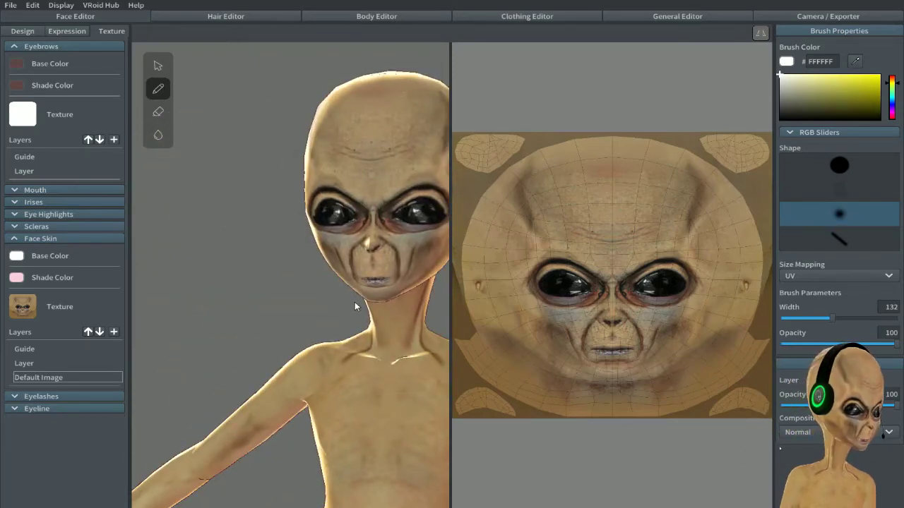
{"action": "right_click_drag", "start_coordinate": [350, 313], "coordinate": [318, 324]}
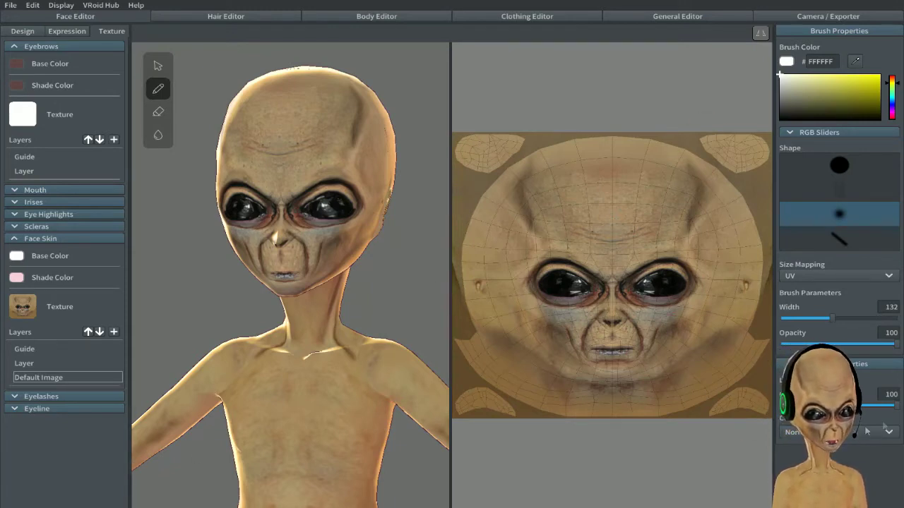
{"action": "left_click", "coordinate": [888, 431]}
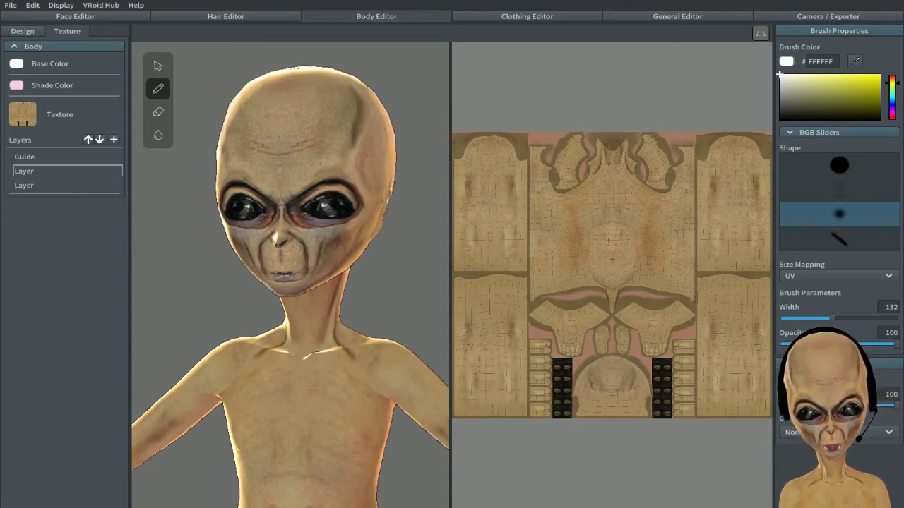
Examine the UV layout of the body texture in the Body Editor, from the torso to the hands, feet and nails
{"action": "scroll", "coordinate": [534, 298], "scroll_direction": "up", "scroll_amount": 5}
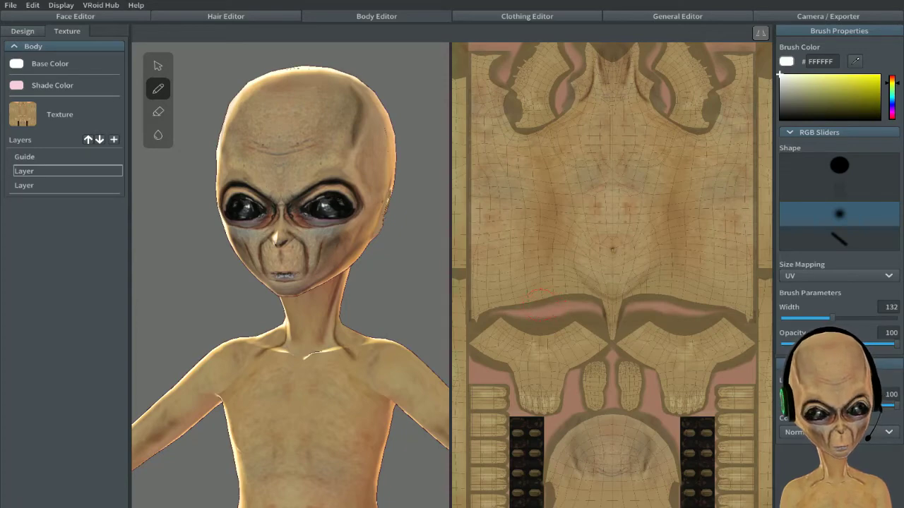
{"action": "scroll", "coordinate": [542, 303], "scroll_direction": "down", "scroll_amount": 4}
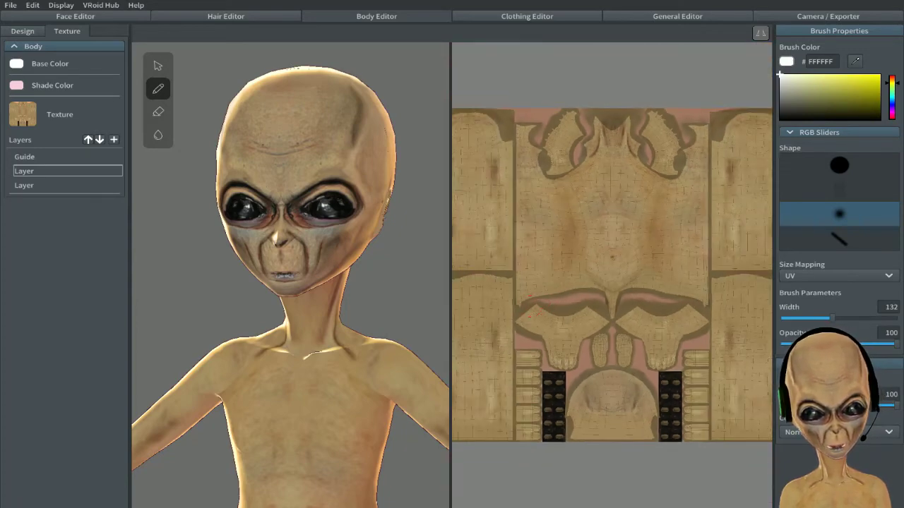
{"action": "scroll", "coordinate": [542, 304], "scroll_direction": "down", "scroll_amount": 1}
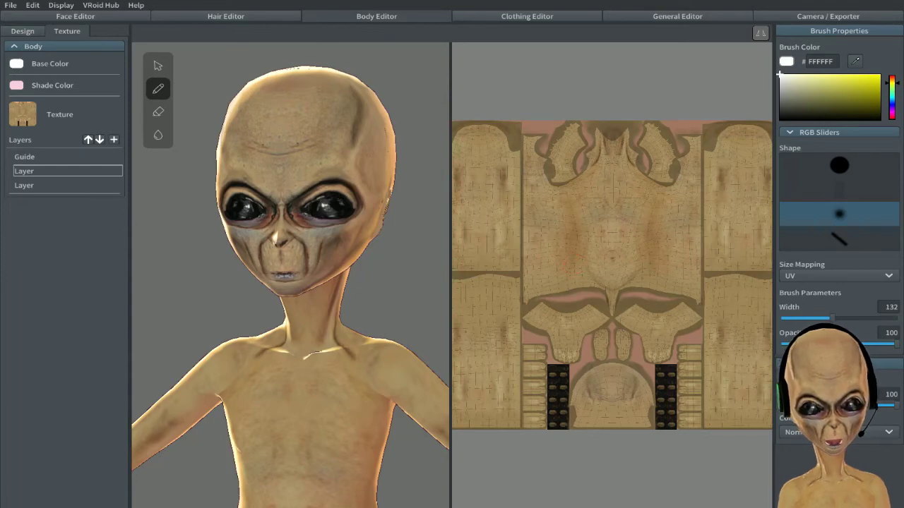
{"action": "scroll", "coordinate": [608, 280], "scroll_direction": "up", "scroll_amount": 4}
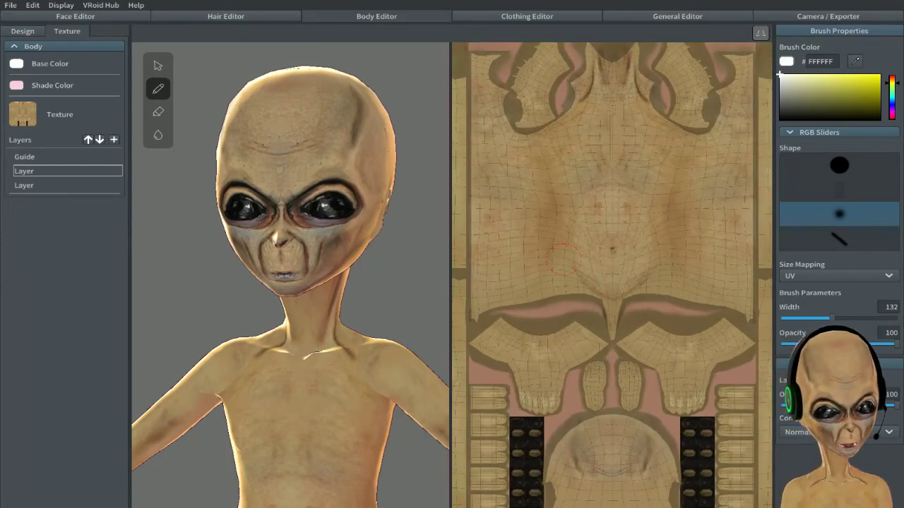
{"action": "scroll", "coordinate": [565, 258], "scroll_direction": "down", "scroll_amount": 3}
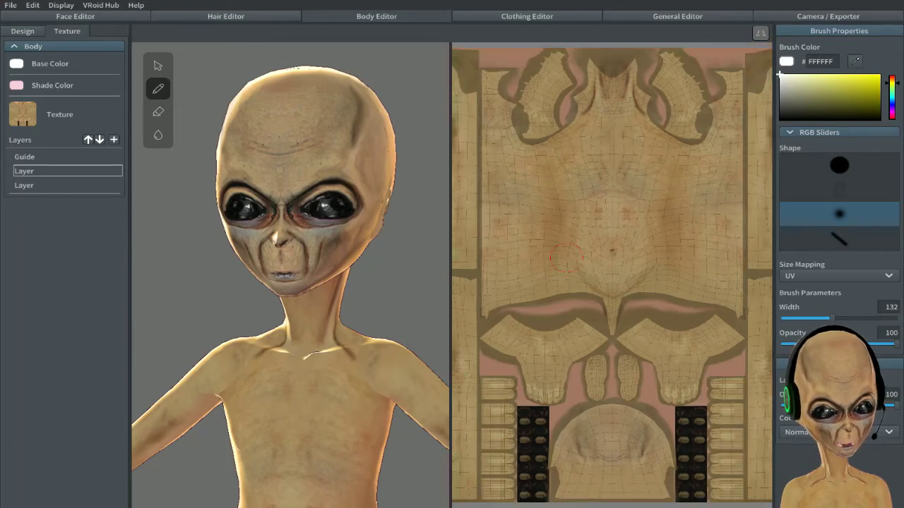
{"action": "scroll", "coordinate": [565, 258], "scroll_direction": "down", "scroll_amount": 3}
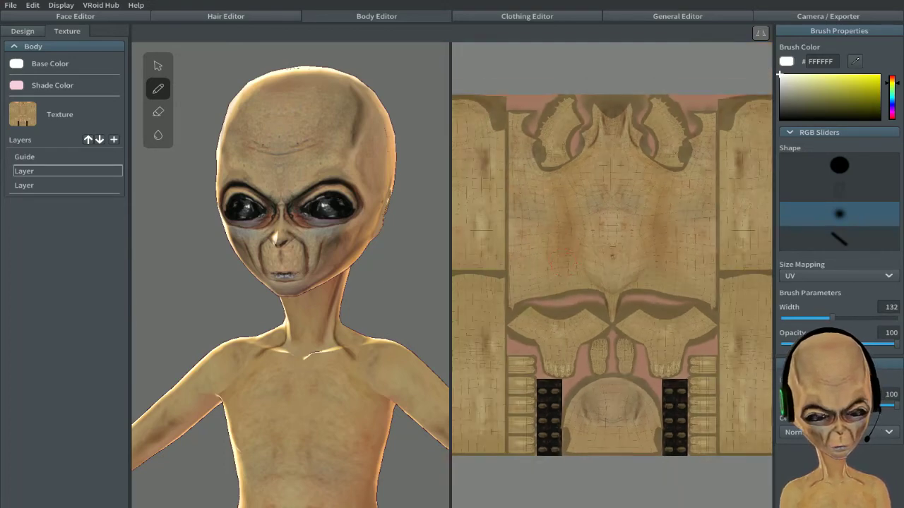
{"action": "scroll", "coordinate": [565, 258], "scroll_direction": "up", "scroll_amount": 1}
{"action": "scroll", "coordinate": [598, 266], "scroll_direction": "up", "scroll_amount": 3}
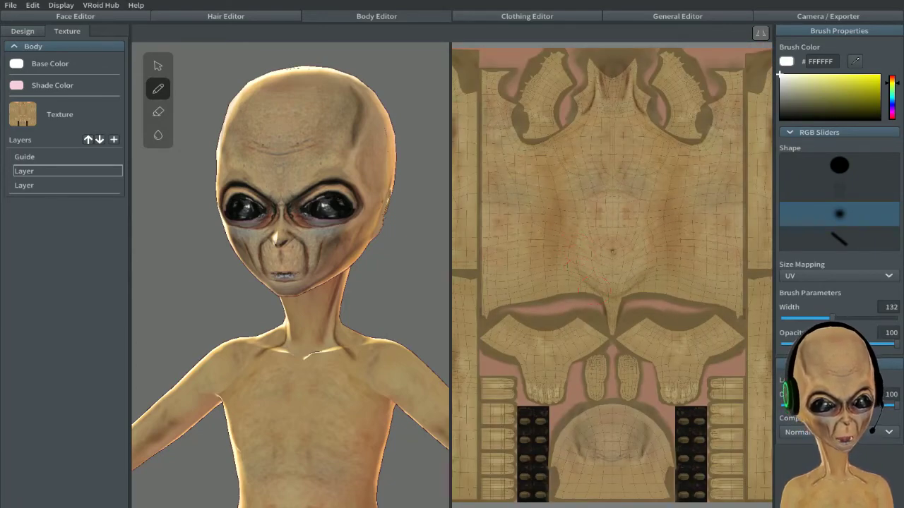
{"action": "scroll", "coordinate": [558, 277], "scroll_direction": "down", "scroll_amount": 2}
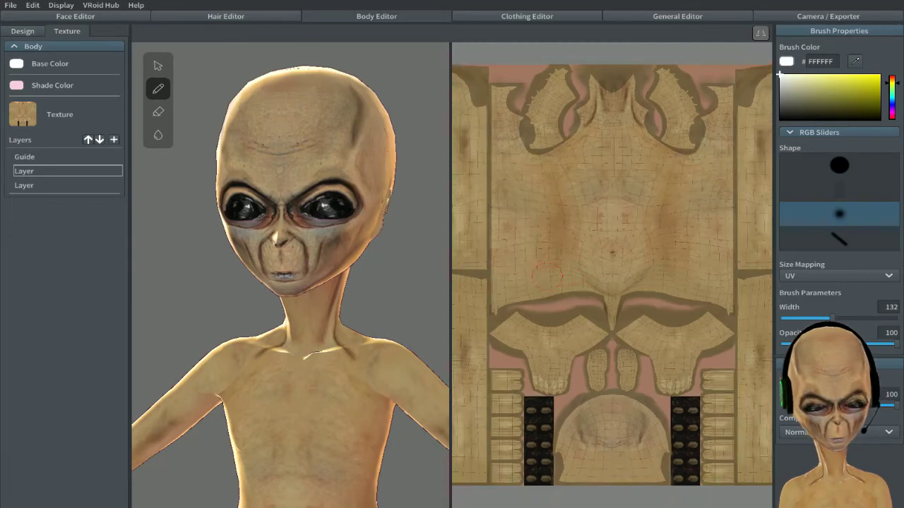
{"action": "scroll", "coordinate": [541, 275], "scroll_direction": "up", "scroll_amount": 2}
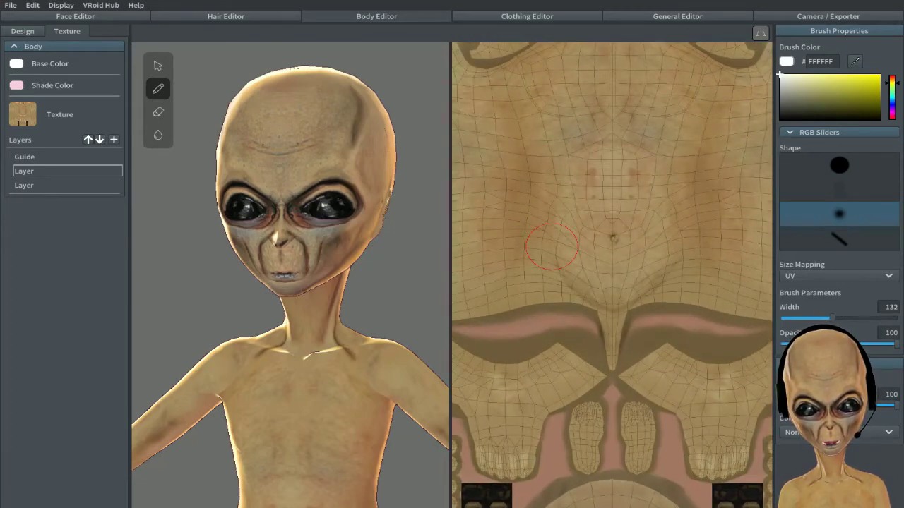
{"action": "scroll", "coordinate": [612, 276], "scroll_direction": "down", "scroll_amount": 2}
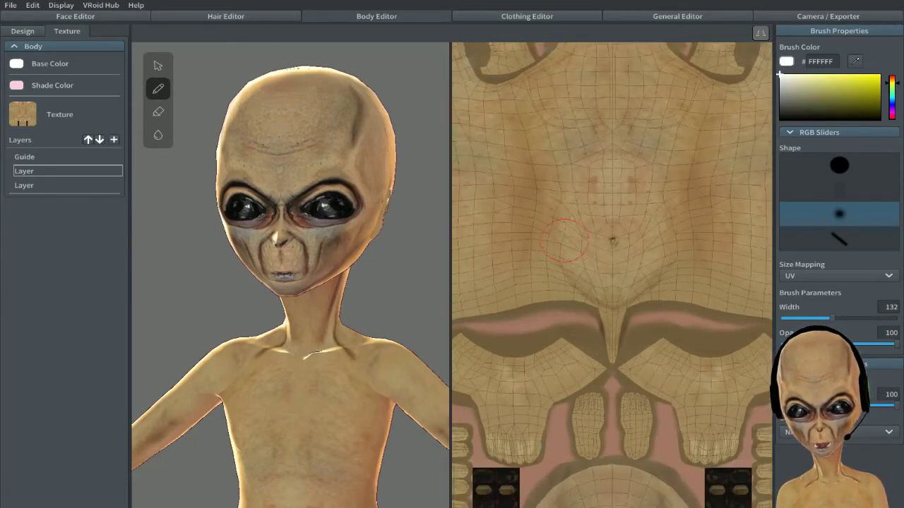
{"action": "scroll", "coordinate": [592, 198], "scroll_direction": "down", "scroll_amount": 2}
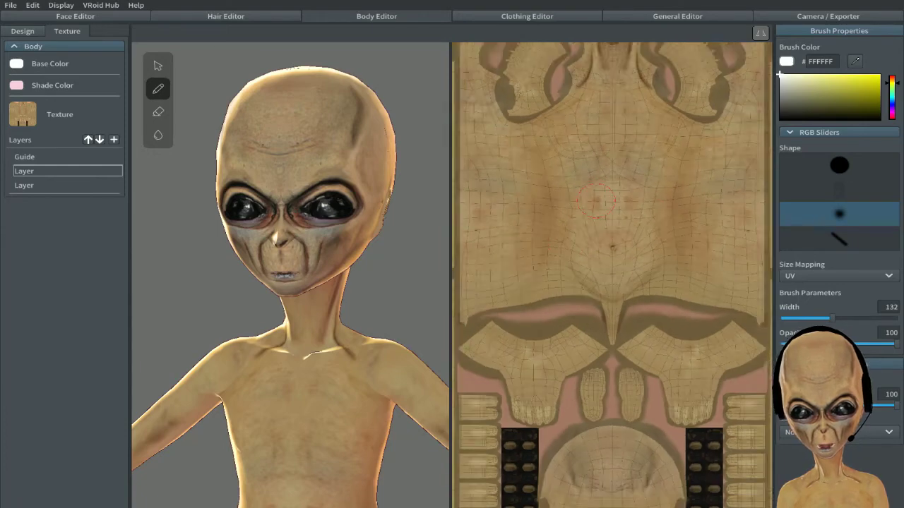
{"action": "scroll", "coordinate": [595, 201], "scroll_direction": "down", "scroll_amount": 2}
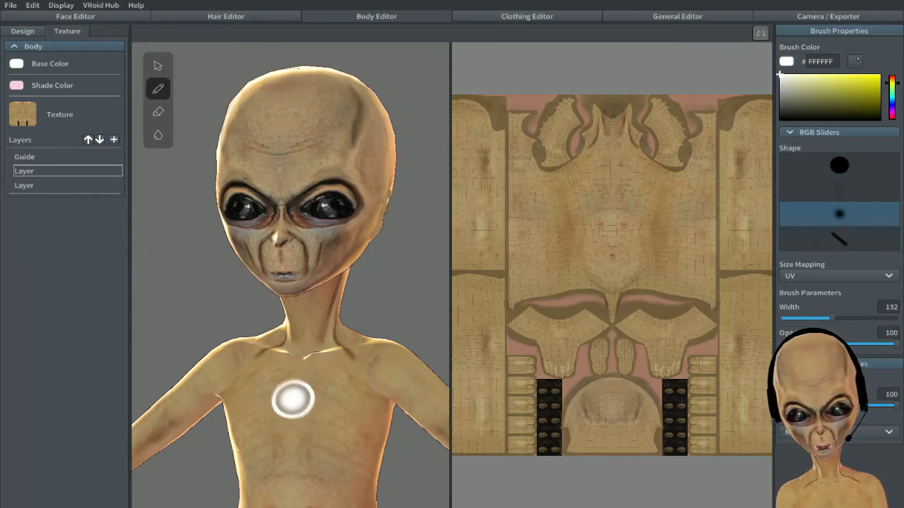
Inspect the body texture on the alien's torso, side, hand and legs
{"action": "scroll", "coordinate": [297, 399], "scroll_direction": "up", "scroll_amount": 1}
{"action": "scroll", "coordinate": [298, 399], "scroll_direction": "down", "scroll_amount": 2}
{"action": "mouse_move", "coordinate": [339, 393]}
{"action": "right_mouse_down"}
{"action": "mouse_move", "coordinate": [316, 411]}
{"action": "mouse_move", "coordinate": [389, 404]}
{"action": "right_mouse_up"}
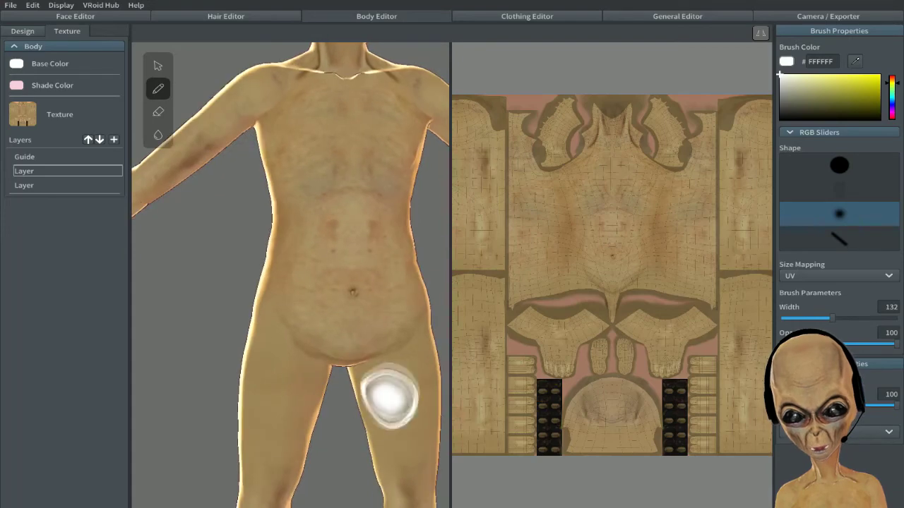
{"action": "mouse_move", "coordinate": [364, 370]}
{"action": "right_mouse_down"}
{"action": "mouse_move", "coordinate": [337, 371]}
{"action": "mouse_move", "coordinate": [327, 485]}
{"action": "mouse_move", "coordinate": [347, 374]}
{"action": "mouse_move", "coordinate": [361, 378]}
{"action": "mouse_move", "coordinate": [312, 363]}
{"action": "mouse_move", "coordinate": [323, 353]}
{"action": "mouse_move", "coordinate": [303, 359]}
{"action": "mouse_move", "coordinate": [339, 353]}
{"action": "mouse_move", "coordinate": [219, 377]}
{"action": "mouse_move", "coordinate": [262, 398]}
{"action": "mouse_move", "coordinate": [347, 343]}
{"action": "right_mouse_up"}
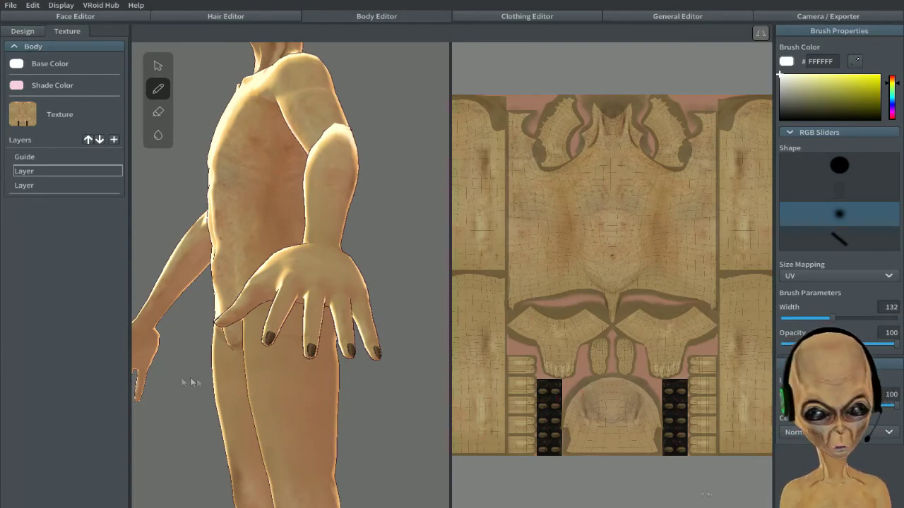
{"action": "mouse_move", "coordinate": [222, 389]}
{"action": "right_mouse_down"}
{"action": "mouse_move", "coordinate": [233, 379]}
{"action": "mouse_move", "coordinate": [339, 371]}
{"action": "mouse_move", "coordinate": [323, 379]}
{"action": "mouse_move", "coordinate": [417, 379]}
{"action": "mouse_move", "coordinate": [275, 365]}
{"action": "mouse_move", "coordinate": [280, 398]}
{"action": "right_mouse_up"}
{"action": "mouse_move", "coordinate": [281, 397]}
{"action": "middle_mouse_down"}
{"action": "mouse_move", "coordinate": [269, 355]}
{"action": "mouse_move", "coordinate": [272, 268]}
{"action": "mouse_move", "coordinate": [285, 365]}
{"action": "mouse_move", "coordinate": [276, 381]}
{"action": "middle_mouse_up"}
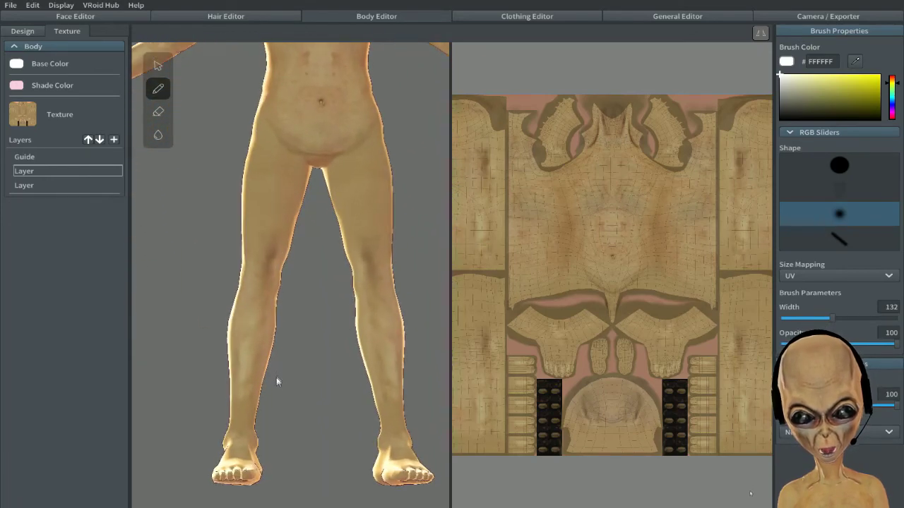
{"action": "scroll", "coordinate": [276, 382], "scroll_direction": "up", "scroll_amount": 5}
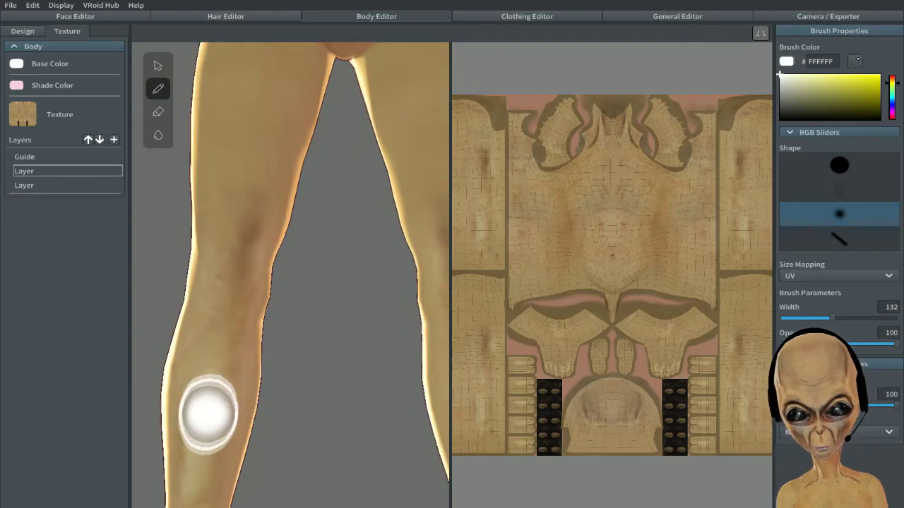
{"action": "scroll", "coordinate": [269, 383], "scroll_direction": "down", "scroll_amount": 5}
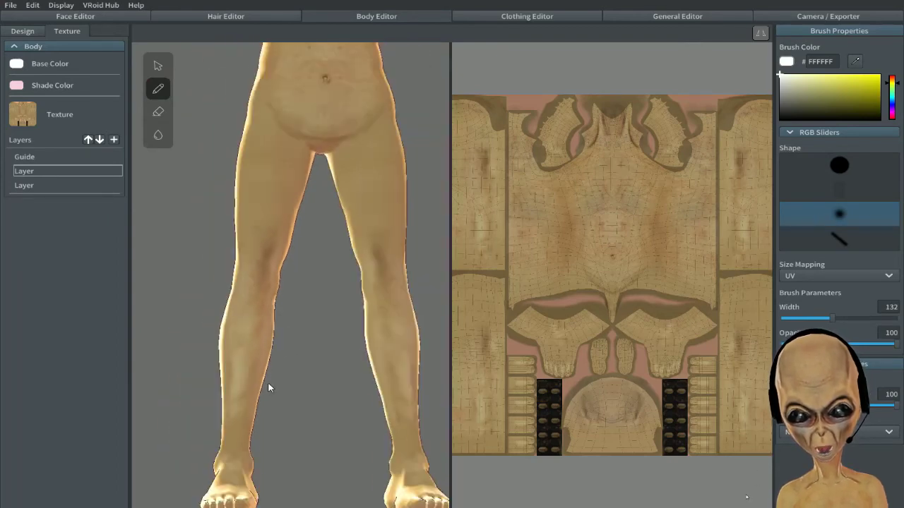
Inspect the body texture on the alien's back, front and the back of the head
{"action": "mouse_move", "coordinate": [236, 389]}
{"action": "middle_mouse_down"}
{"action": "mouse_move", "coordinate": [276, 258]}
{"action": "mouse_move", "coordinate": [244, 390]}
{"action": "middle_mouse_up"}
{"action": "mouse_move", "coordinate": [244, 390]}
{"action": "right_mouse_down"}
{"action": "mouse_move", "coordinate": [282, 393]}
{"action": "mouse_move", "coordinate": [147, 399]}
{"action": "right_mouse_up"}
{"action": "right_click_drag", "start_coordinate": [293, 351], "coordinate": [277, 235]}
{"action": "middle_click_drag", "start_coordinate": [278, 235], "coordinate": [274, 278]}
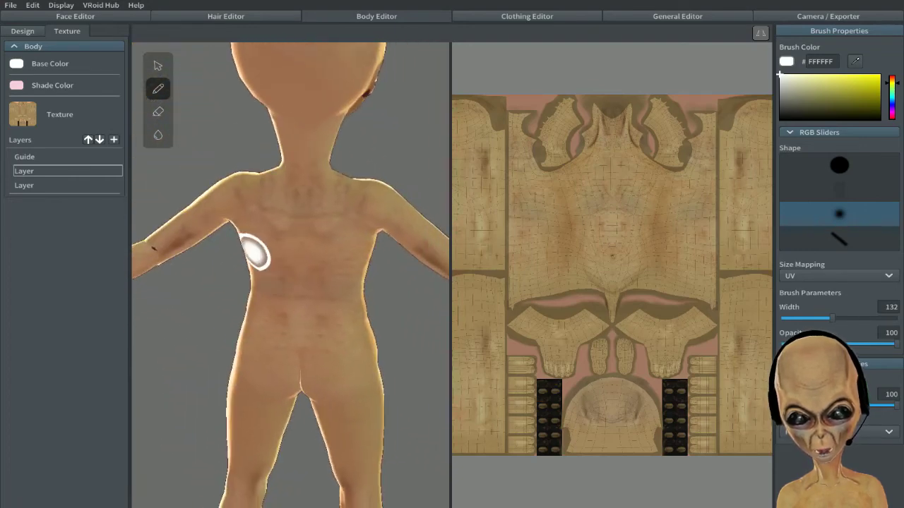
{"action": "mouse_move", "coordinate": [306, 317]}
{"action": "right_mouse_down"}
{"action": "mouse_move", "coordinate": [290, 308]}
{"action": "mouse_move", "coordinate": [308, 271]}
{"action": "mouse_move", "coordinate": [364, 280]}
{"action": "mouse_move", "coordinate": [313, 281]}
{"action": "mouse_move", "coordinate": [277, 308]}
{"action": "mouse_move", "coordinate": [216, 308]}
{"action": "mouse_move", "coordinate": [369, 304]}
{"action": "right_mouse_up"}
{"action": "mouse_move", "coordinate": [281, 320]}
{"action": "right_mouse_down"}
{"action": "mouse_move", "coordinate": [379, 299]}
{"action": "mouse_move", "coordinate": [334, 316]}
{"action": "mouse_move", "coordinate": [228, 285]}
{"action": "mouse_move", "coordinate": [318, 282]}
{"action": "mouse_move", "coordinate": [356, 236]}
{"action": "right_mouse_up"}
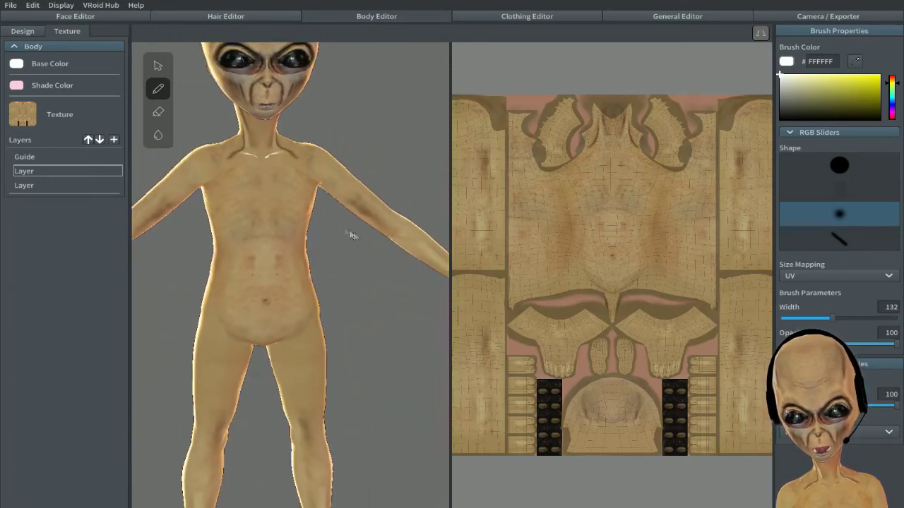
{"action": "middle_click_drag", "start_coordinate": [267, 161], "coordinate": [306, 307]}
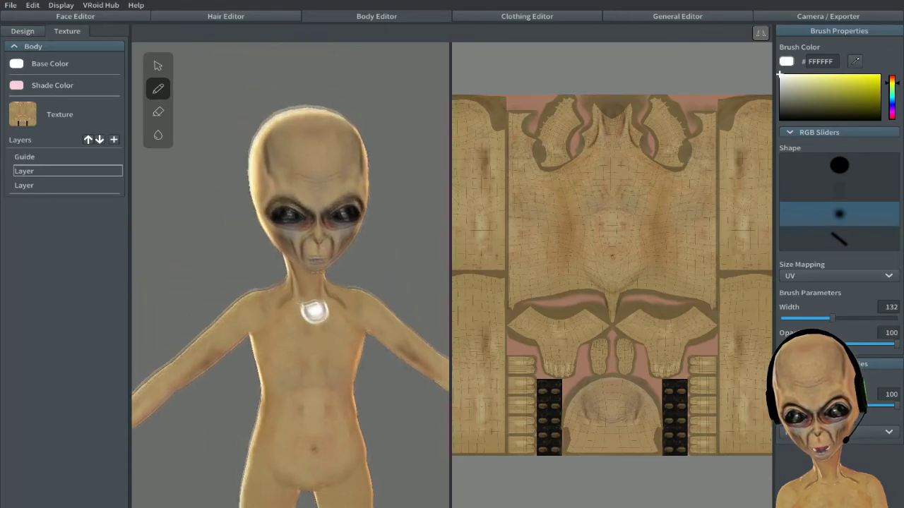
{"action": "scroll", "coordinate": [300, 189], "scroll_direction": "up", "scroll_amount": 3}
{"action": "mouse_move", "coordinate": [298, 189]}
{"action": "right_mouse_down"}
{"action": "mouse_move", "coordinate": [305, 158]}
{"action": "mouse_move", "coordinate": [343, 174]}
{"action": "mouse_move", "coordinate": [329, 204]}
{"action": "mouse_move", "coordinate": [289, 238]}
{"action": "mouse_move", "coordinate": [396, 233]}
{"action": "mouse_move", "coordinate": [379, 242]}
{"action": "mouse_move", "coordinate": [379, 205]}
{"action": "mouse_move", "coordinate": [343, 273]}
{"action": "mouse_move", "coordinate": [261, 232]}
{"action": "mouse_move", "coordinate": [283, 234]}
{"action": "mouse_move", "coordinate": [269, 228]}
{"action": "right_mouse_up"}
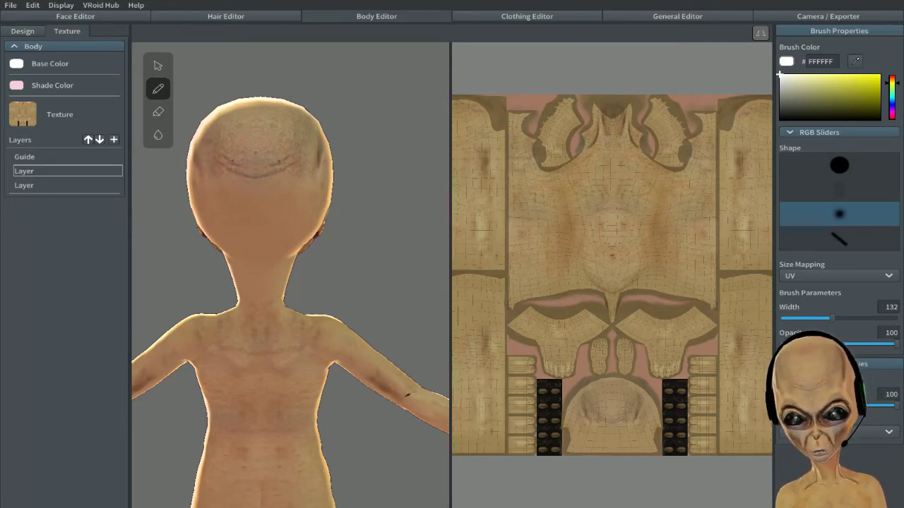
{"action": "mouse_move", "coordinate": [233, 210]}
{"action": "left_mouse_down"}
{"action": "mouse_move", "coordinate": [215, 247]}
{"action": "mouse_move", "coordinate": [259, 299]}
{"action": "left_mouse_up"}
{"action": "mouse_move", "coordinate": [258, 299]}
{"action": "right_mouse_down"}
{"action": "mouse_move", "coordinate": [321, 321]}
{"action": "mouse_move", "coordinate": [296, 265]}
{"action": "mouse_move", "coordinate": [330, 373]}
{"action": "mouse_move", "coordinate": [343, 195]}
{"action": "right_mouse_up"}
{"action": "key", "text": "ctrl+z"}
{"action": "left_click", "coordinate": [332, 375]}
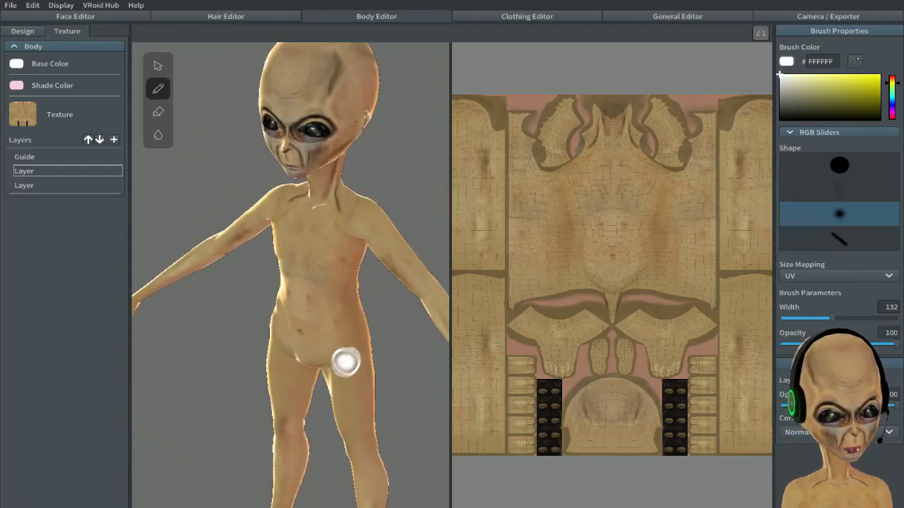
Turn the alien to face forward and switch to the Camera / Exporter
{"action": "middle_click_drag", "start_coordinate": [324, 368], "coordinate": [327, 367]}
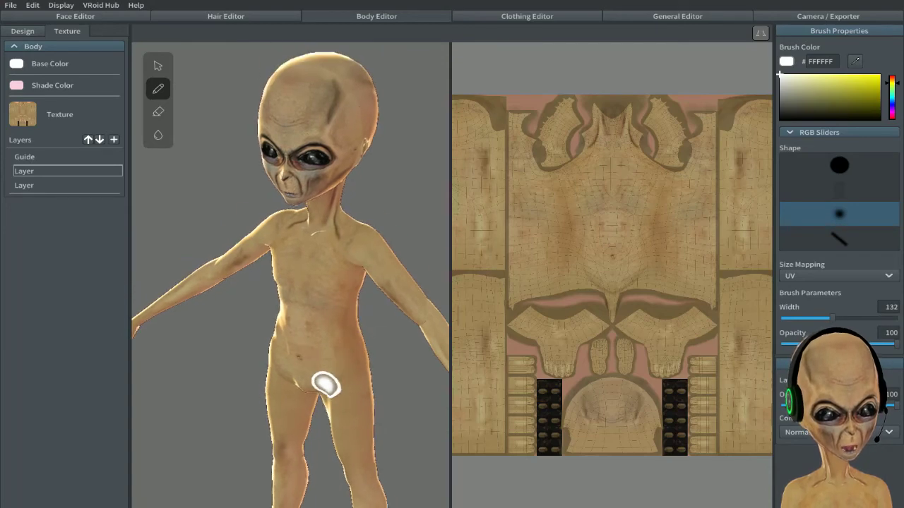
{"action": "right_click_drag", "start_coordinate": [332, 355], "coordinate": [351, 332]}
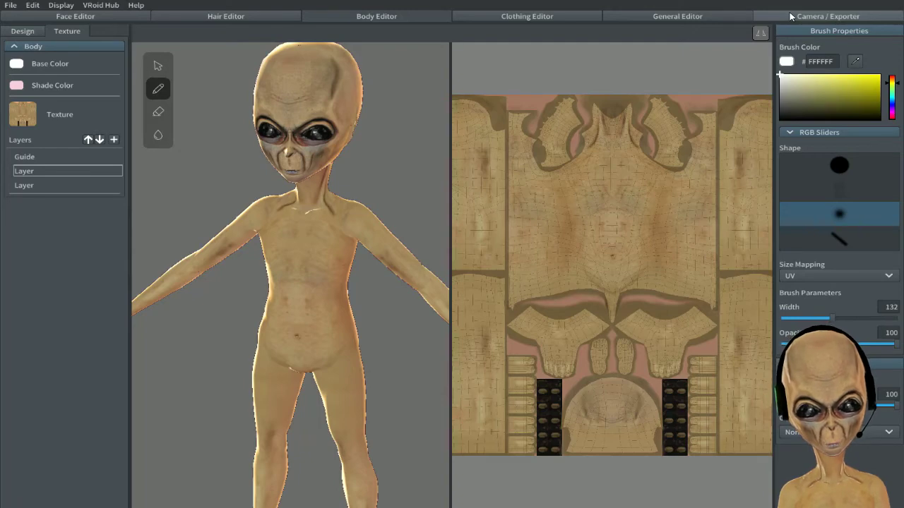
{"action": "left_click", "coordinate": [826, 15]}
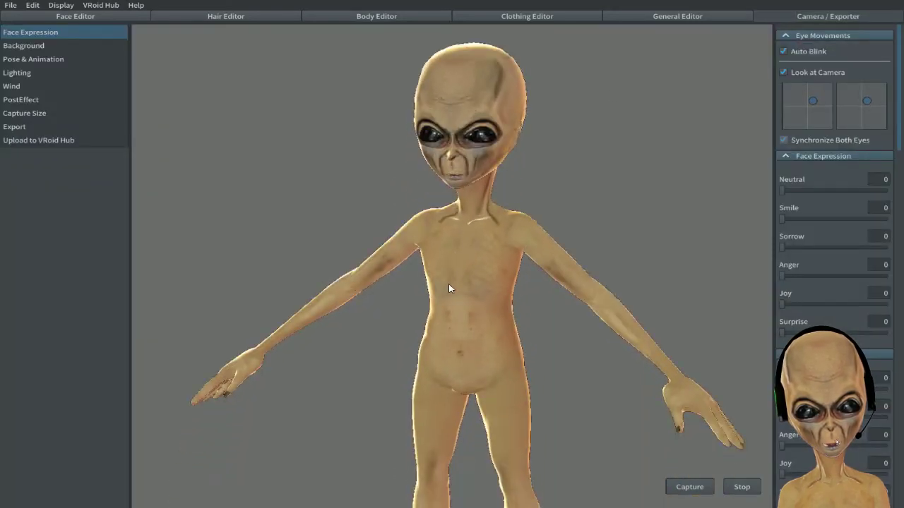
Look through the eye movement, face expression, eyebrow, eye and mouth controls available for the alien's face
{"action": "scroll", "coordinate": [428, 279], "scroll_direction": "up", "scroll_amount": 3}
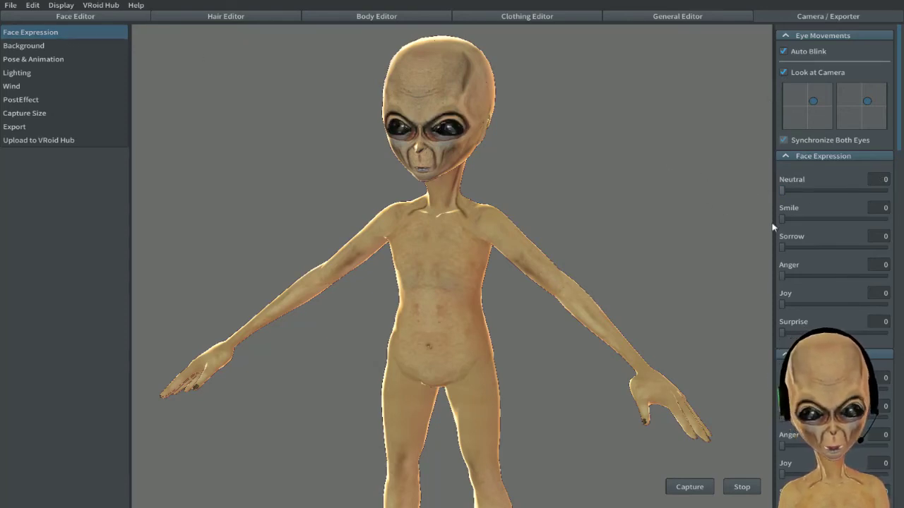
{"action": "left_click_drag", "start_coordinate": [781, 218], "coordinate": [759, 219]}
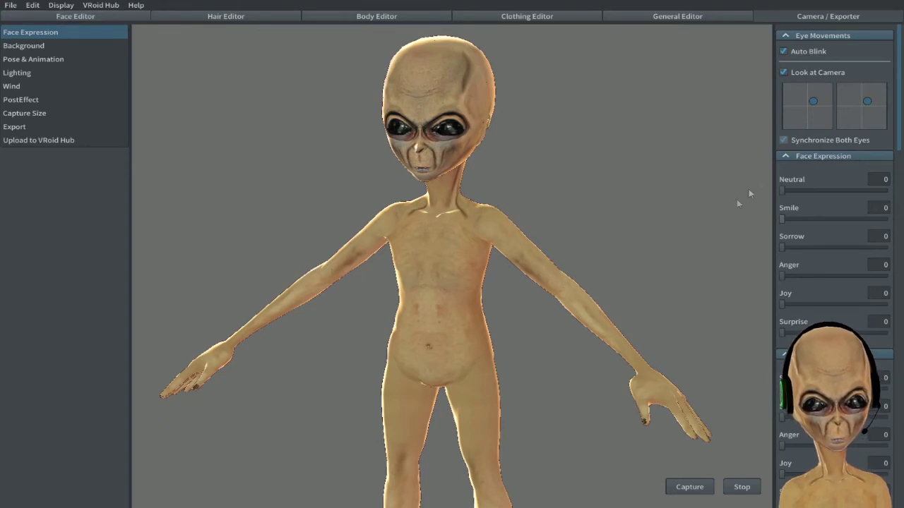
{"action": "scroll", "coordinate": [779, 372], "scroll_direction": "down", "scroll_amount": 3}
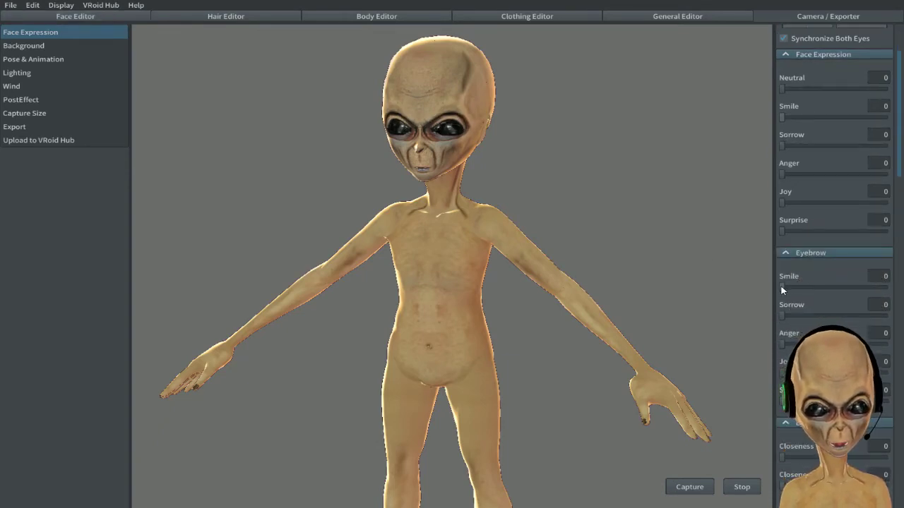
{"action": "scroll", "coordinate": [839, 73], "scroll_direction": "down", "scroll_amount": 2}
{"action": "scroll", "coordinate": [833, 268], "scroll_direction": "down", "scroll_amount": 4}
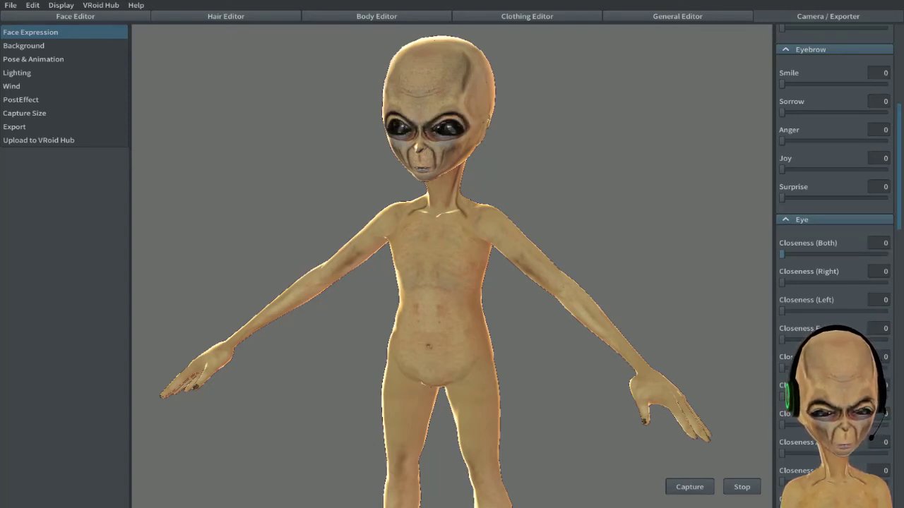
{"action": "scroll", "coordinate": [803, 339], "scroll_direction": "down", "scroll_amount": 10}
{"action": "left_click_drag", "start_coordinate": [782, 313], "coordinate": [874, 313]}
{"action": "scroll", "coordinate": [812, 309], "scroll_direction": "down", "scroll_amount": 3}
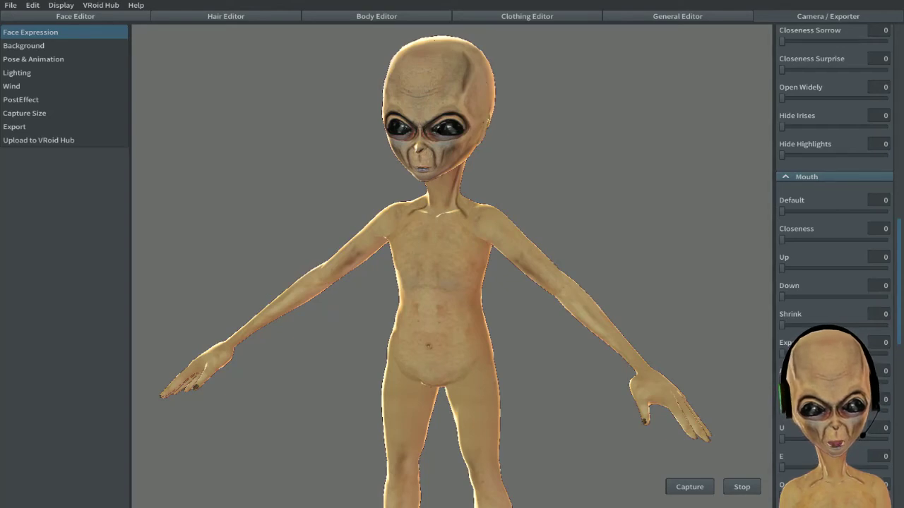
{"action": "scroll", "coordinate": [833, 282], "scroll_direction": "down", "scroll_amount": 4}
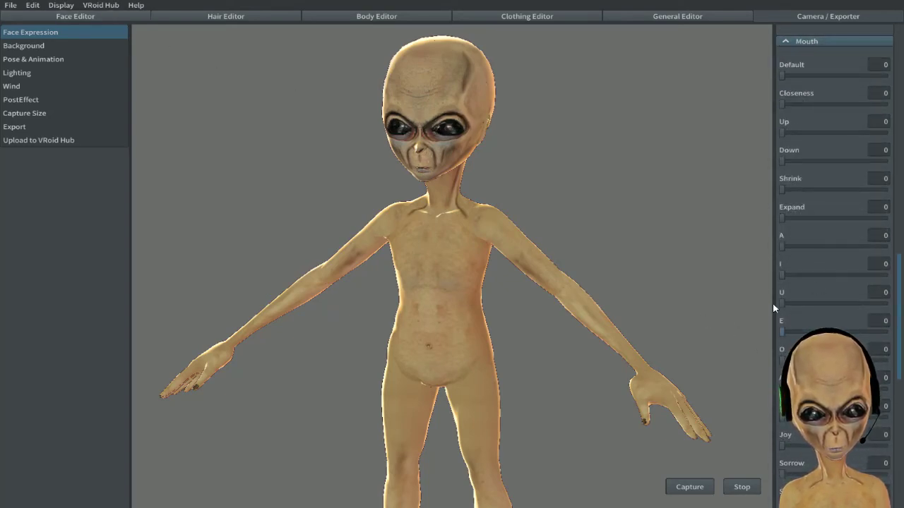
{"action": "left_click_drag", "start_coordinate": [773, 307], "coordinate": [788, 307]}
{"action": "scroll", "coordinate": [836, 212], "scroll_direction": "down", "scroll_amount": 8}
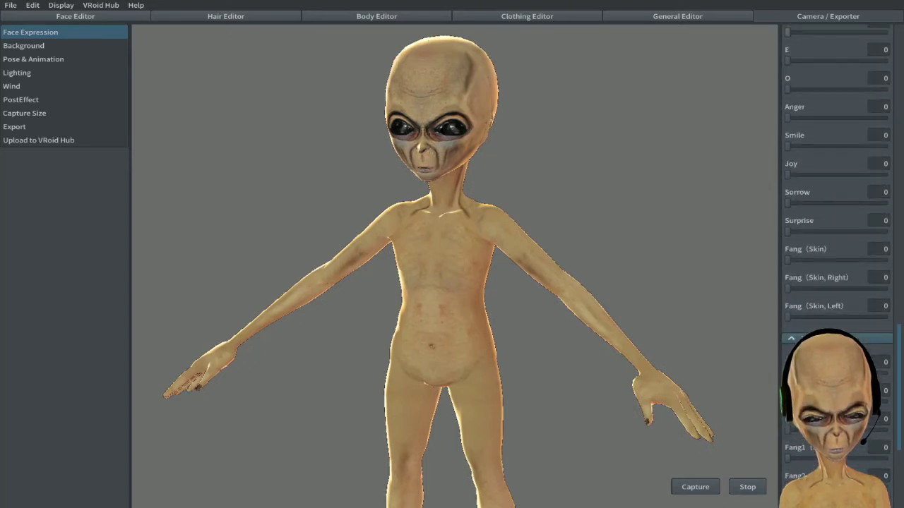
{"action": "scroll", "coordinate": [837, 212], "scroll_direction": "up", "scroll_amount": 10}
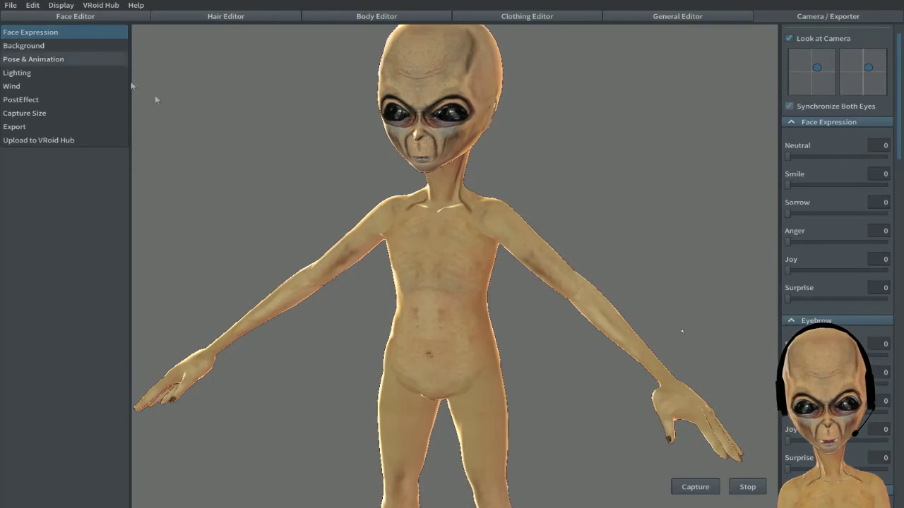
Preview the Standby 0 and Standby 1 male animations, and watch the Standby 1 motion from the front and side
{"action": "left_click", "coordinate": [31, 59]}
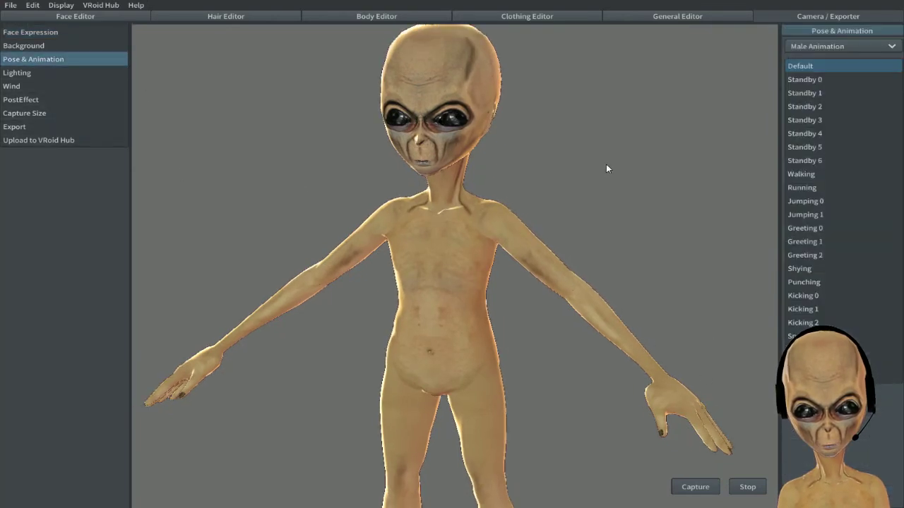
{"action": "left_click", "coordinate": [797, 81]}
{"action": "left_click", "coordinate": [812, 92]}
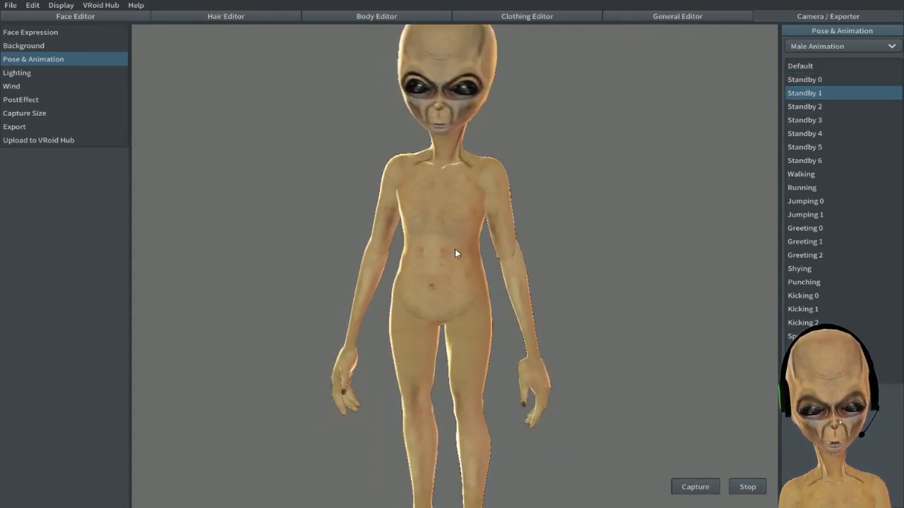
{"action": "right_click_drag", "start_coordinate": [459, 257], "coordinate": [482, 262]}
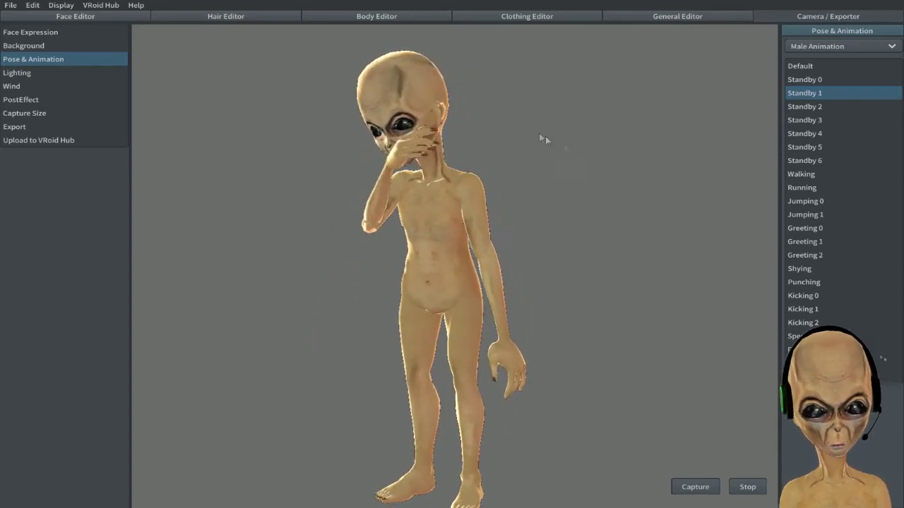
{"action": "mouse_move", "coordinate": [546, 204]}
{"action": "right_mouse_down"}
{"action": "mouse_move", "coordinate": [500, 189]}
{"action": "mouse_move", "coordinate": [559, 201]}
{"action": "right_mouse_up"}
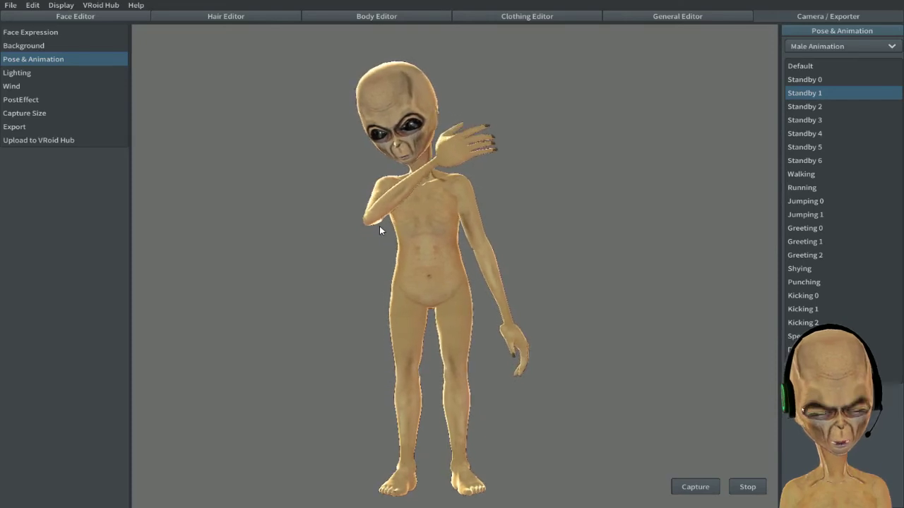
{"action": "mouse_move", "coordinate": [502, 257]}
{"action": "left_mouse_down"}
{"action": "mouse_move", "coordinate": [486, 268]}
{"action": "mouse_move", "coordinate": [454, 263]}
{"action": "mouse_move", "coordinate": [504, 271]}
{"action": "left_mouse_up"}
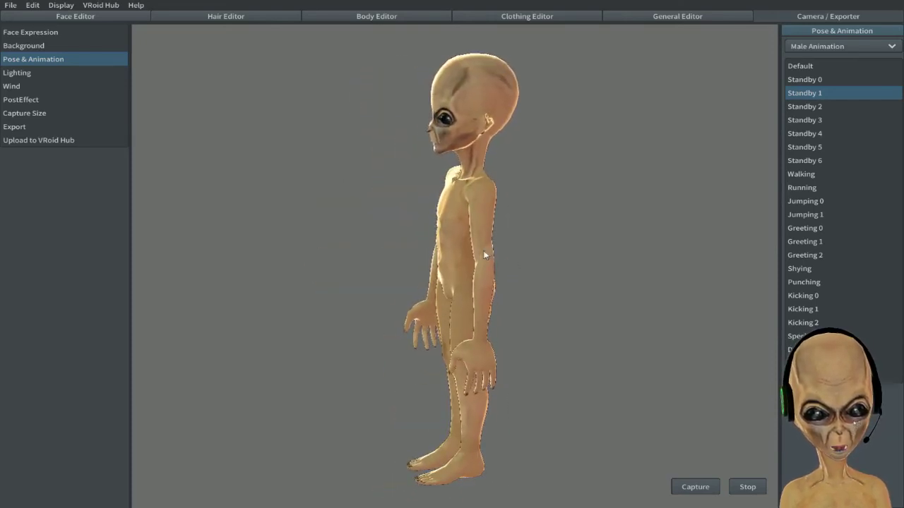
{"action": "scroll", "coordinate": [502, 255], "scroll_direction": "up", "scroll_amount": 2}
{"action": "scroll", "coordinate": [502, 254], "scroll_direction": "down", "scroll_amount": 3}
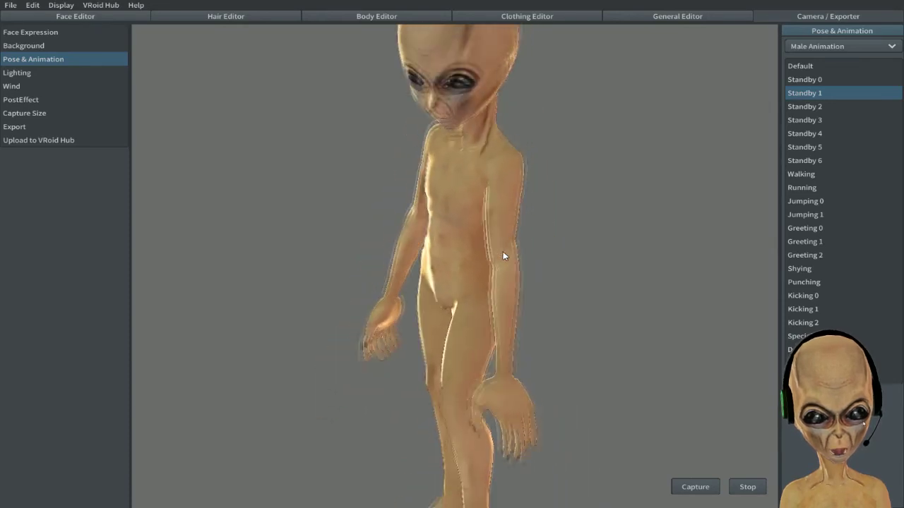
{"action": "left_click_drag", "start_coordinate": [493, 322], "coordinate": [525, 312]}
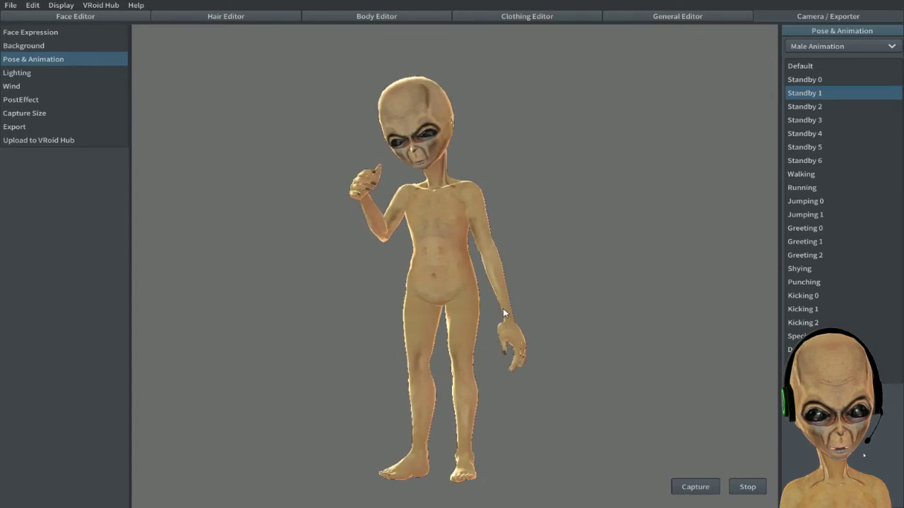
{"action": "left_click_drag", "start_coordinate": [520, 309], "coordinate": [490, 318]}
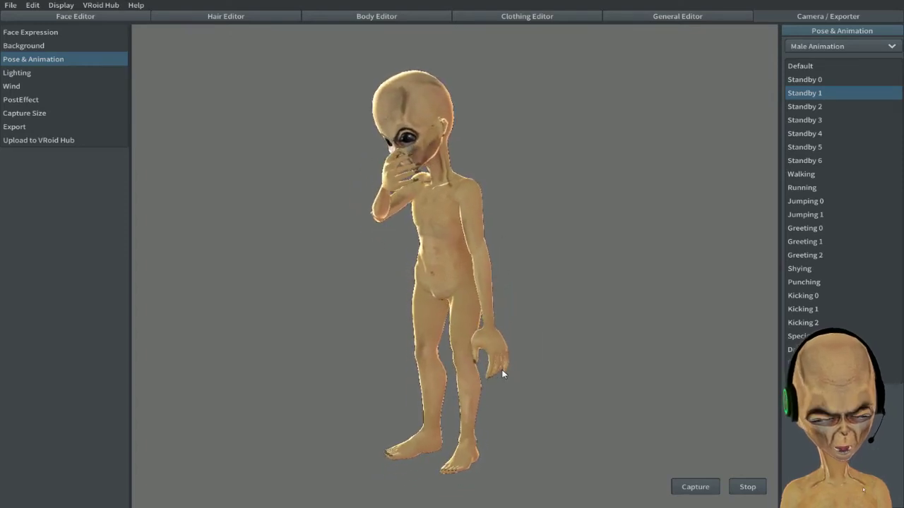
{"action": "left_click_drag", "start_coordinate": [520, 356], "coordinate": [528, 322]}
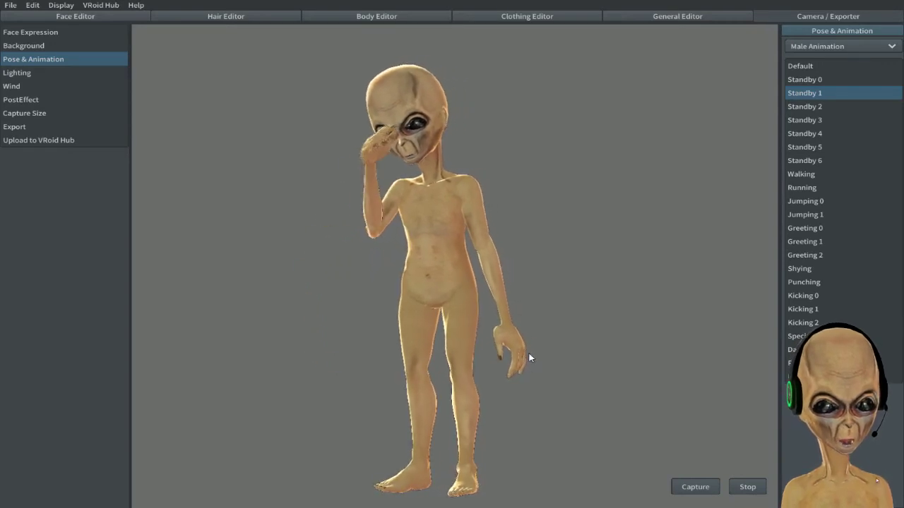
Preview the Greeting, Jumping, Running and Shying animations on the alien
{"action": "left_click", "coordinate": [804, 227]}
{"action": "left_click", "coordinate": [791, 215]}
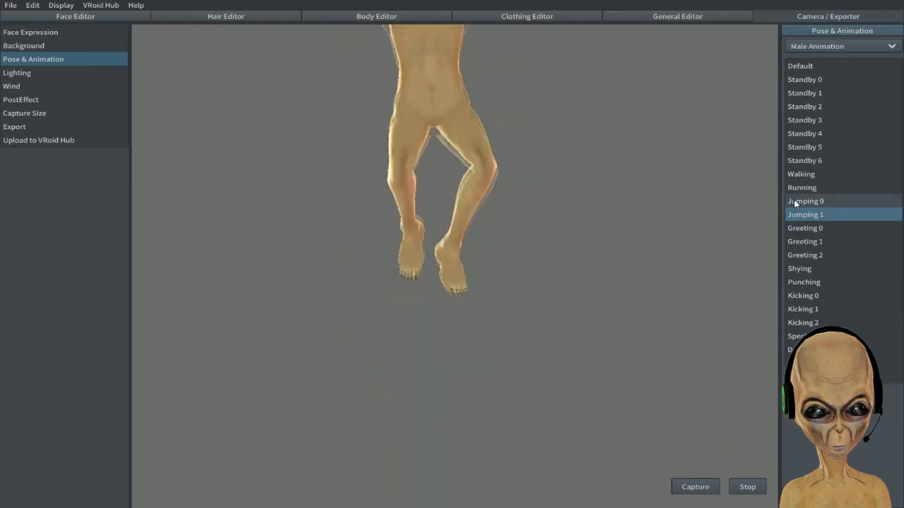
{"action": "left_click", "coordinate": [793, 200]}
{"action": "left_click", "coordinate": [798, 188]}
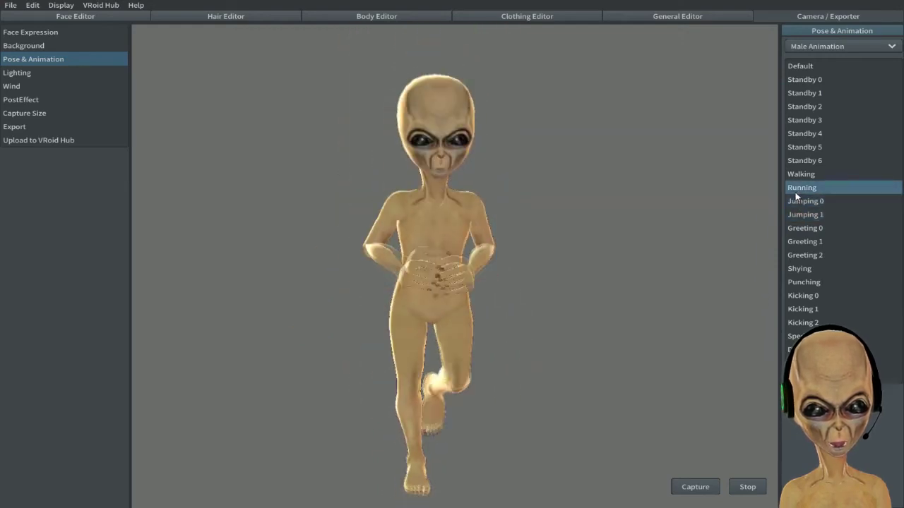
{"action": "left_click", "coordinate": [803, 240]}
{"action": "left_click", "coordinate": [802, 257]}
{"action": "left_click", "coordinate": [801, 269]}
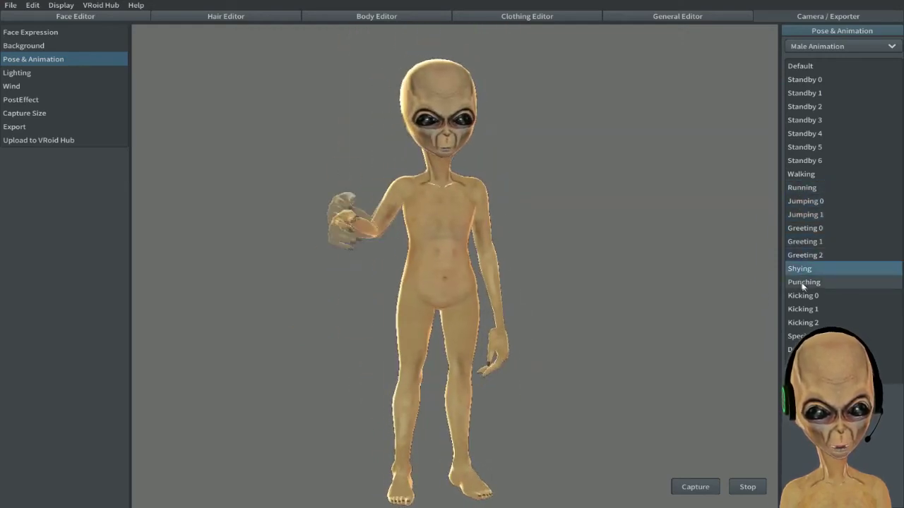
Preview the Punching, Kicking 1 and Kicking 2 animations, and finish with Greeting 1
{"action": "left_click", "coordinate": [805, 283]}
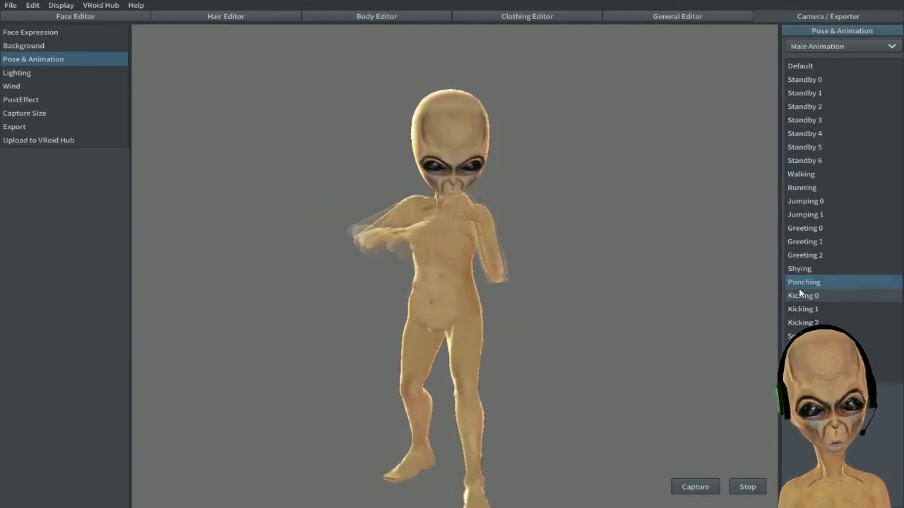
{"action": "left_click", "coordinate": [801, 309]}
{"action": "left_click", "coordinate": [803, 322]}
{"action": "left_click", "coordinate": [805, 283]}
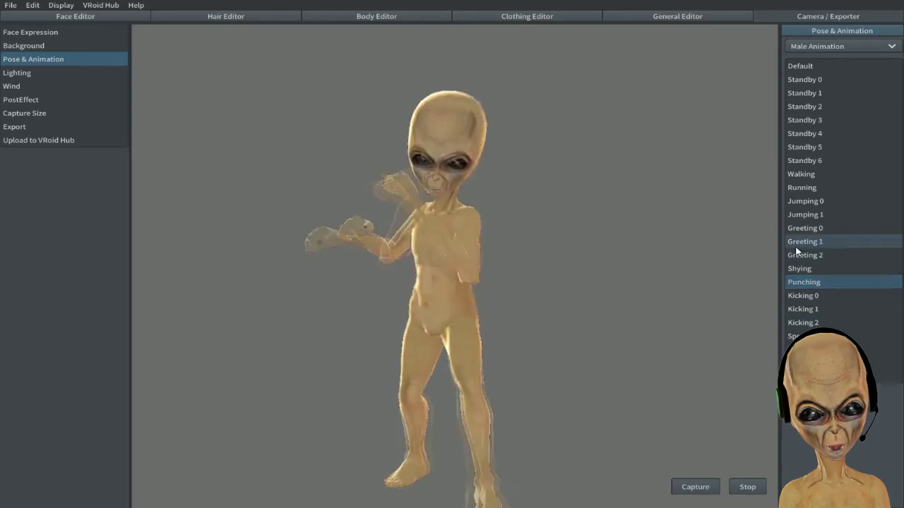
{"action": "left_click", "coordinate": [805, 242]}
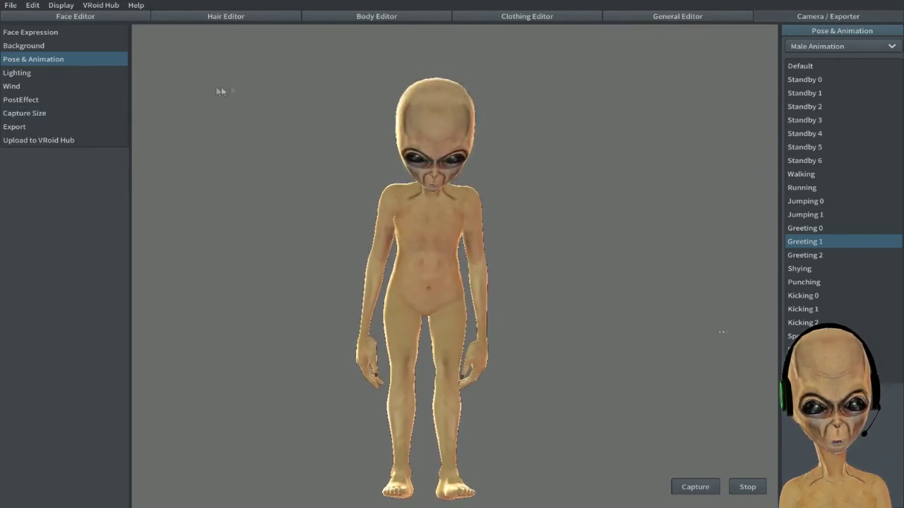
{"action": "right_click_drag", "start_coordinate": [426, 316], "coordinate": [474, 307]}
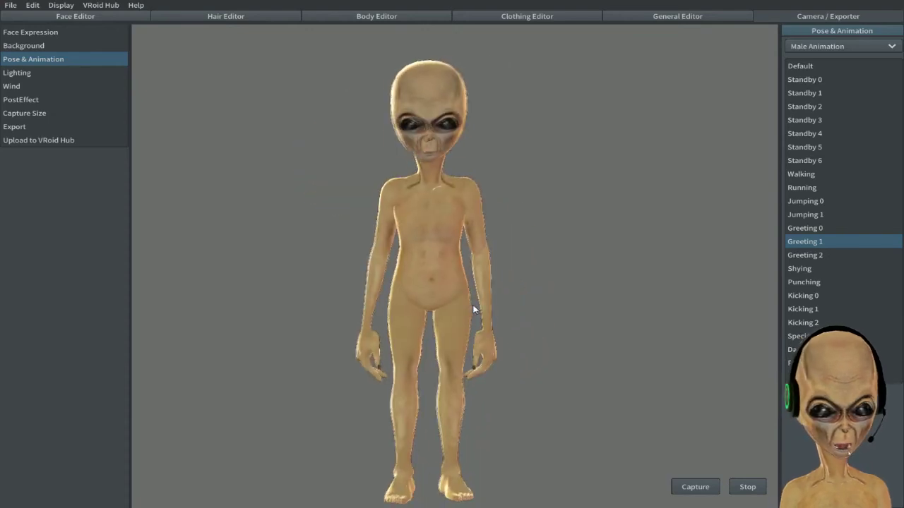
Open the Export settings, expand Mesh Reduction and inspect the T-posed alien with its transparent meshes erased
{"action": "left_click", "coordinate": [29, 128]}
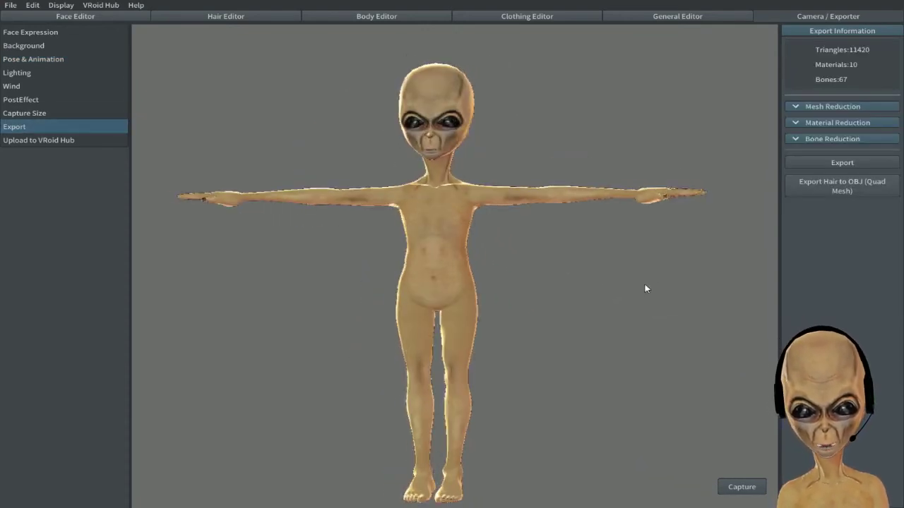
{"action": "left_click", "coordinate": [792, 108]}
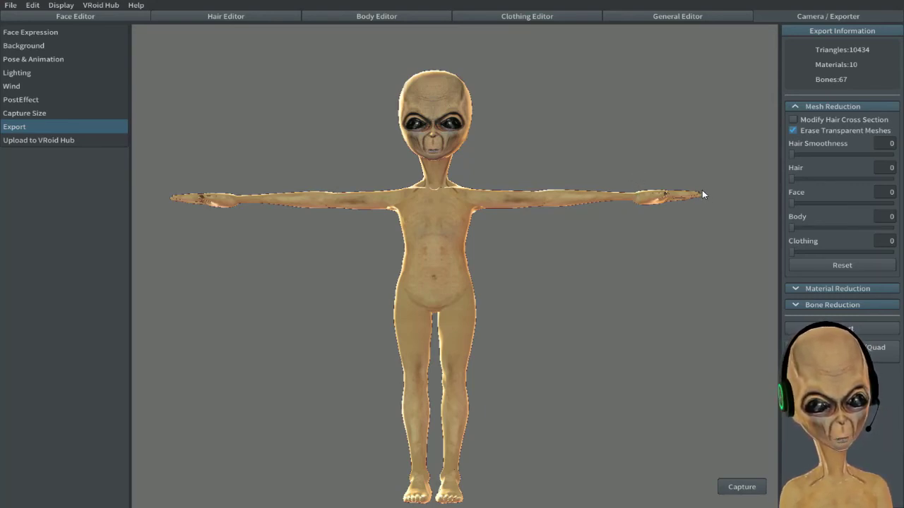
{"action": "right_click_drag", "start_coordinate": [575, 280], "coordinate": [577, 262]}
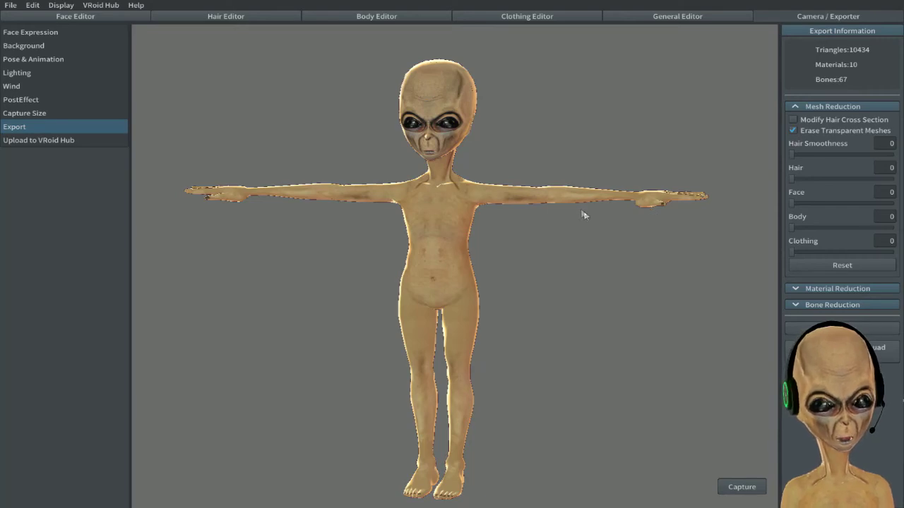
{"action": "right_click_drag", "start_coordinate": [494, 181], "coordinate": [515, 191]}
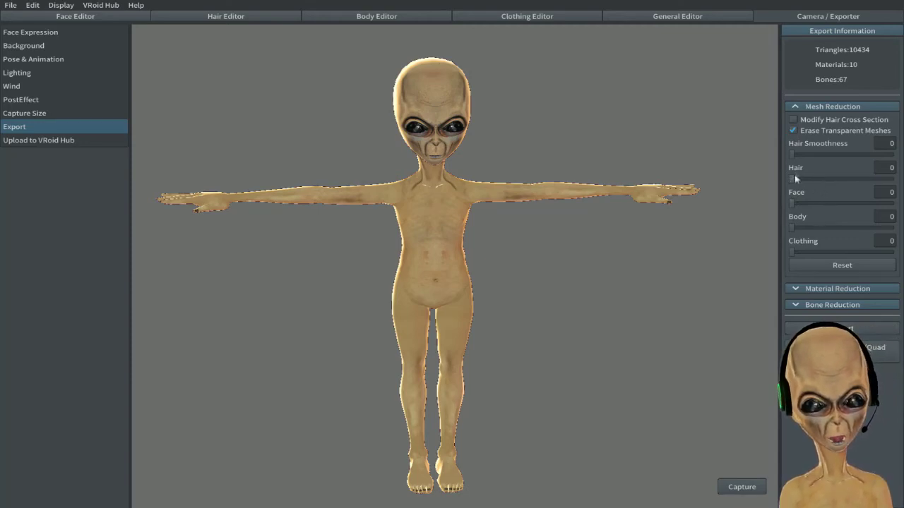
Try a mesh reduction of 100 on both Face and Body, and check the shape of the alien's head
{"action": "left_click_drag", "start_coordinate": [828, 206], "coordinate": [859, 207]}
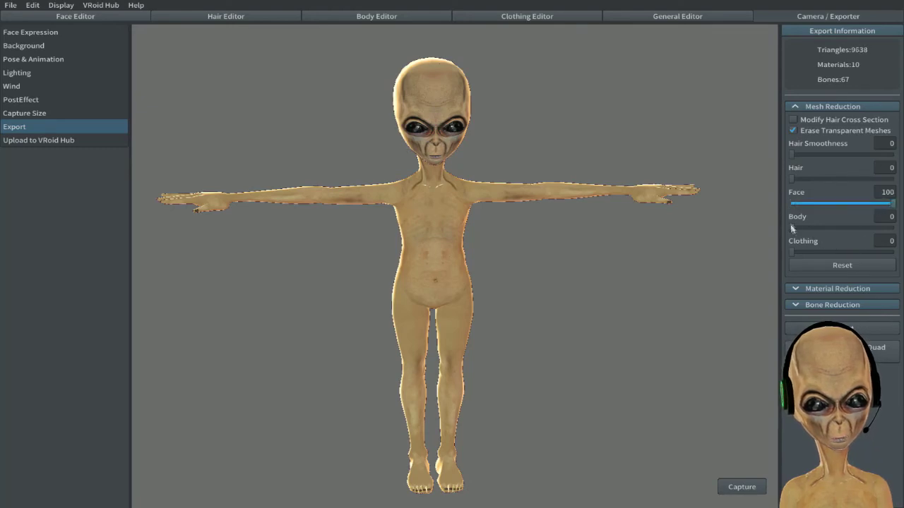
{"action": "left_click_drag", "start_coordinate": [793, 227], "coordinate": [893, 227]}
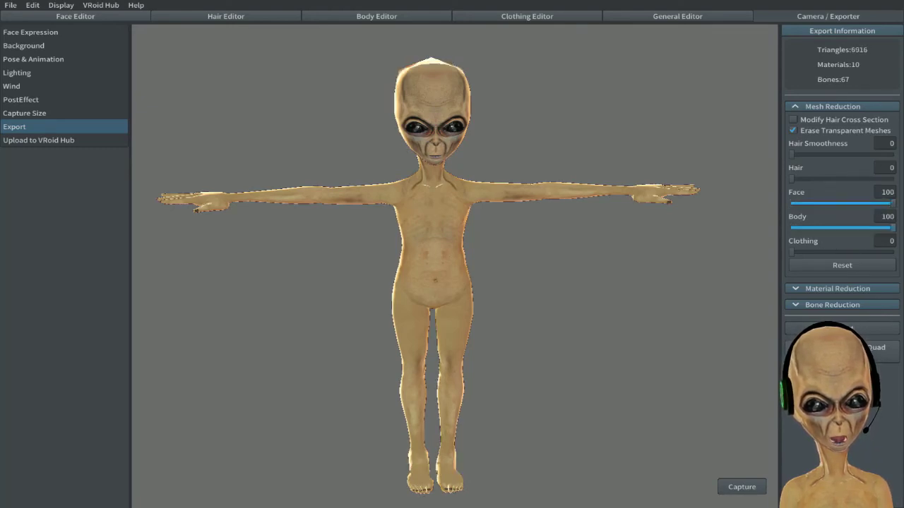
{"action": "mouse_move", "coordinate": [677, 265]}
{"action": "right_mouse_down"}
{"action": "mouse_move", "coordinate": [603, 258]}
{"action": "mouse_move", "coordinate": [613, 248]}
{"action": "mouse_move", "coordinate": [658, 250]}
{"action": "mouse_move", "coordinate": [701, 262]}
{"action": "mouse_move", "coordinate": [626, 258]}
{"action": "mouse_move", "coordinate": [692, 256]}
{"action": "right_mouse_up"}
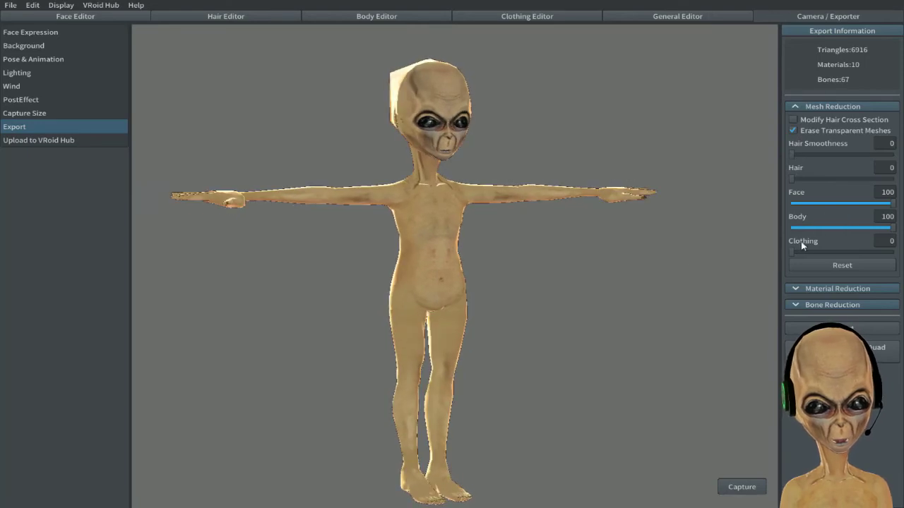
Return the Clothing, Body and Face mesh reduction to 0
{"action": "left_click_drag", "start_coordinate": [840, 253], "coordinate": [791, 252]}
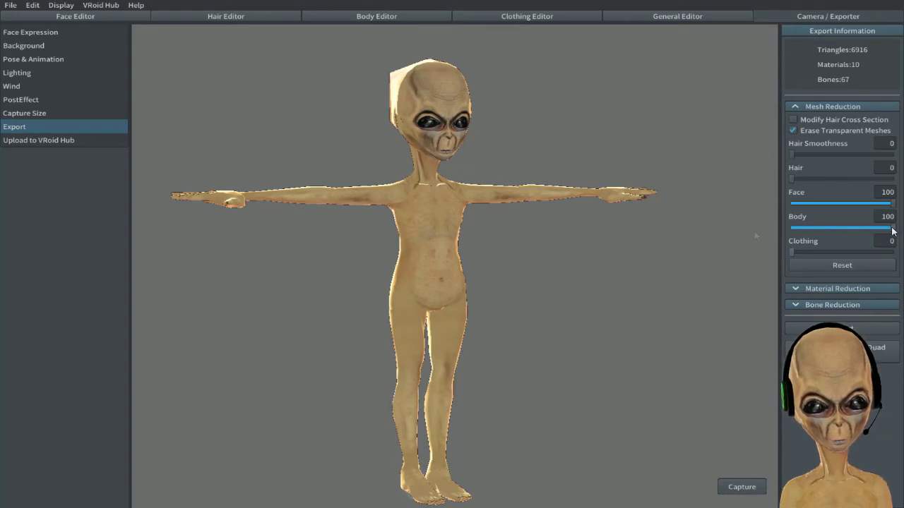
{"action": "left_click_drag", "start_coordinate": [893, 228], "coordinate": [791, 228]}
{"action": "left_click_drag", "start_coordinate": [891, 203], "coordinate": [757, 200]}
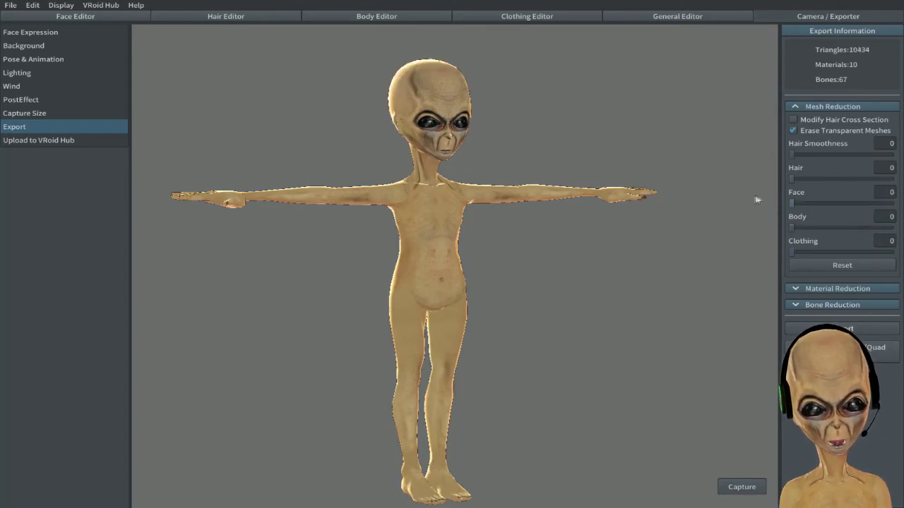
Turn the alien to face forward and expand the Material Reduction export settings
{"action": "left_click_drag", "start_coordinate": [198, 75], "coordinate": [539, 255]}
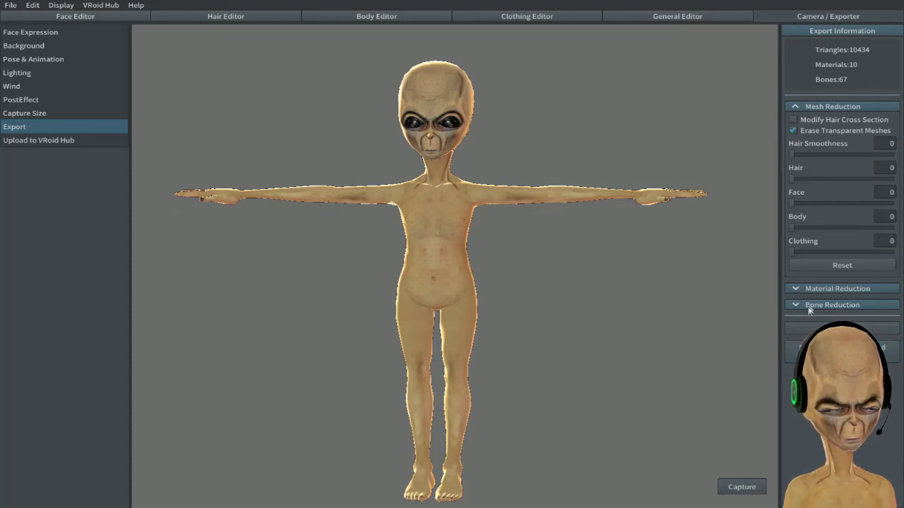
{"action": "left_click", "coordinate": [790, 289]}
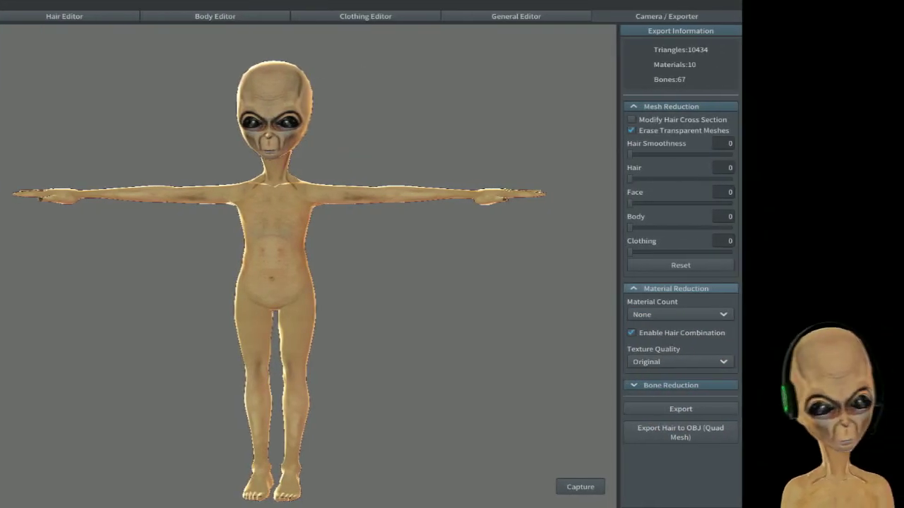
Check the Material Count choices, then try the Shrinked texture quality and return it to Original
{"action": "left_click", "coordinate": [699, 317]}
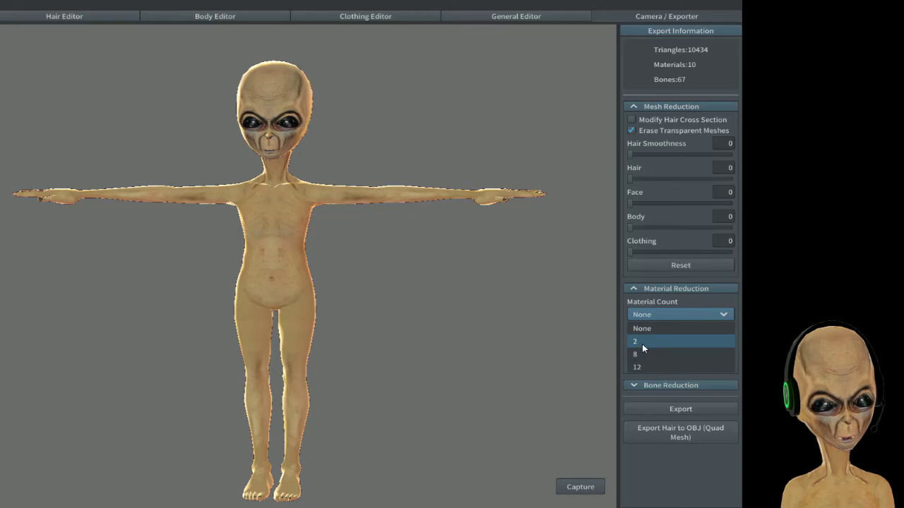
{"action": "left_click", "coordinate": [720, 315]}
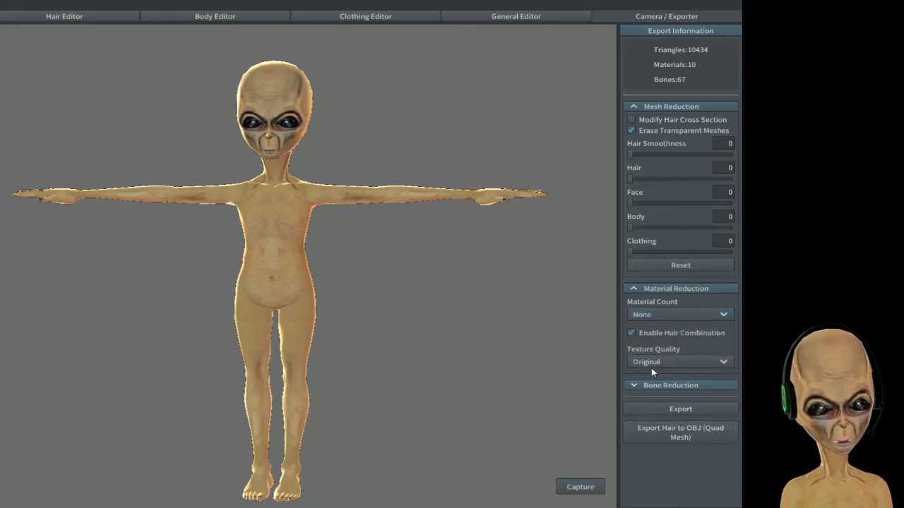
{"action": "left_click", "coordinate": [651, 363]}
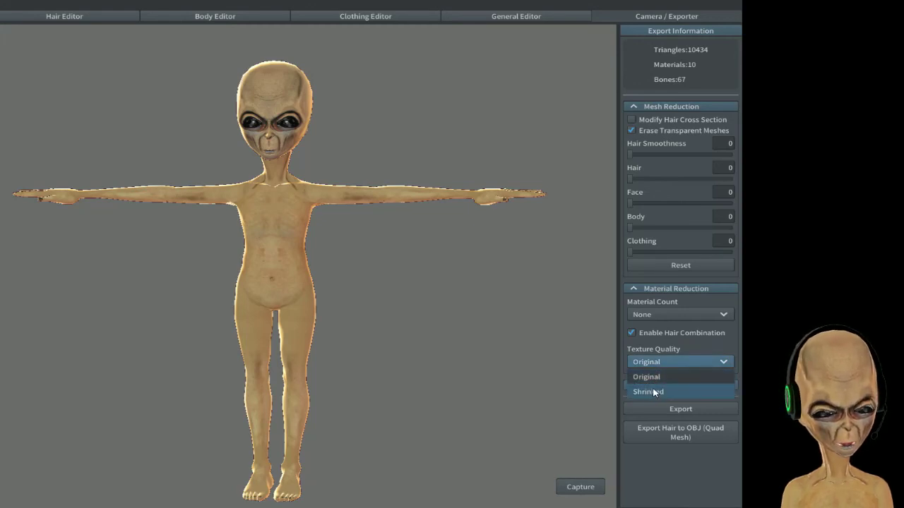
{"action": "left_click", "coordinate": [654, 393]}
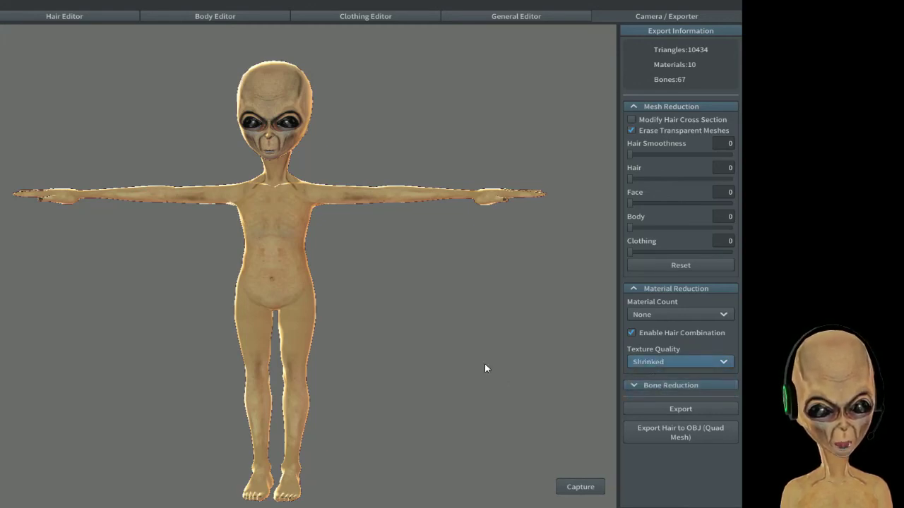
{"action": "left_click", "coordinate": [660, 364]}
{"action": "left_click", "coordinate": [653, 376]}
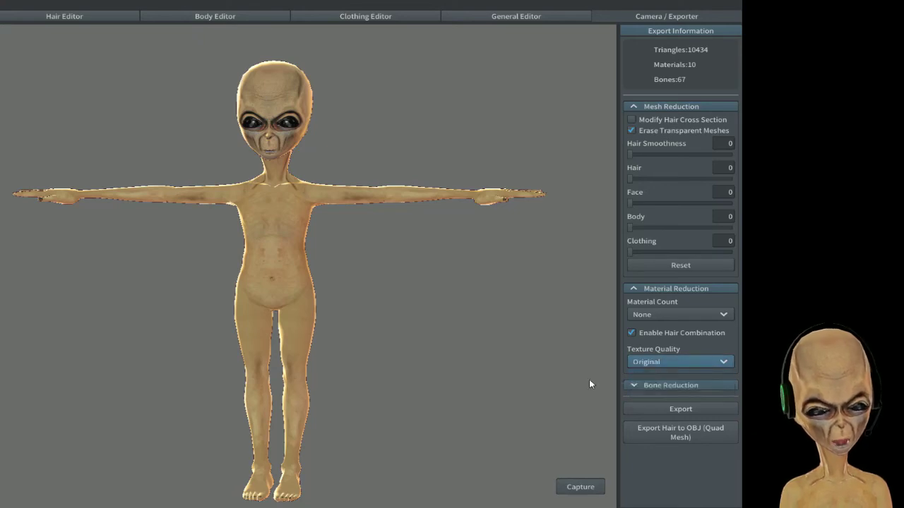
Expand the Bone Reduction export settings and try the reduction of hair bones by group
{"action": "left_click", "coordinate": [636, 386]}
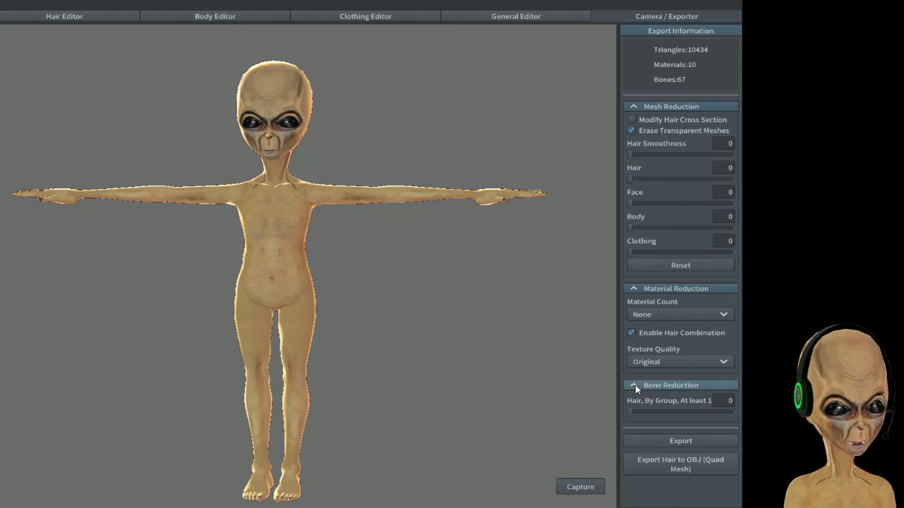
{"action": "left_click_drag", "start_coordinate": [630, 410], "coordinate": [651, 410]}
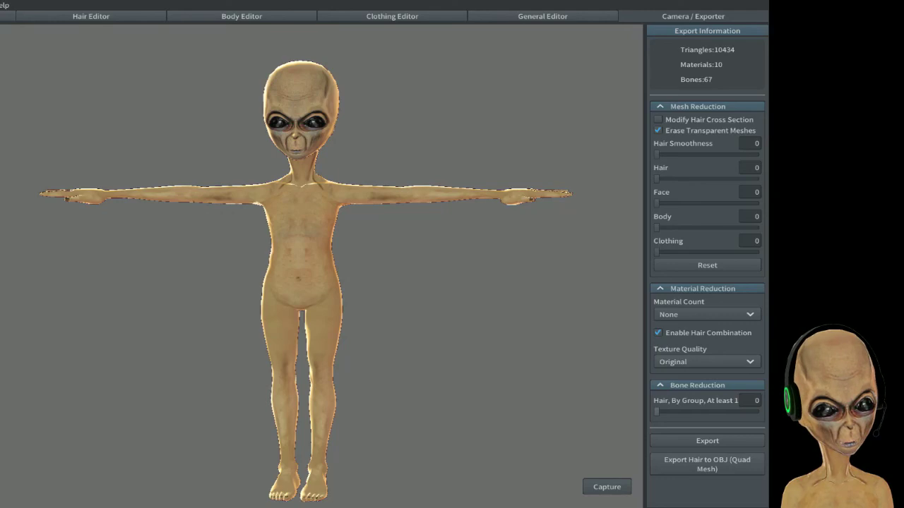
{"action": "left_click_drag", "start_coordinate": [395, 324], "coordinate": [575, 335]}
{"action": "left_click_drag", "start_coordinate": [487, 332], "coordinate": [495, 288]}
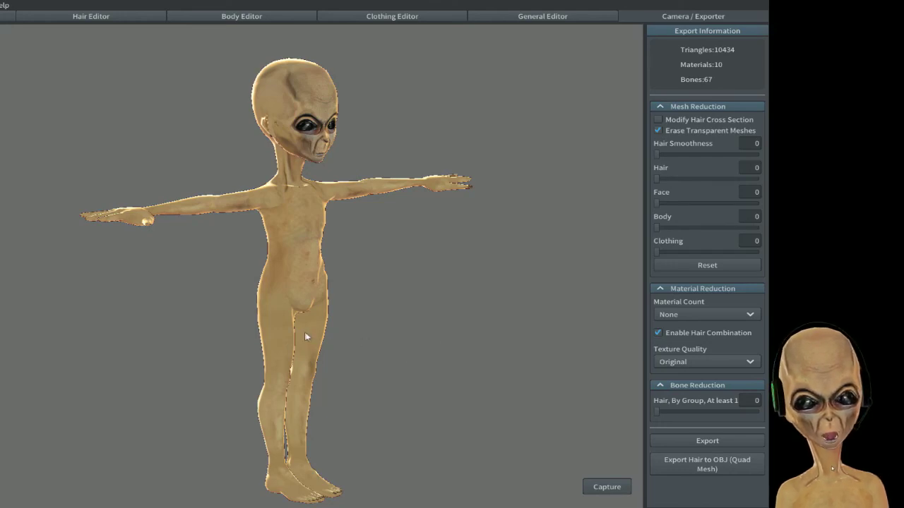
{"action": "left_click_drag", "start_coordinate": [305, 335], "coordinate": [265, 333]}
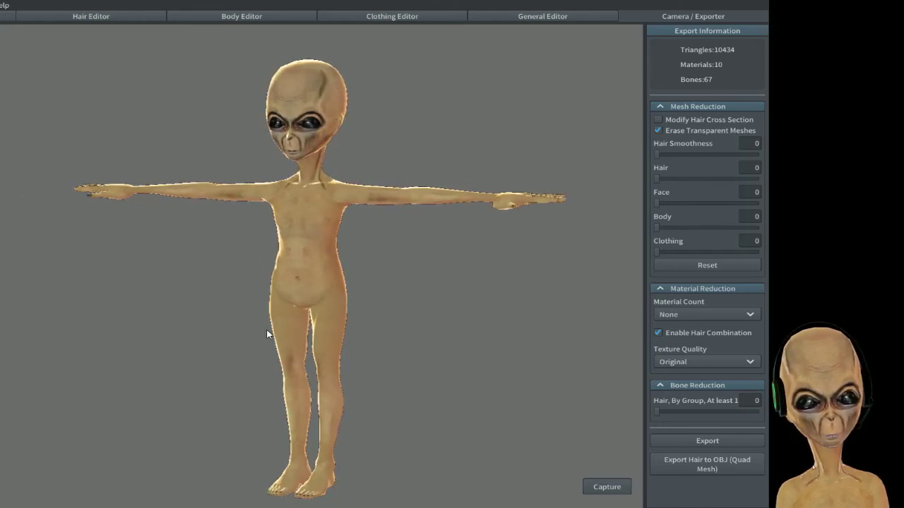
{"action": "left_click_drag", "start_coordinate": [267, 334], "coordinate": [262, 330]}
{"action": "mouse_move", "coordinate": [396, 388]}
{"action": "left_mouse_down"}
{"action": "mouse_move", "coordinate": [369, 393]}
{"action": "mouse_move", "coordinate": [470, 394]}
{"action": "mouse_move", "coordinate": [373, 383]}
{"action": "mouse_move", "coordinate": [420, 385]}
{"action": "mouse_move", "coordinate": [394, 379]}
{"action": "left_mouse_up"}
{"action": "left_click_drag", "start_coordinate": [365, 141], "coordinate": [383, 145]}
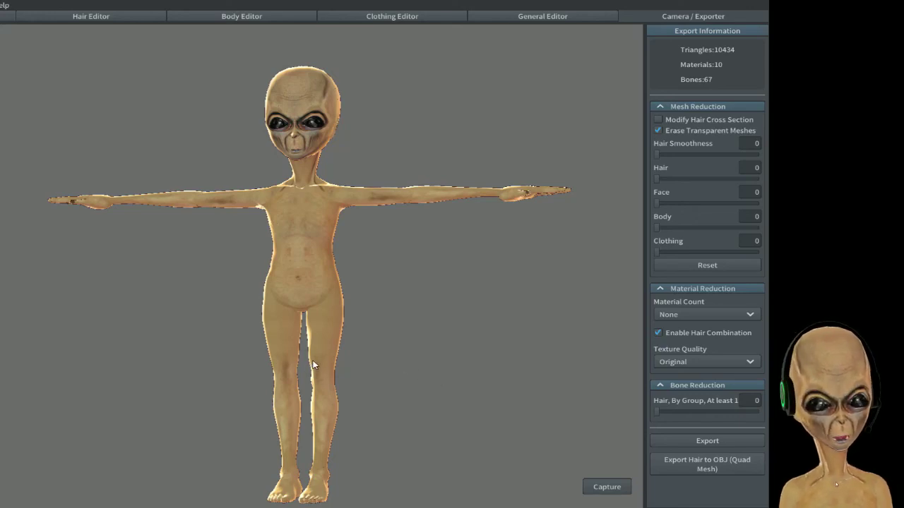
{"action": "mouse_move", "coordinate": [326, 351]}
{"action": "left_mouse_down"}
{"action": "mouse_move", "coordinate": [297, 359]}
{"action": "mouse_move", "coordinate": [343, 365]}
{"action": "mouse_move", "coordinate": [325, 360]}
{"action": "left_mouse_up"}
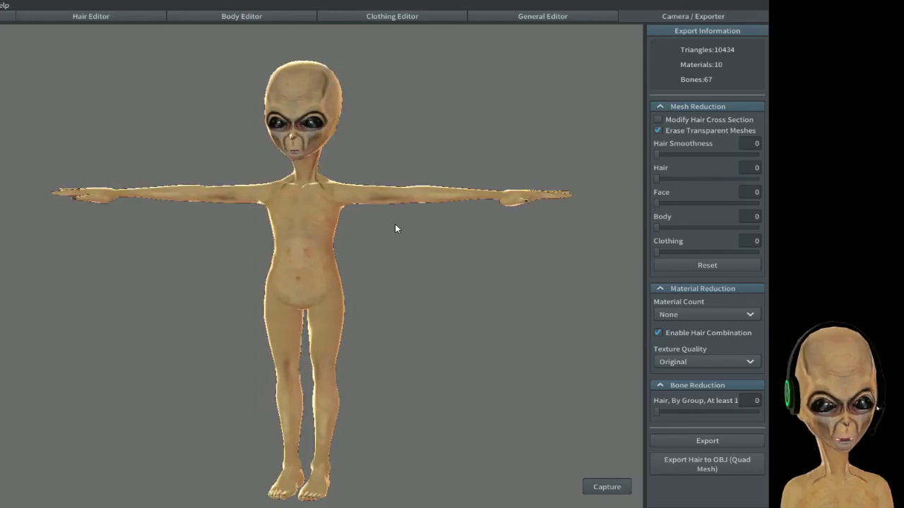
{"action": "mouse_move", "coordinate": [404, 308]}
{"action": "left_mouse_down"}
{"action": "mouse_move", "coordinate": [389, 303]}
{"action": "mouse_move", "coordinate": [400, 308]}
{"action": "left_mouse_up"}
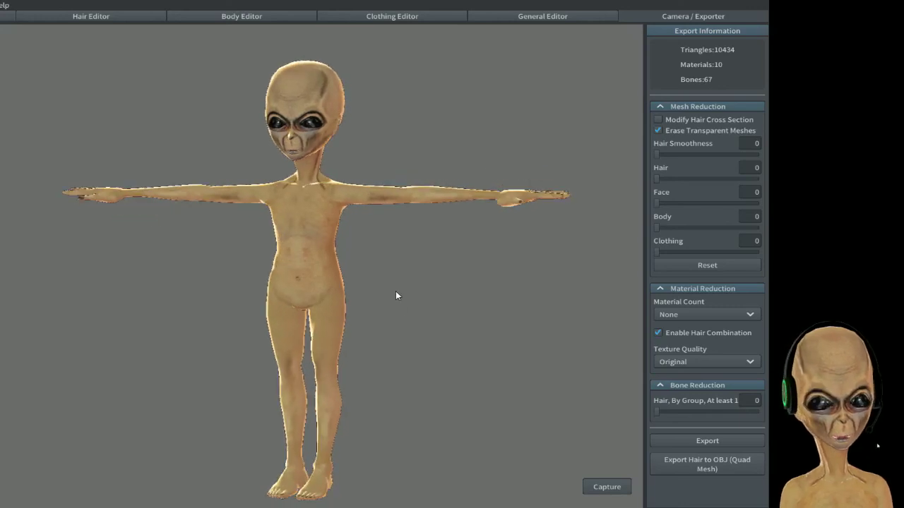
{"action": "left_click_drag", "start_coordinate": [395, 299], "coordinate": [387, 300]}
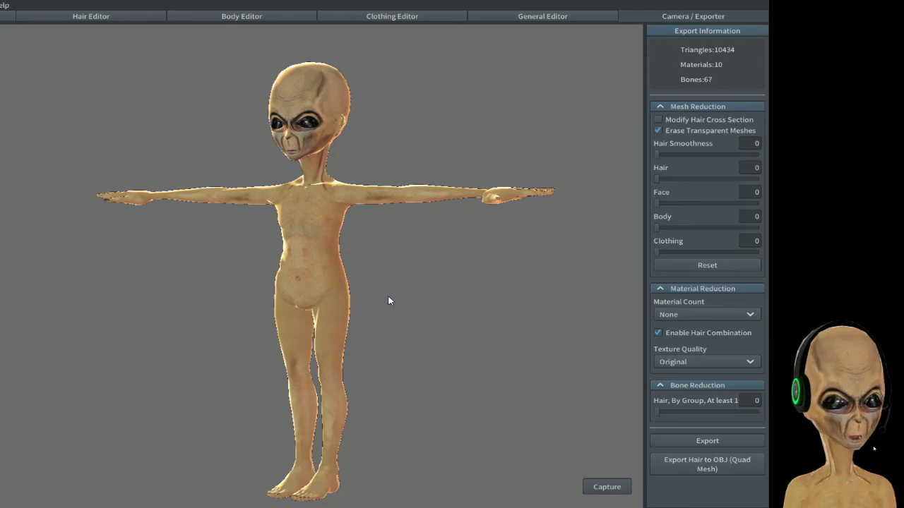
{"action": "mouse_move", "coordinate": [399, 305]}
{"action": "left_mouse_down"}
{"action": "mouse_move", "coordinate": [389, 309]}
{"action": "mouse_move", "coordinate": [405, 307]}
{"action": "left_mouse_up"}
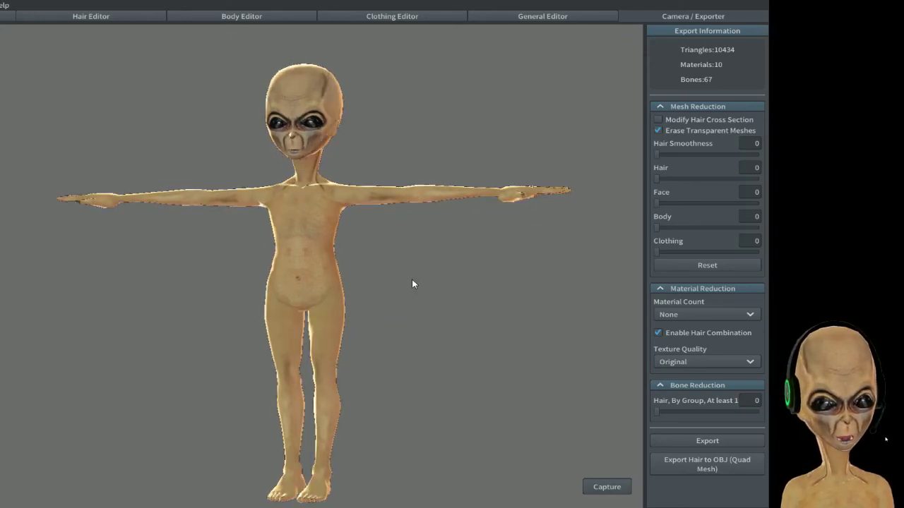
{"action": "left_click_drag", "start_coordinate": [383, 327], "coordinate": [372, 331]}
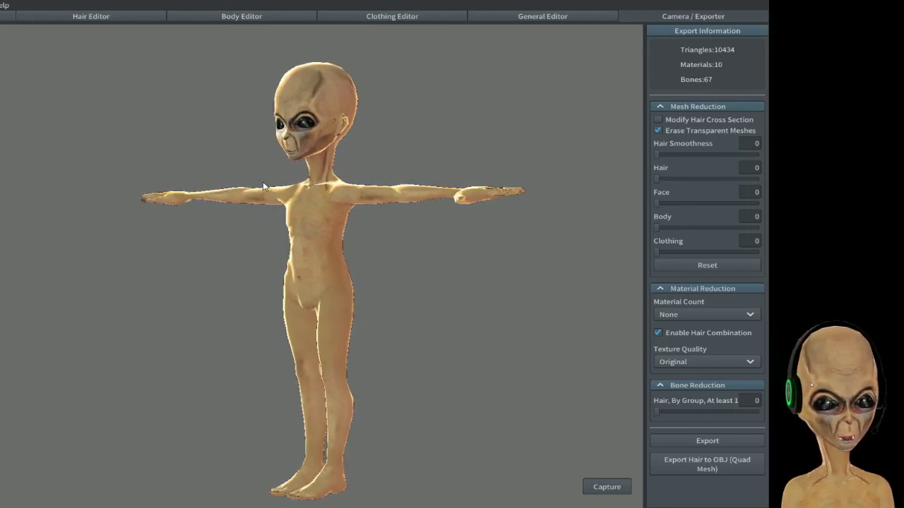
{"action": "mouse_move", "coordinate": [336, 190]}
{"action": "left_mouse_down"}
{"action": "mouse_move", "coordinate": [290, 190]}
{"action": "mouse_move", "coordinate": [363, 188]}
{"action": "mouse_move", "coordinate": [343, 189]}
{"action": "left_mouse_up"}
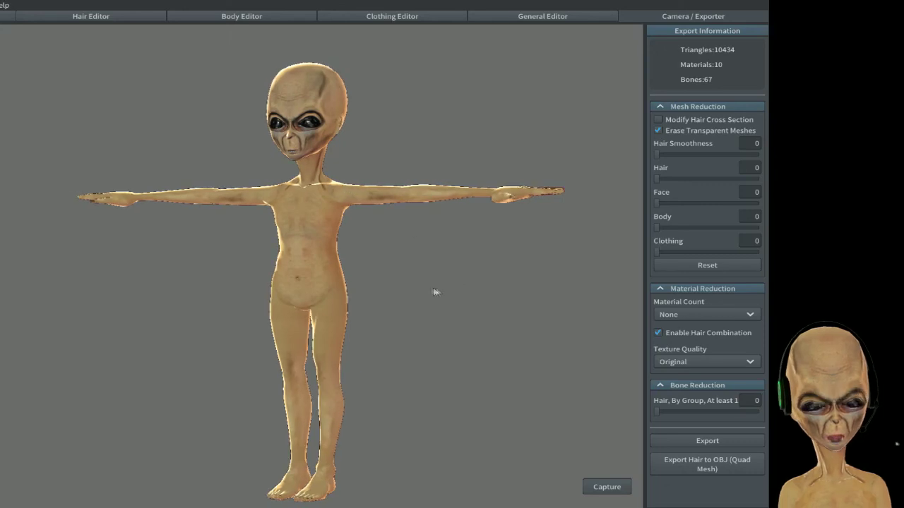